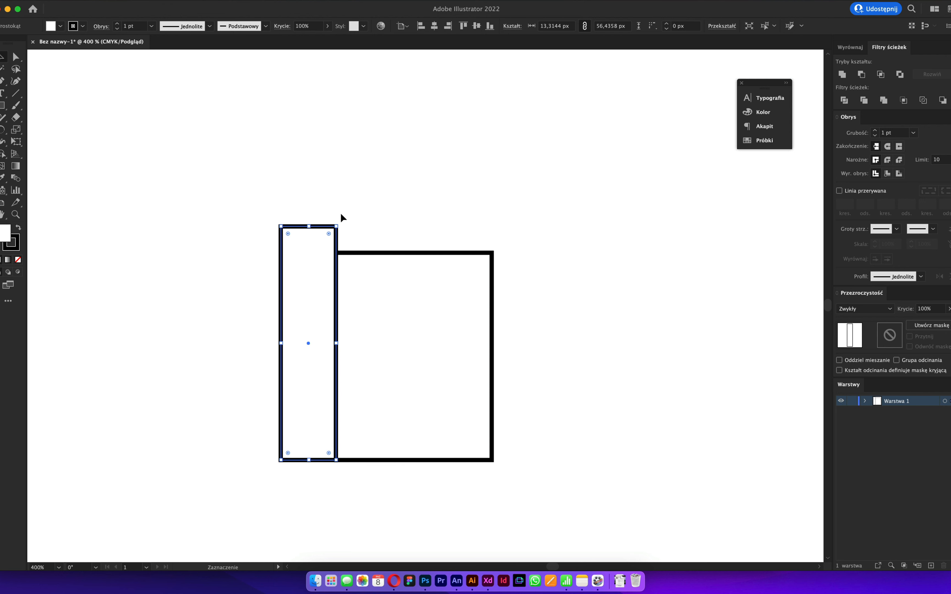
- Duplicate the tall narrow rectangle so the copy stands against the right edge of the large central rectangle
left_click_drag(323, 228, 534, 233)
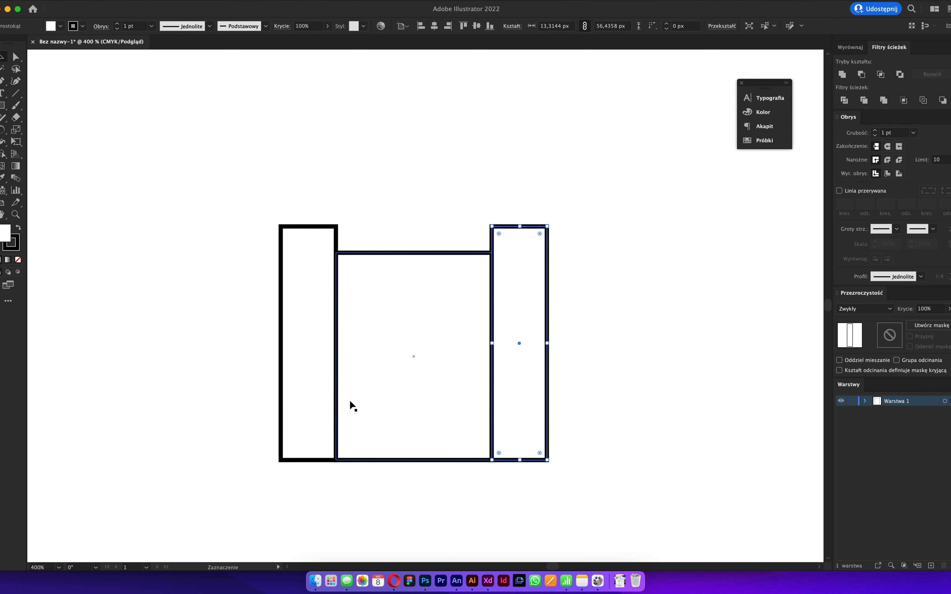
left_click(237, 341)
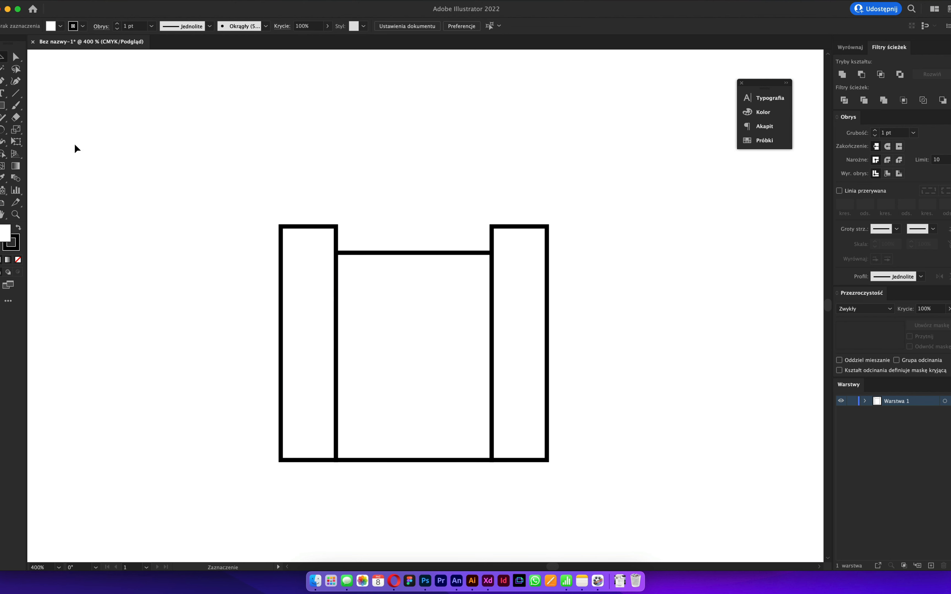
- Copy the central rectangle in place and shrink the copy's height about its centre to a band about 9.3 px high
key("v")
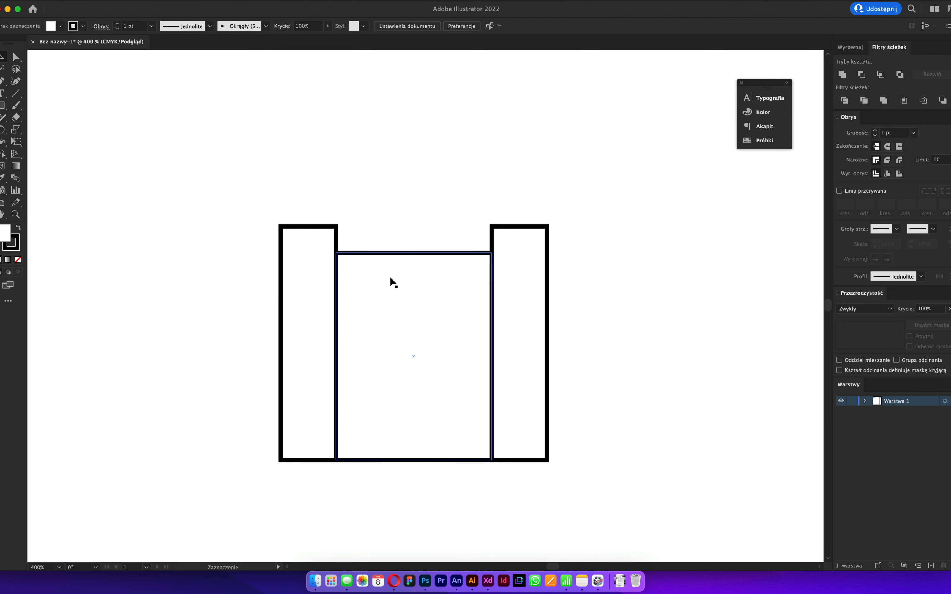
left_click(395, 257)
key("BackSpace")
key("super+z")
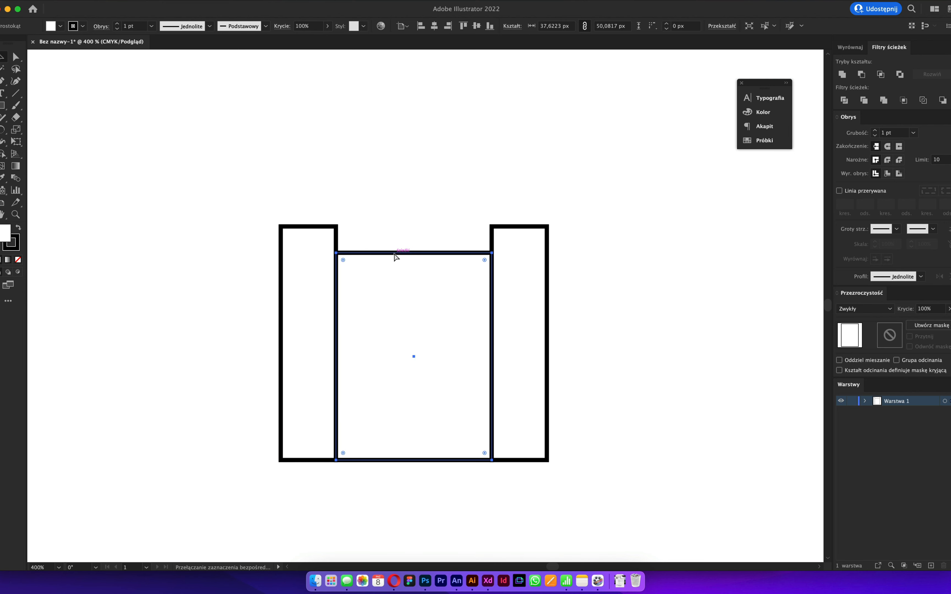
key("a")
key("e")
left_click_drag(414, 256, 414, 337)
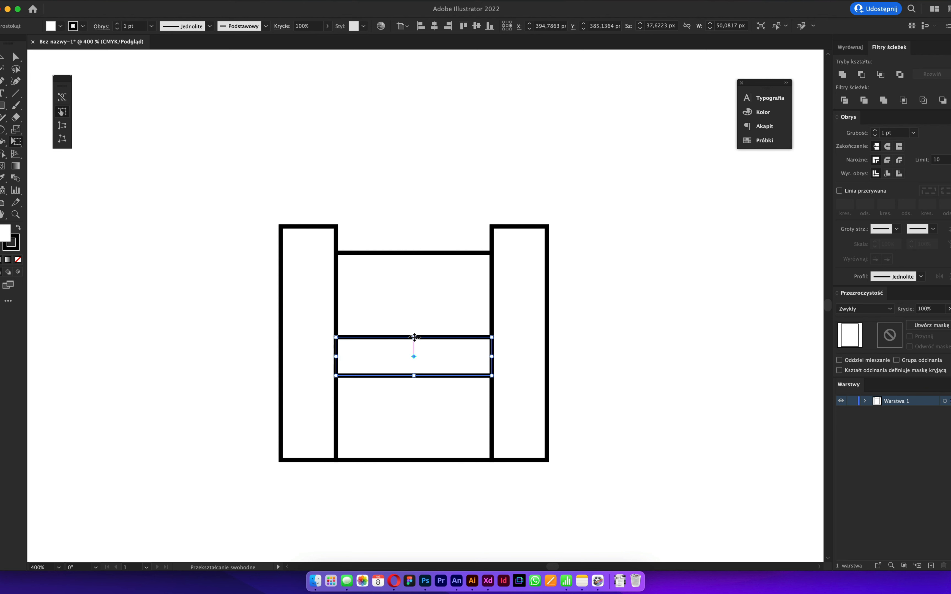
- Copy the horizontal band in place and resize the copy about its centre to a block about 15.7 × 20.2 px
key("super+x")
key("super+f")
left_click_drag(492, 356, 415, 314)
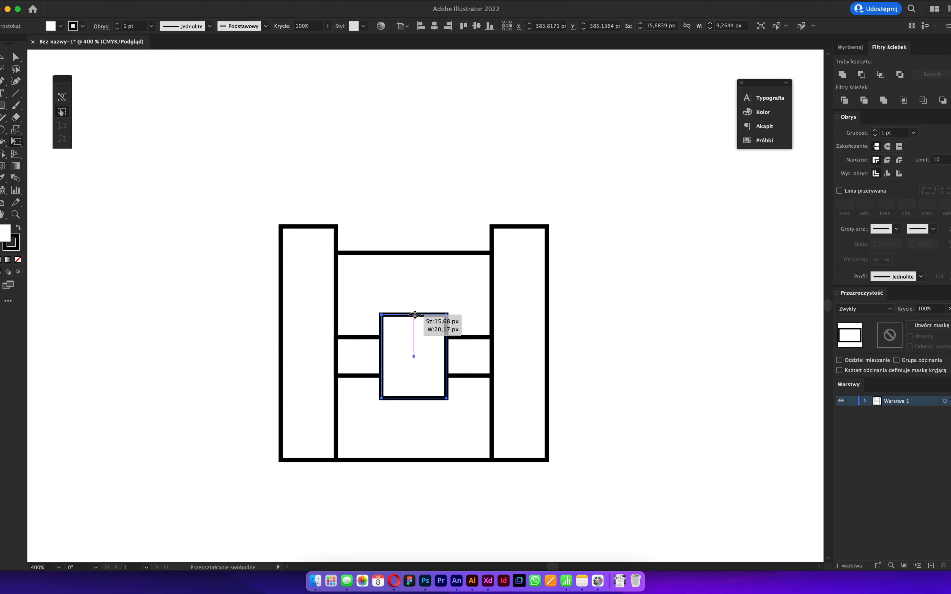
left_click_drag(415, 314, 415, 315)
key("v")
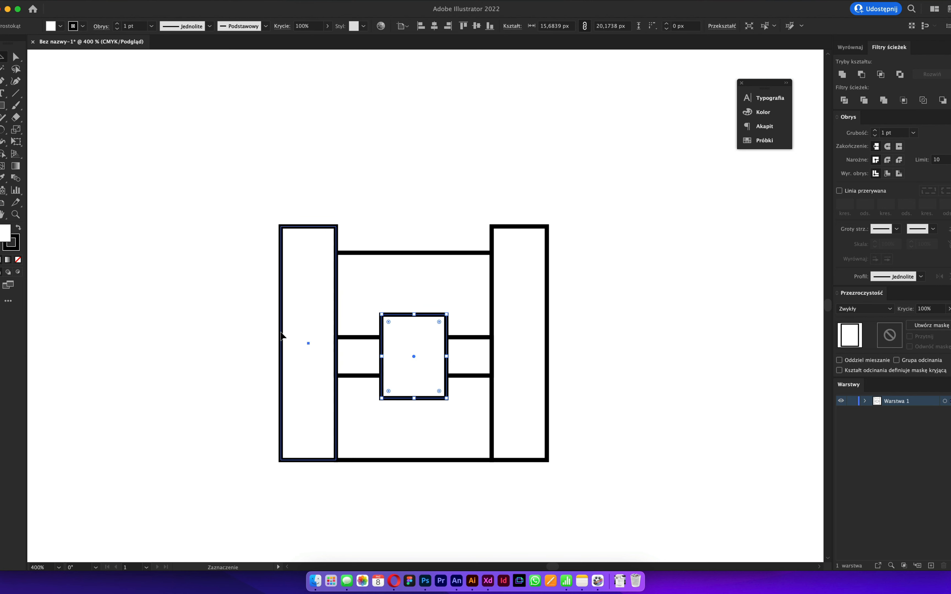
- Narrow the left pillar from its outer side to a width of about 9.5 px
left_click(281, 336)
key("e")
left_click_drag(280, 341, 296, 344)
key("v")
- Delete the wide right pillar and replace it with a copy of the narrowed left pillar
left_click(495, 227)
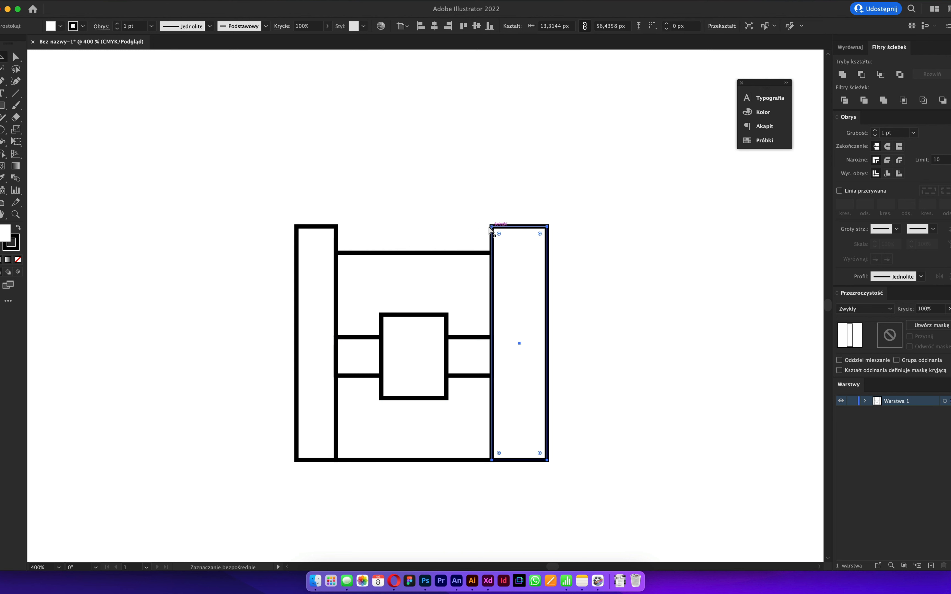
key("Delete")
left_click_drag(306, 230, 499, 229)
left_click(447, 220)
- Round all corners of the central block to a radius of about 3.9 px
left_click(411, 297)
left_click(405, 320)
left_click_drag(388, 322, 395, 331)
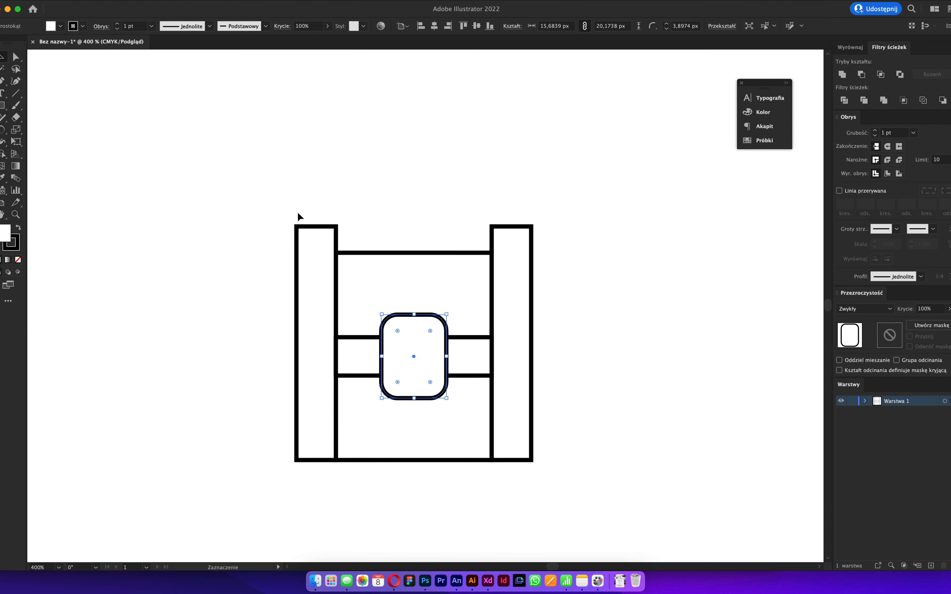
- Round the left pillar's two top corners and lower its top so the pillar is about 54.6 px high
left_click(21, 59)
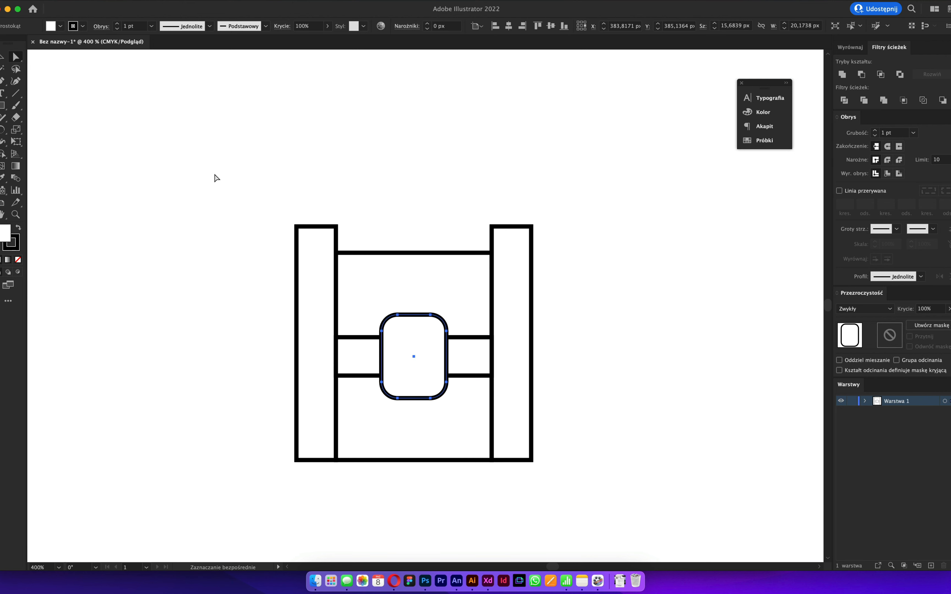
left_click_drag(216, 178, 316, 234)
key("v")
key("e")
key("v")
left_click(383, 207)
- Delete the square-cornered right pillar and round the left pillar's lower outer corner
left_click(492, 228)
key("Delete")
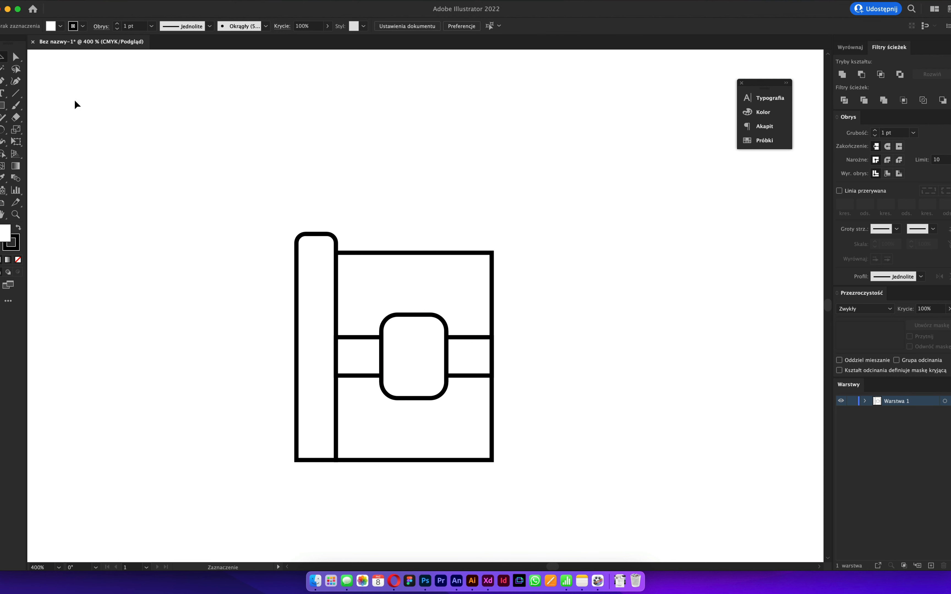
left_click_drag(286, 454, 310, 446)
key("v")
left_click(246, 452)
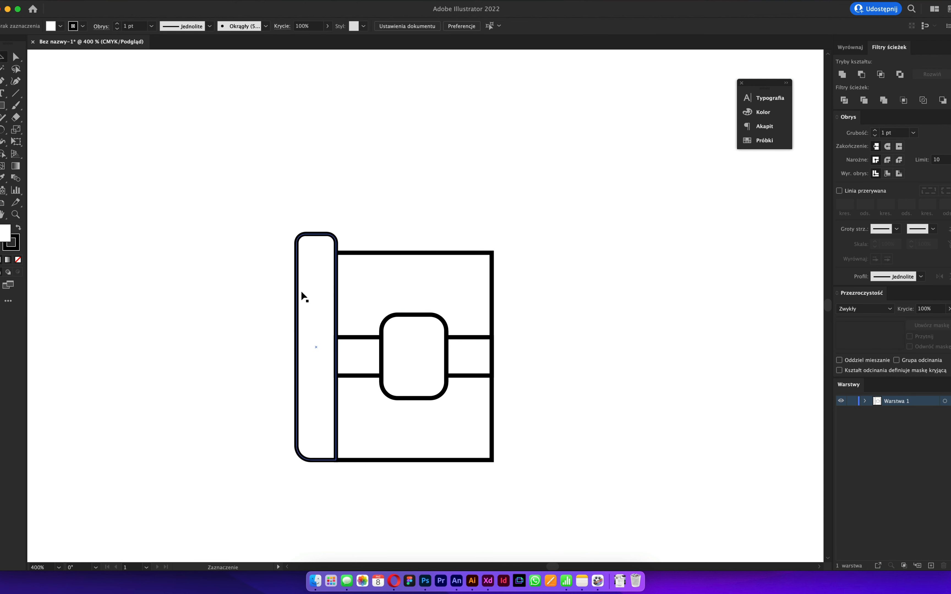
- Duplicate the rounded left pillar to the right of the central rectangle and reflect the copy across the vertical axis
left_click_drag(300, 297, 510, 297)
right_click(508, 269)
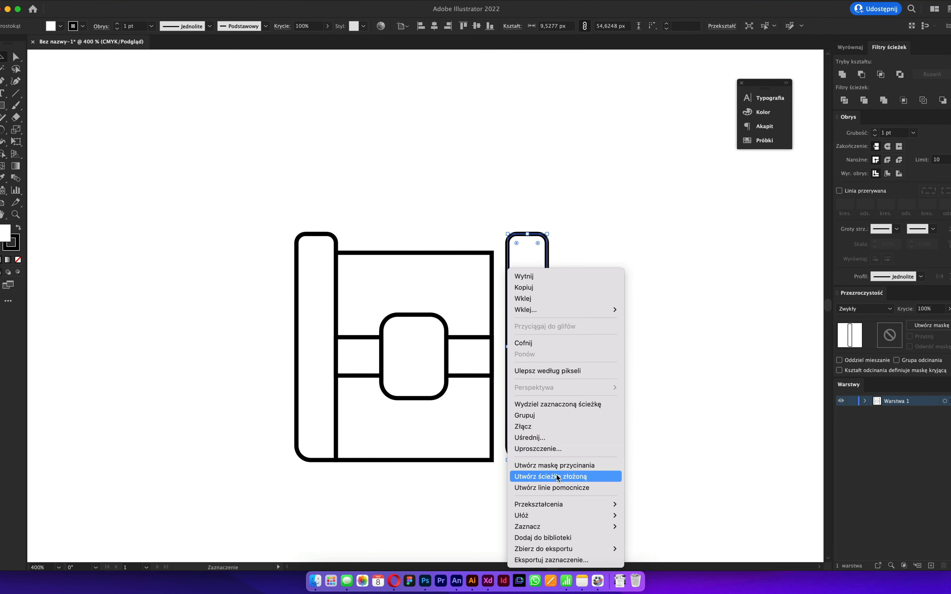
mouse_move(558, 504)
left_click(654, 505)
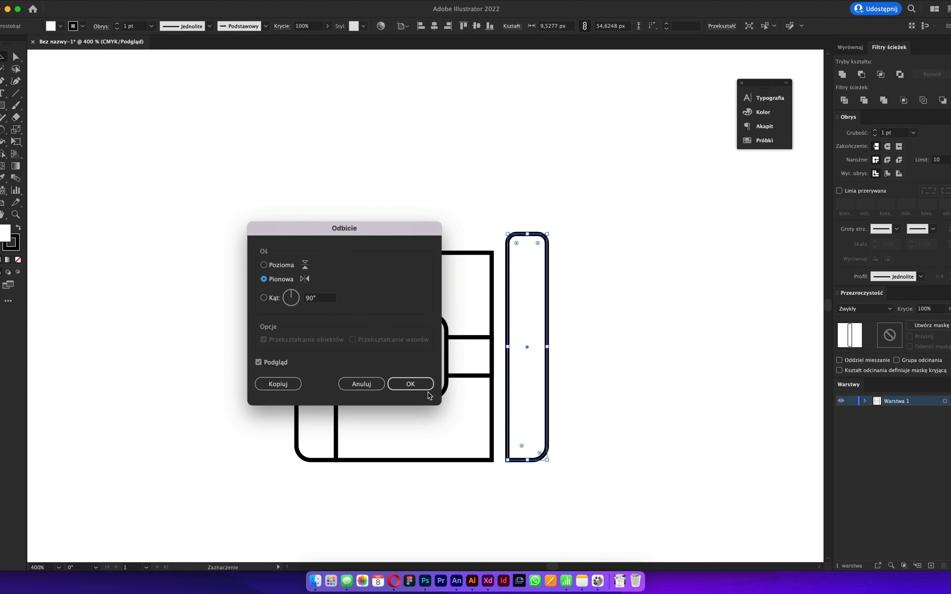
left_click(410, 385)
- Move the mirrored pillar so its straight bottom corner snaps to the central rectangle's lower right corner
left_click(486, 493)
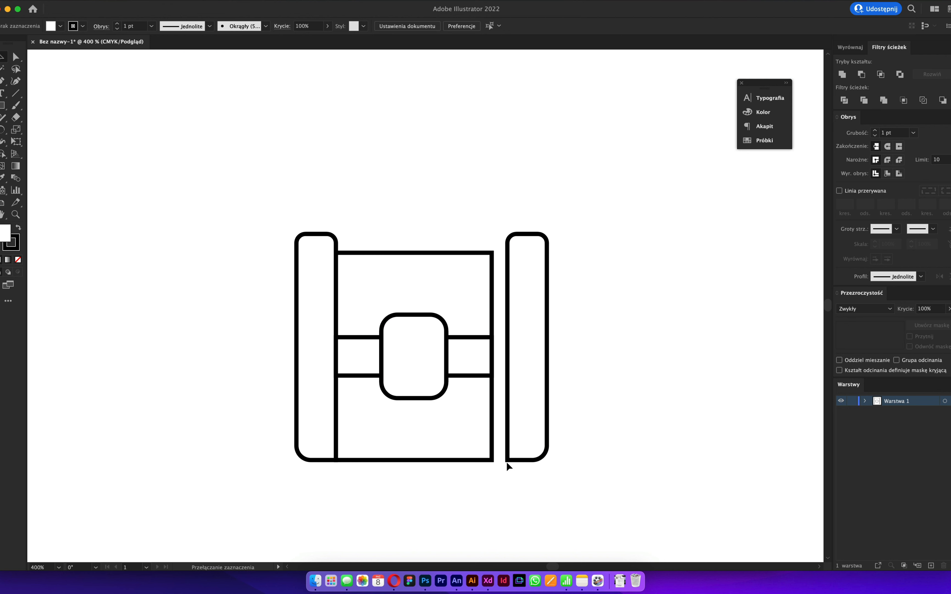
left_click_drag(507, 463, 492, 462)
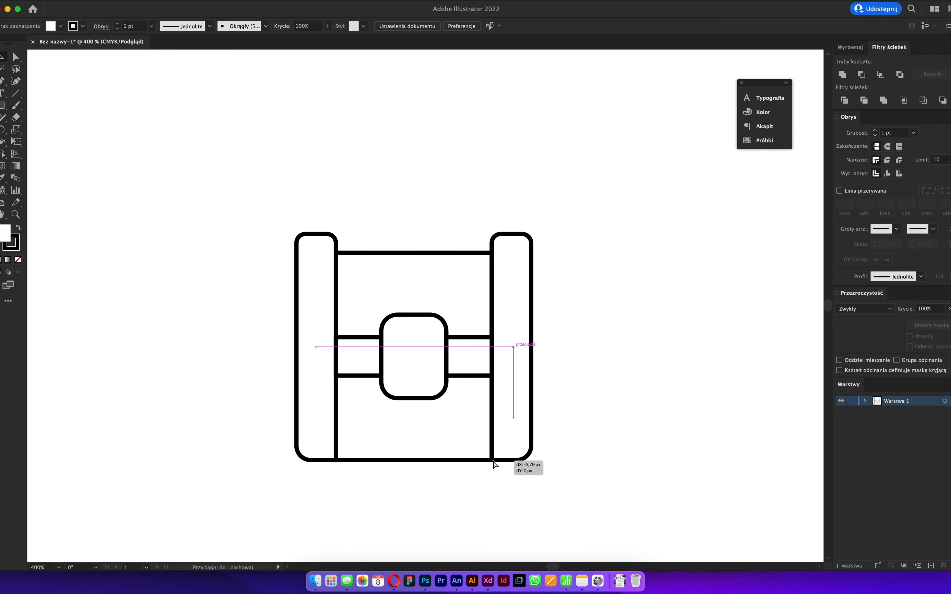
left_click(463, 490)
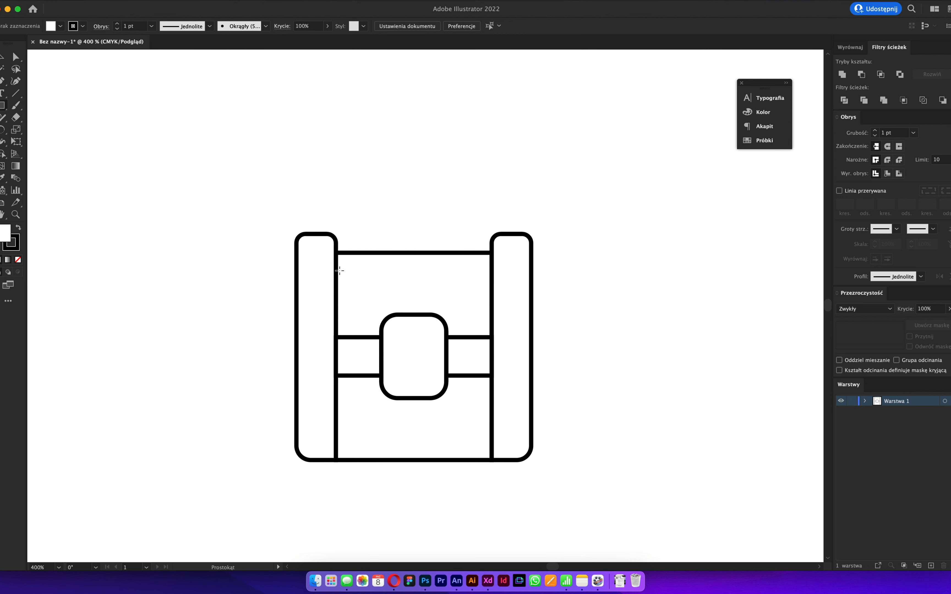
- Draw a bar about 37.6 × 2.6 px between the pillars near the top and swap its fill and stroke to make it solid black
left_click_drag(337, 266, 492, 277)
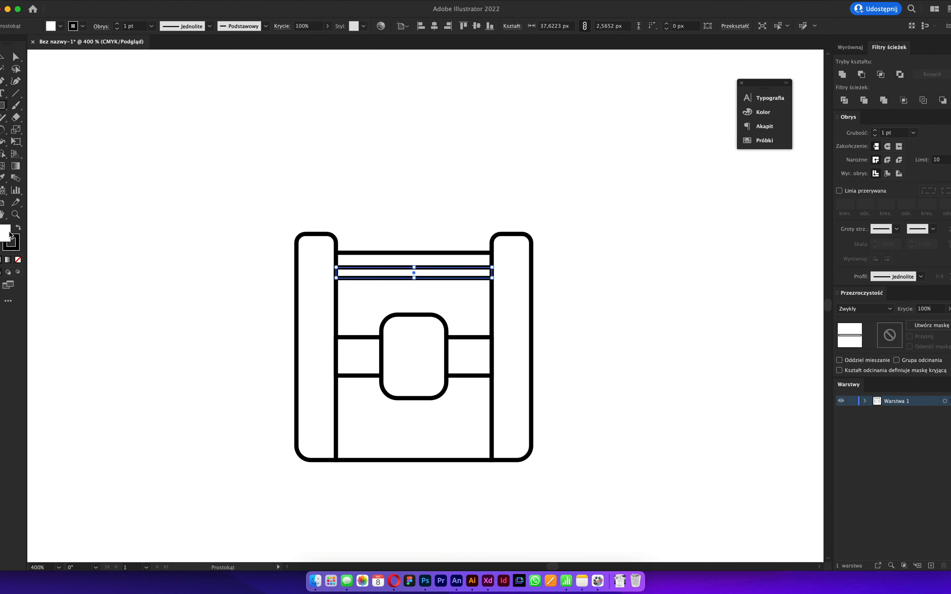
left_click(20, 228)
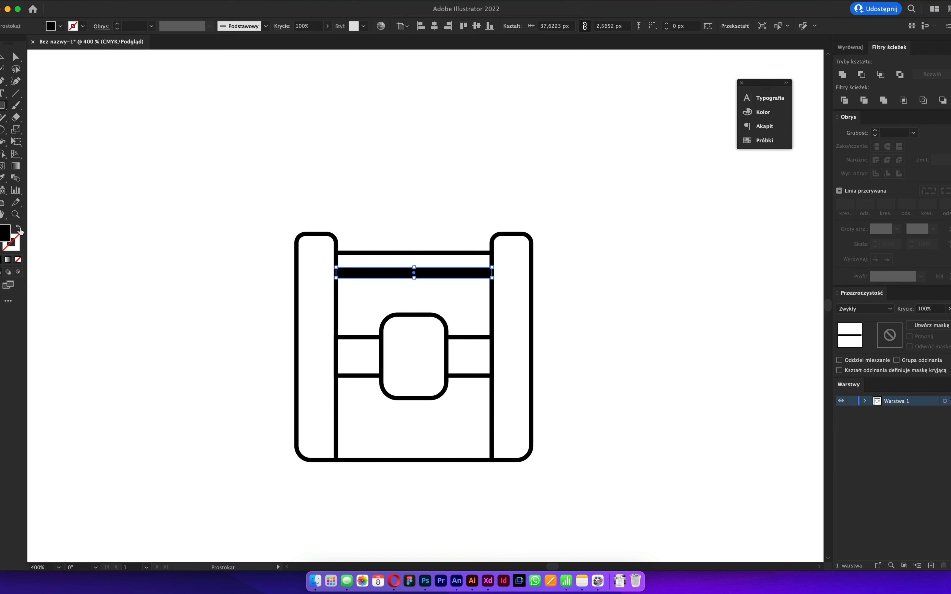
key("v")
left_click(227, 265)
- Duplicate the black bar to make two bars above the central block and three below, the highest of these crossing the block's bottom edge
left_click_drag(447, 274, 452, 422, "alt")
left_click(452, 275, "shift")
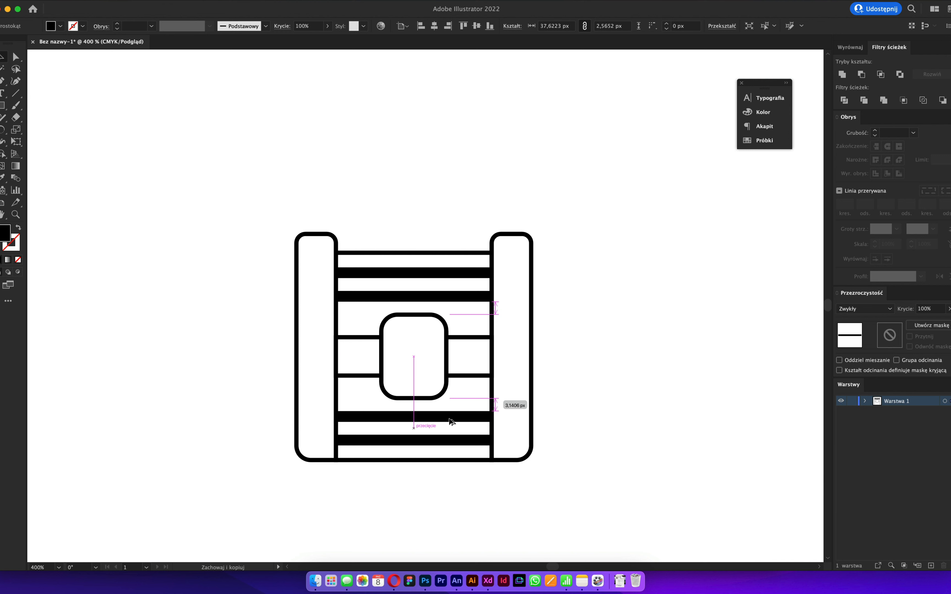
left_click_drag(452, 422, 456, 391, "alt")
left_click(441, 475)
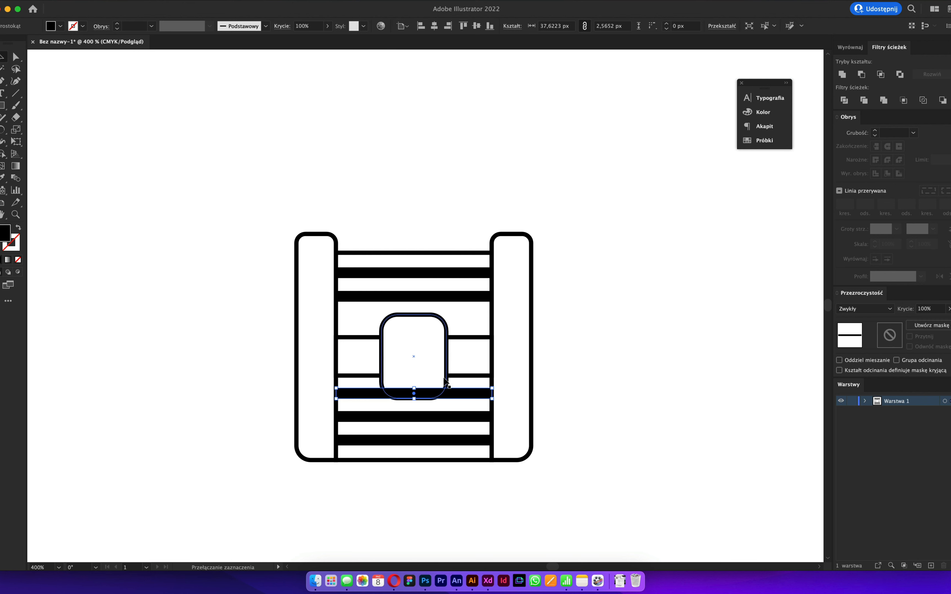
- Use Shape Builder on the central block and the bar crossing its bottom edge to separate the overlapping area
left_click(444, 380, "shift")
left_click(2, 157)
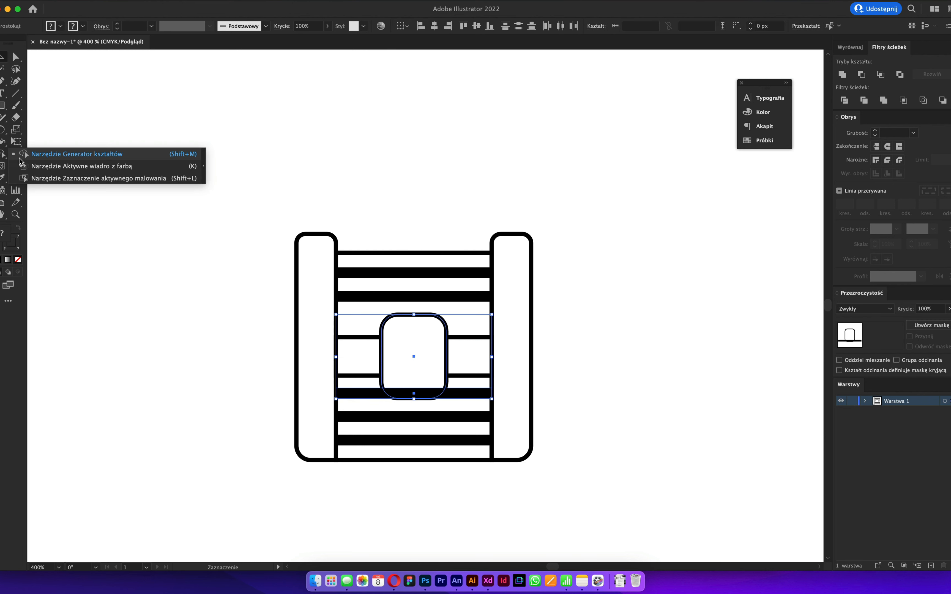
left_click(41, 156)
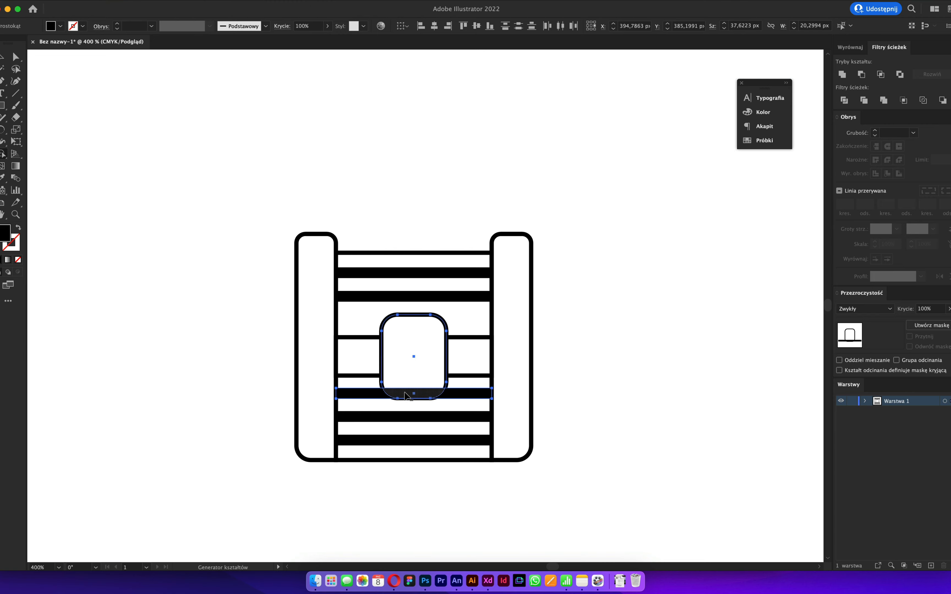
scroll(406, 395, "up", 10)
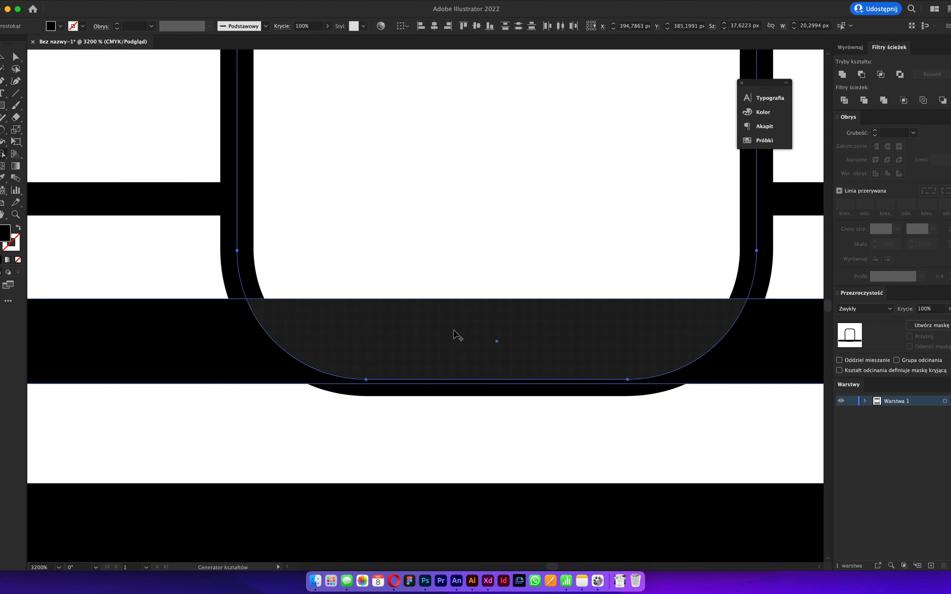
left_click(451, 330)
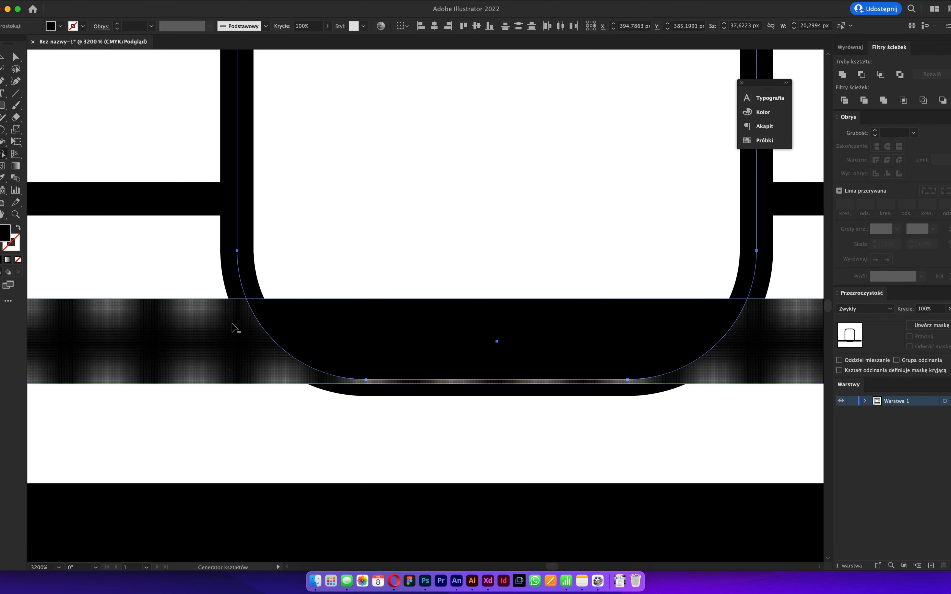
left_click(241, 382)
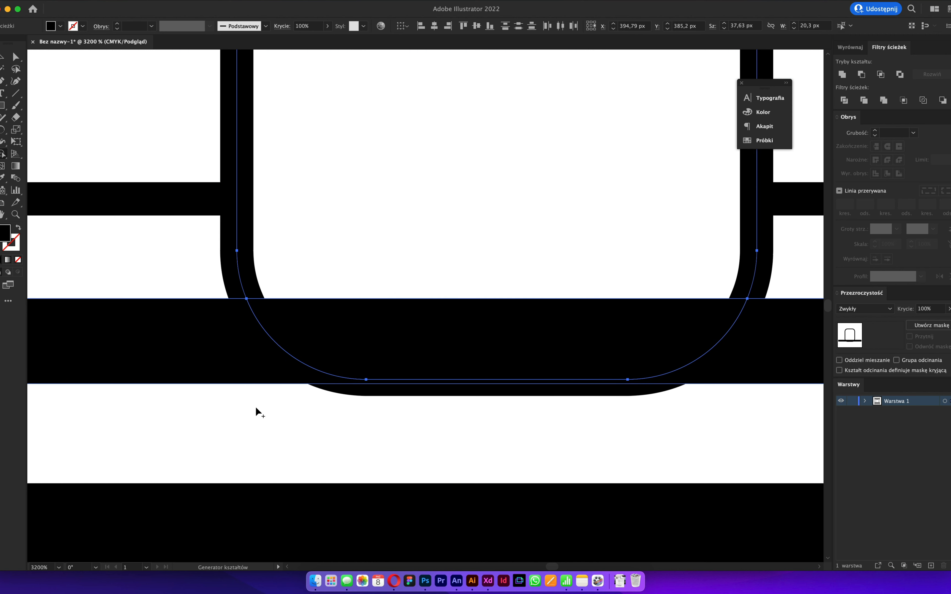
key("v")
scroll(266, 402, "down", 3)
left_click(497, 392)
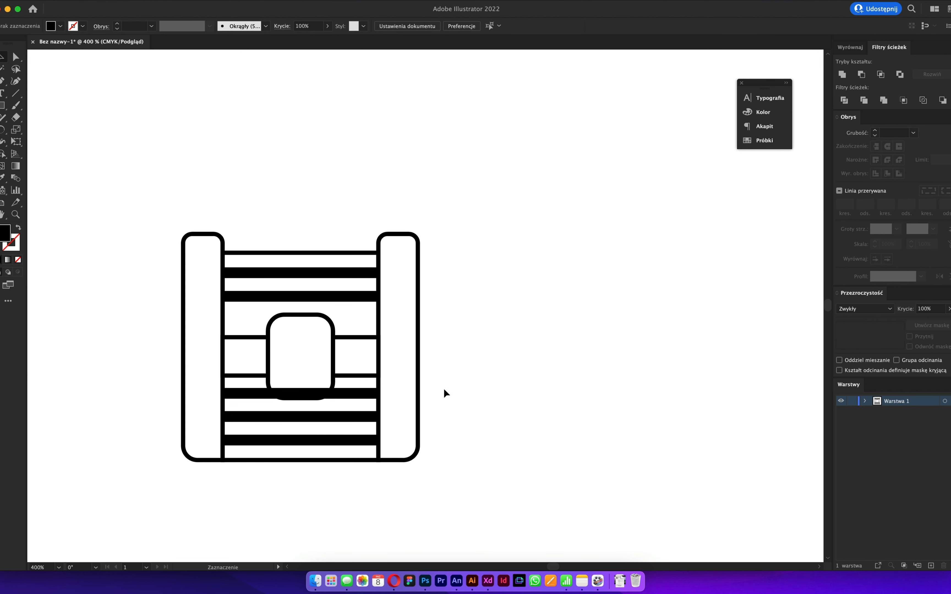
left_click(365, 394)
key("Delete")
left_click(317, 395)
key("Delete")
left_click(337, 419)
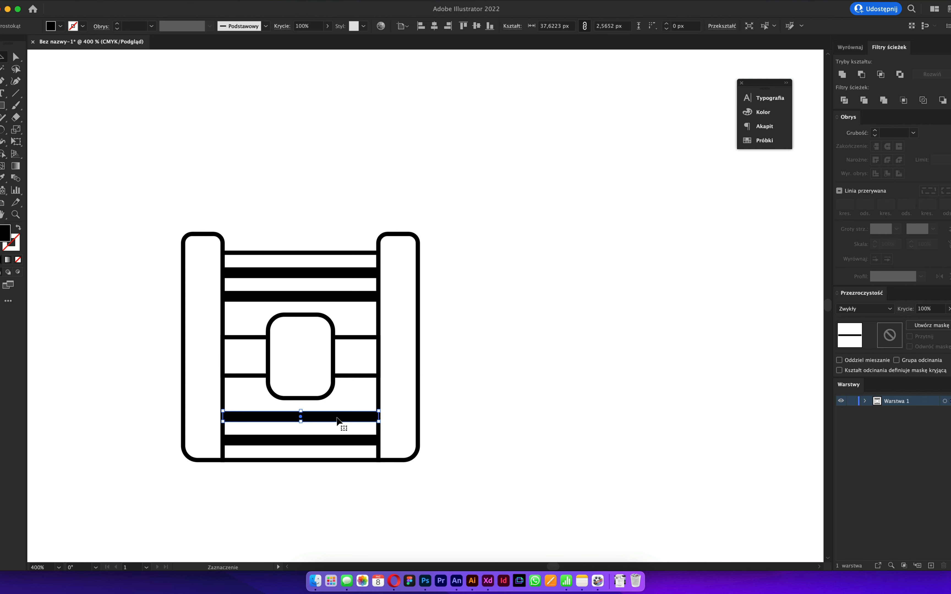
key("super+z")
key("super+z")
- Delete only the black overlap piece covering the lower part of the central block
left_click(459, 404)
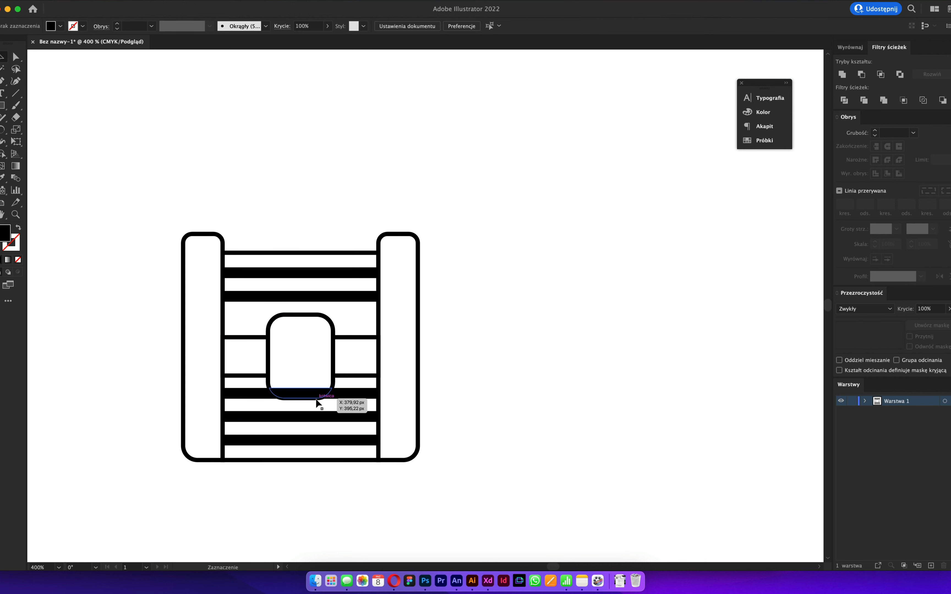
left_click(325, 394)
left_click(454, 393)
key("v")
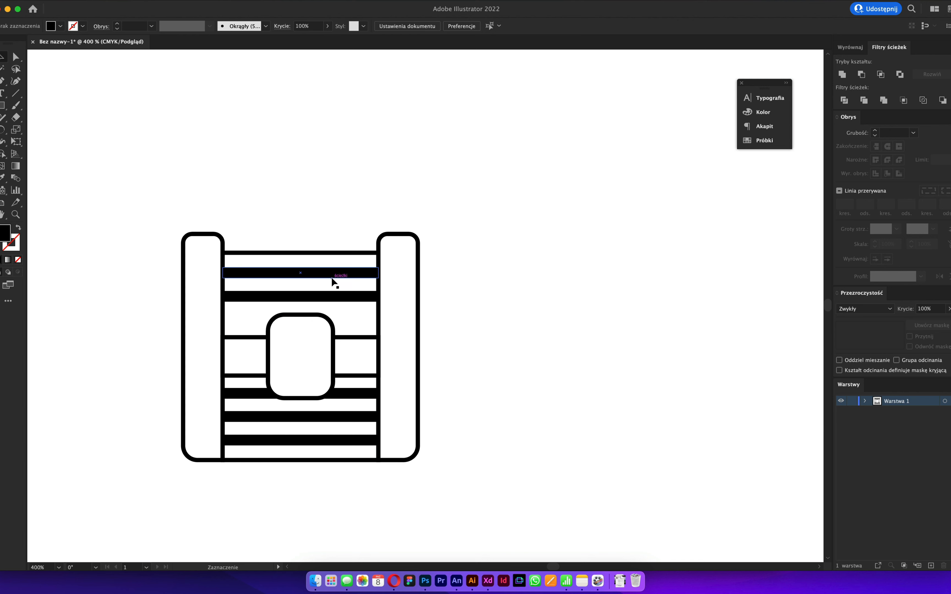
- Duplicate the second bar from the top downward so the copy crosses the central block's top edge
left_click(336, 296)
scroll(336, 296, "up", 1)
left_click_drag(356, 302, 355, 334)
- Select the three upper bars and distribute them evenly in the vertical direction
left_click(355, 300, "shift")
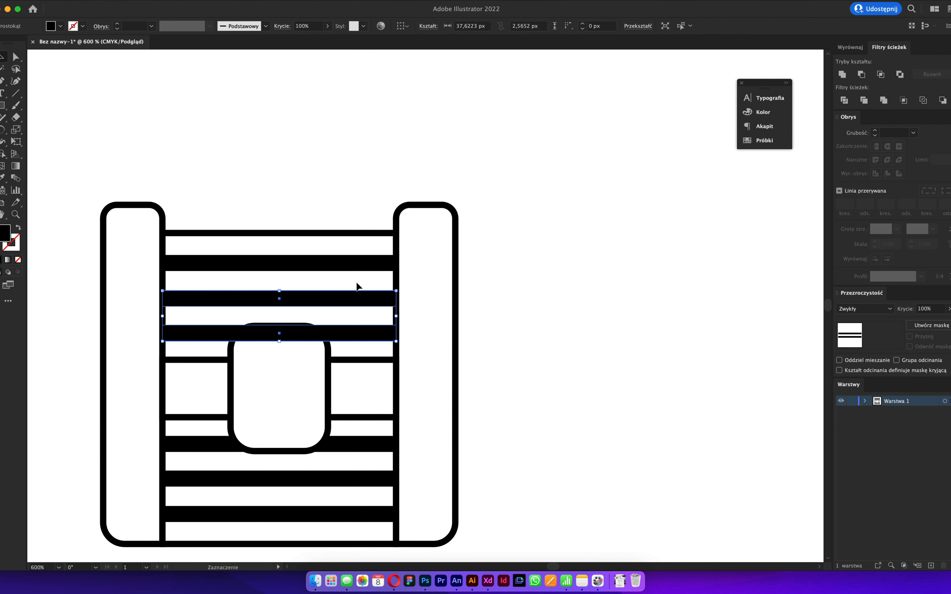
left_click(357, 263, "shift")
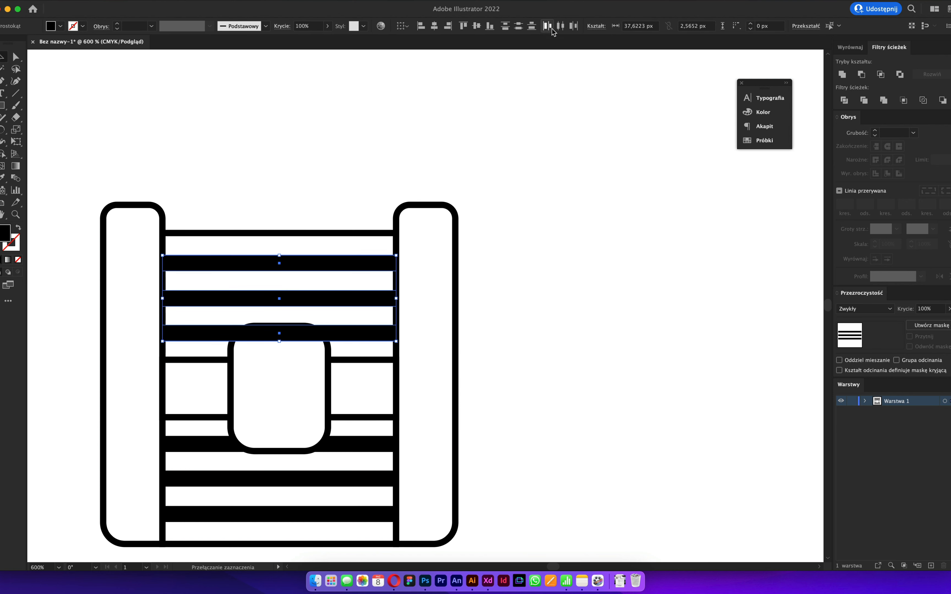
left_click(523, 28)
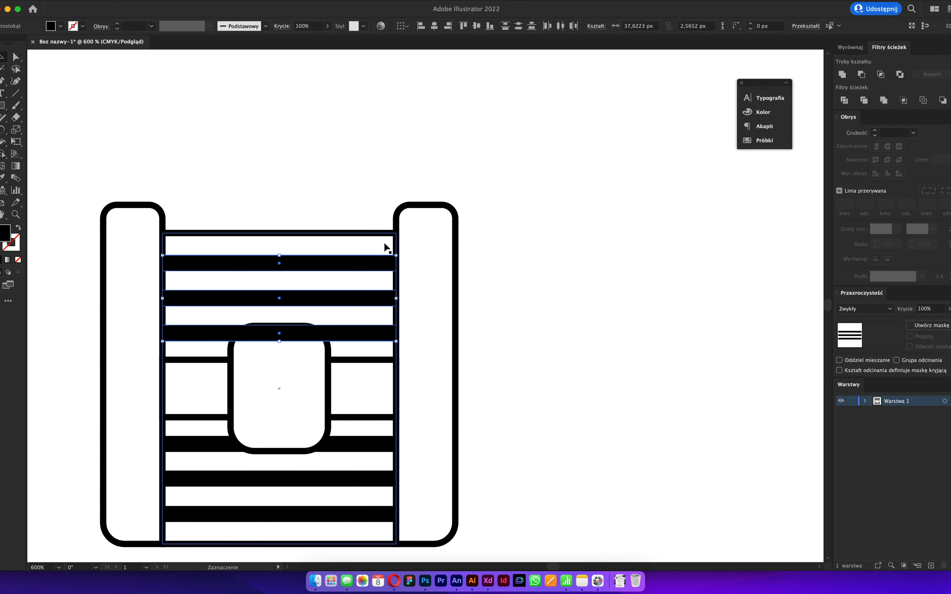
- Try to remove the overlap between the central block and the bar crossing its top edge with Shape Builder
left_click(328, 351, "shift")
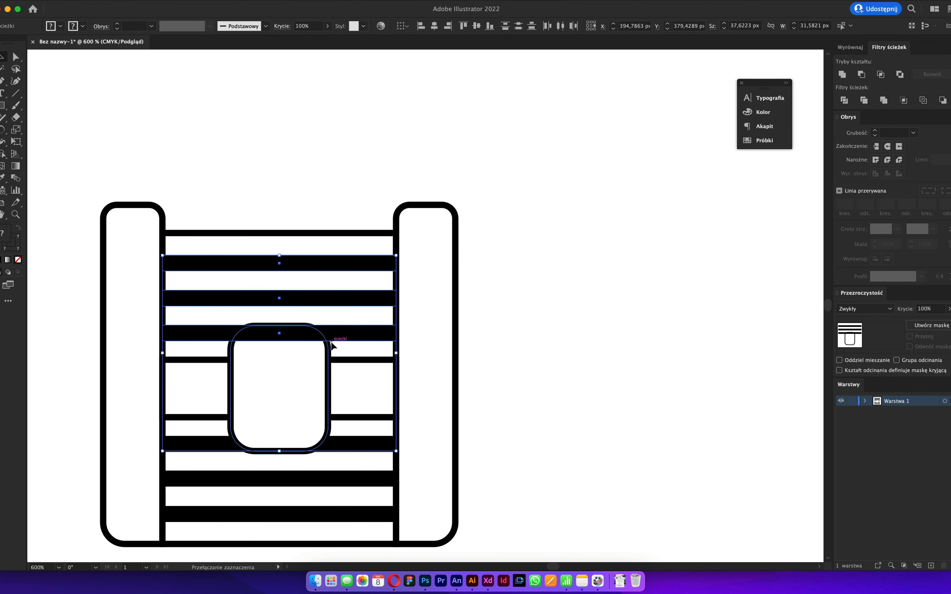
left_click(3, 154)
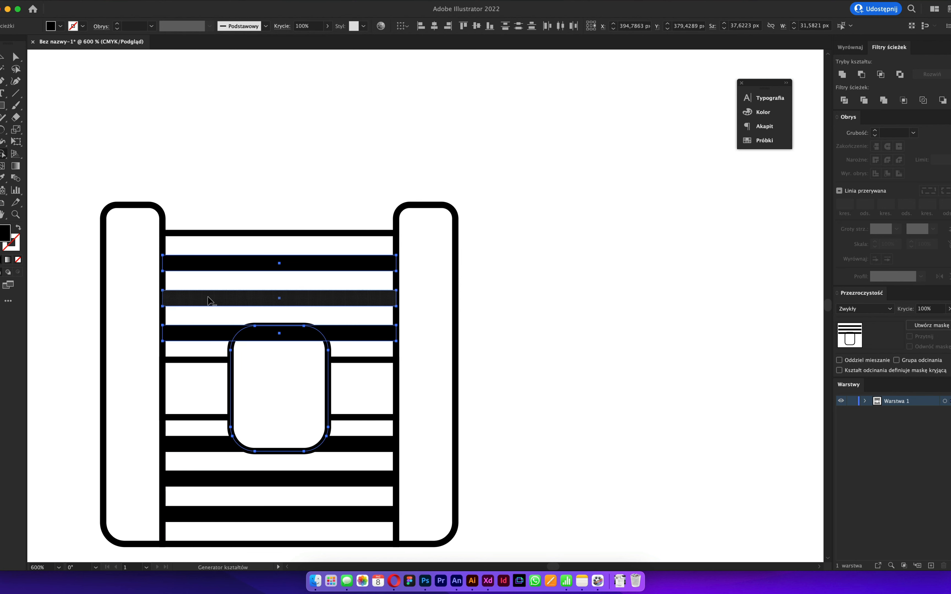
left_click(298, 335, "alt")
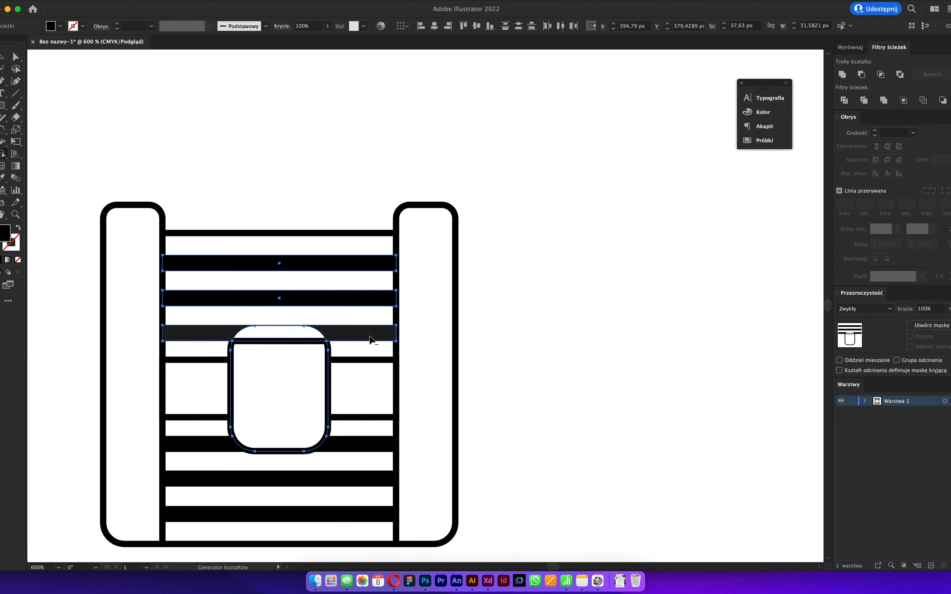
key("super+z")
scroll(303, 351, "up", 3)
scroll(303, 345, "up", 3)
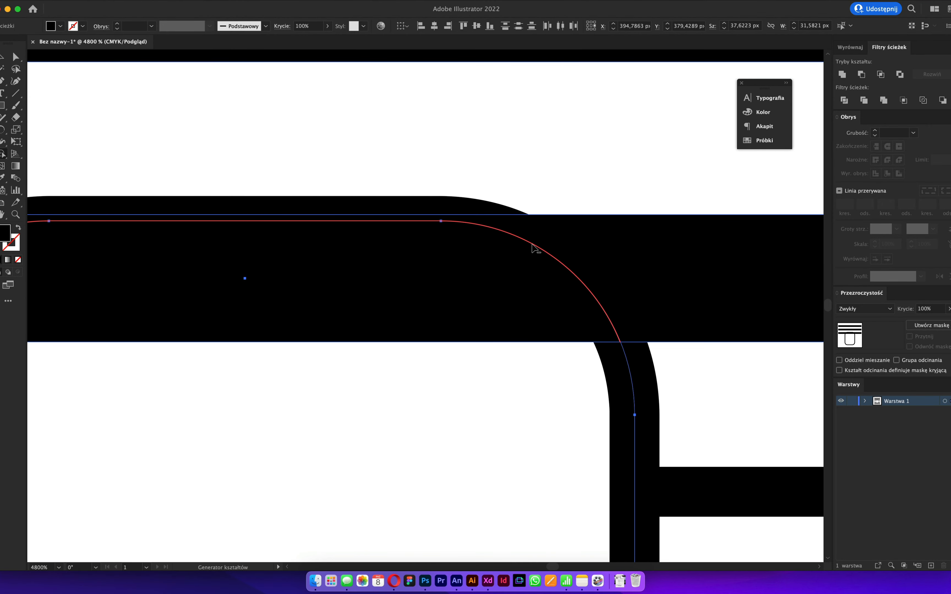
left_click(532, 244, "alt")
key("v")
scroll(520, 240, "down", 1)
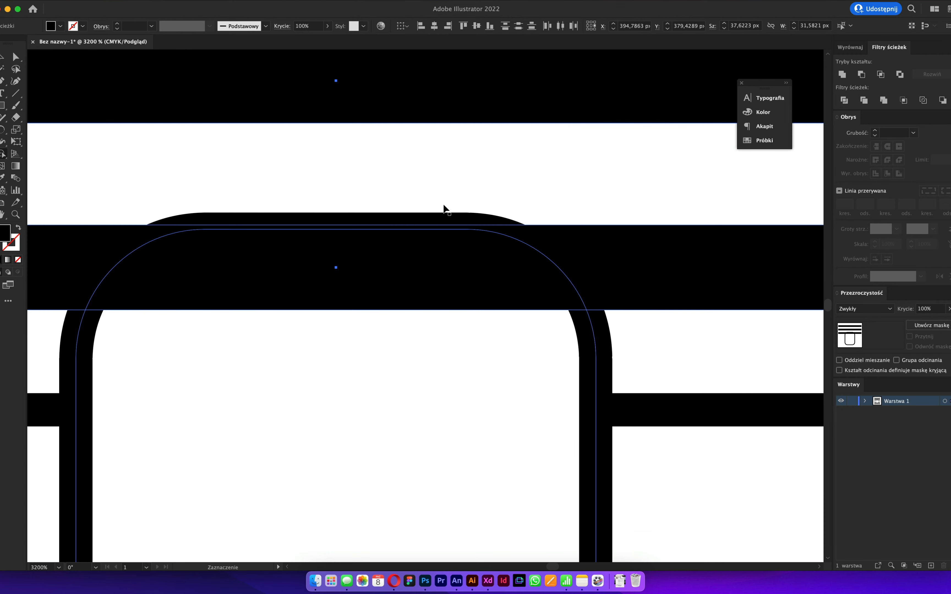
- Select only the third bar from the top and the central block, and try to cut away their overlap with Shape Builder
left_click(452, 265)
key("BackSpace")
key("super+z")
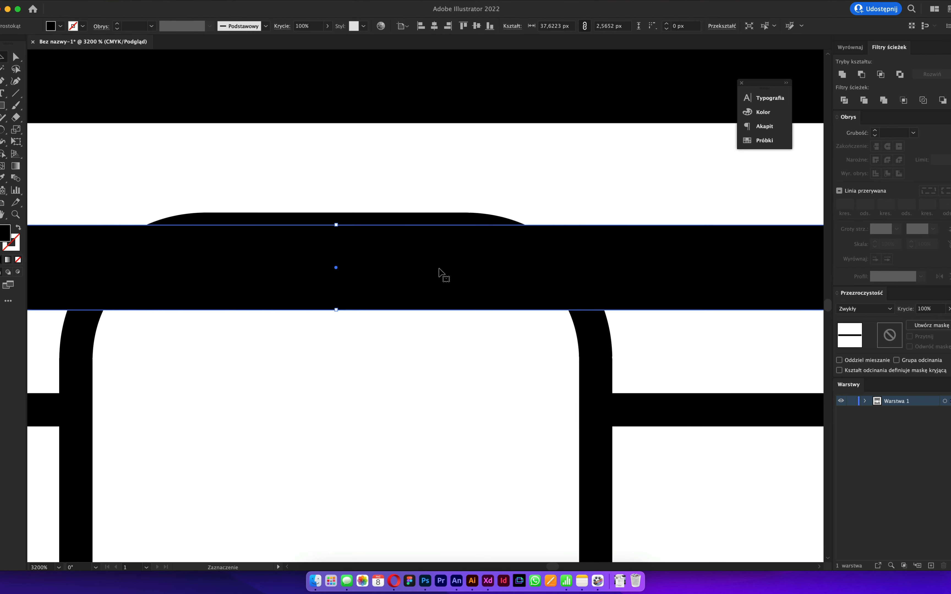
left_click(90, 332, "shift")
left_click(3, 154)
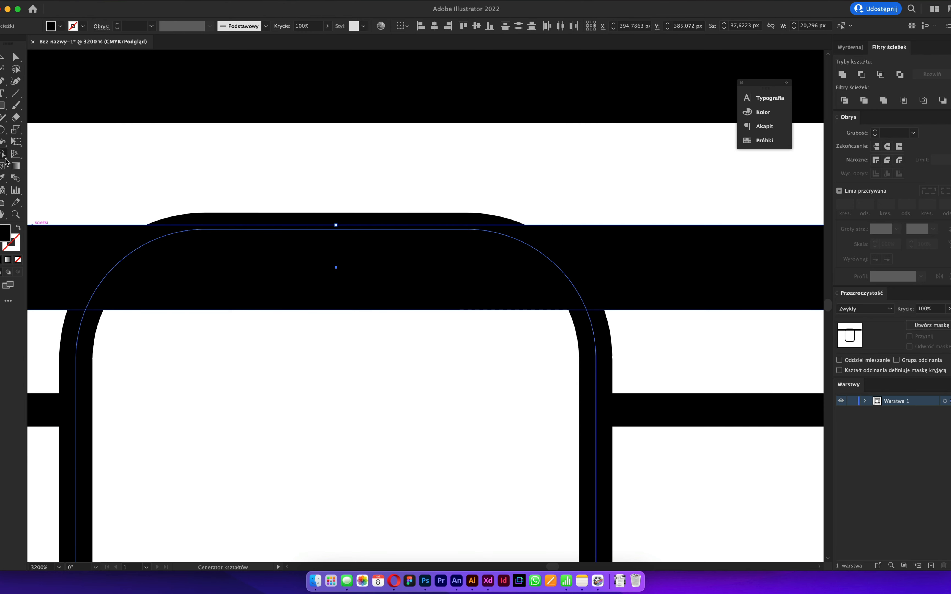
left_click(315, 295, "alt")
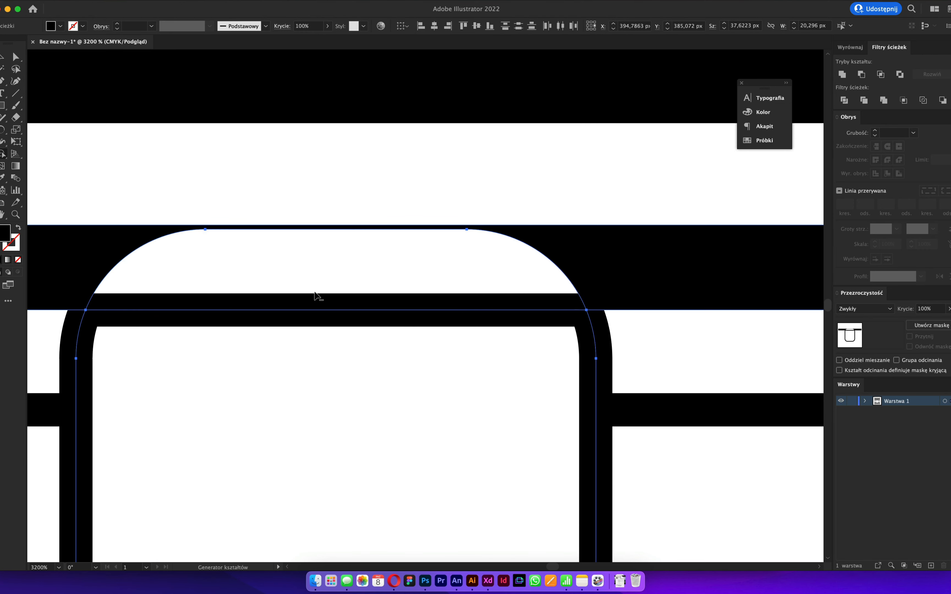
left_click(374, 274)
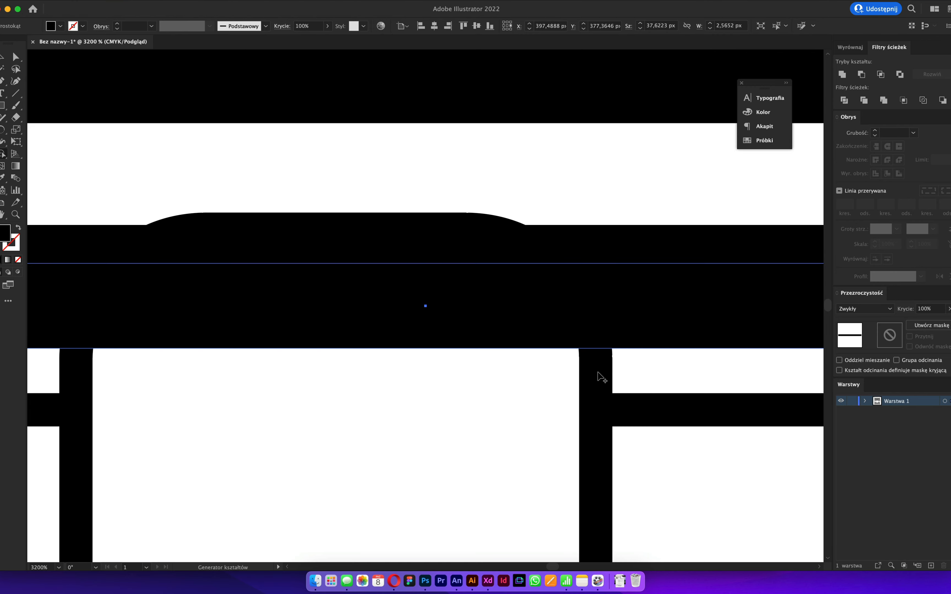
- Try to move the offset bar copy into line with the other bars across the block's top edge
key("super+minus")
key("super+minus")
key("super+minus")
key("super+minus")
key("super+minus")
key("super+shift+a")
key("v")
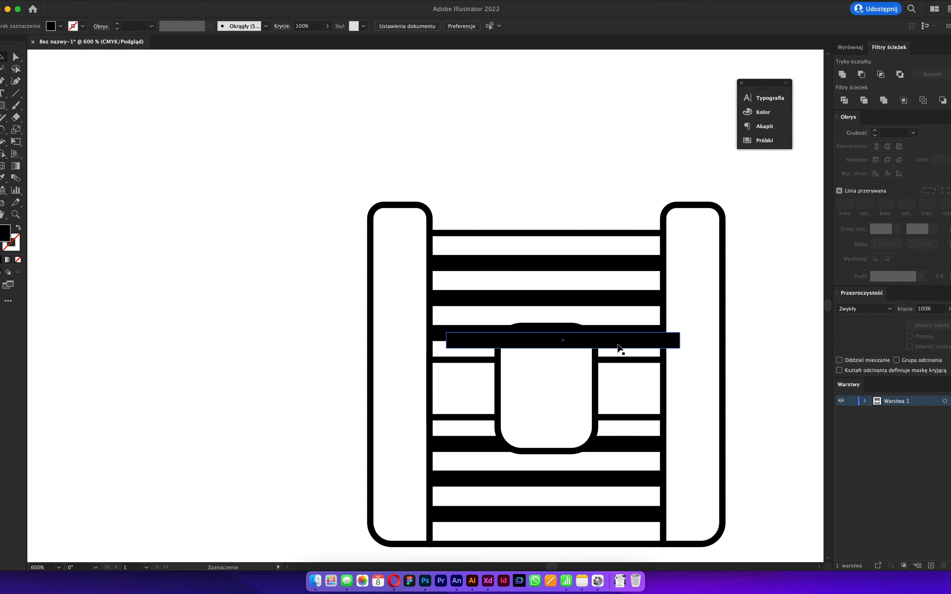
left_click_drag(618, 348, 603, 342)
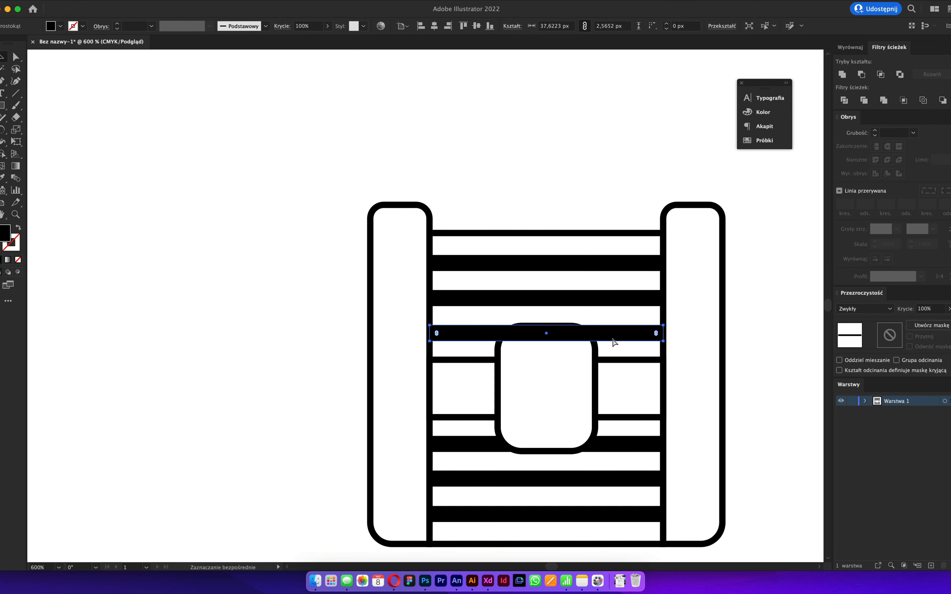
left_click(596, 354)
key("v")
key("super+z")
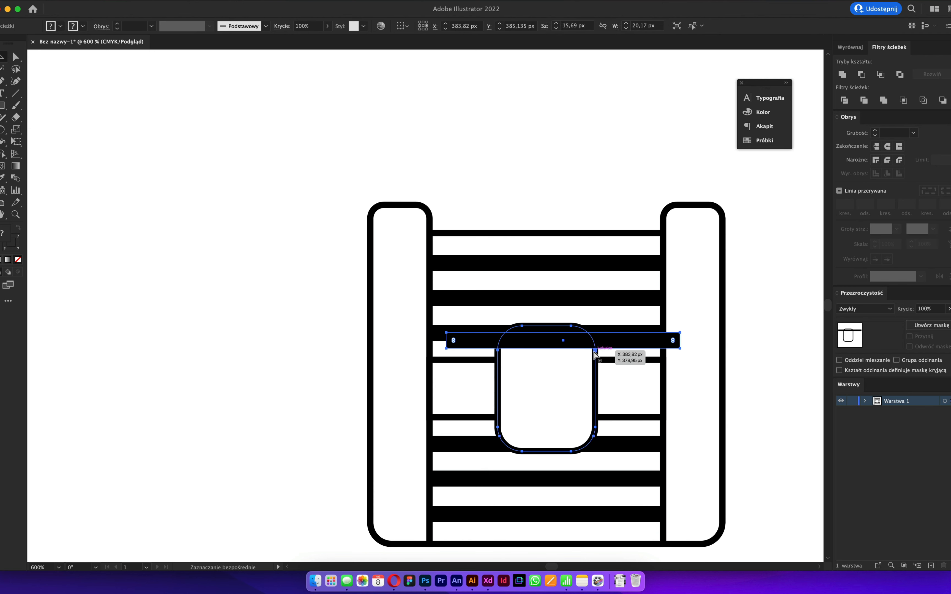
key("super+z")
key("super+shift+z")
key("super+shift+z")
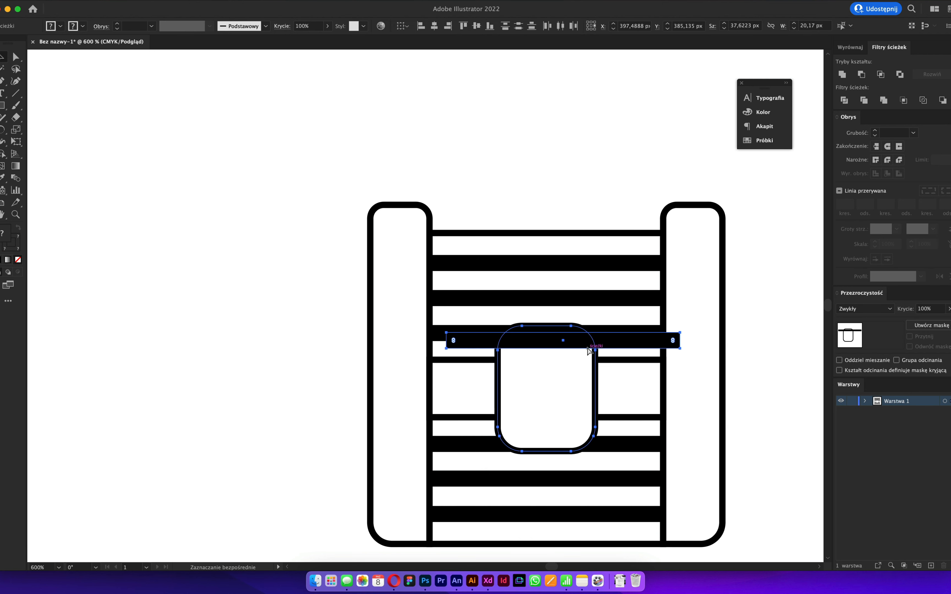
- Delete the offset bar copy that sticks out over the right pillar
left_click(439, 344)
left_click(451, 345)
left_click(451, 343)
key("Delete")
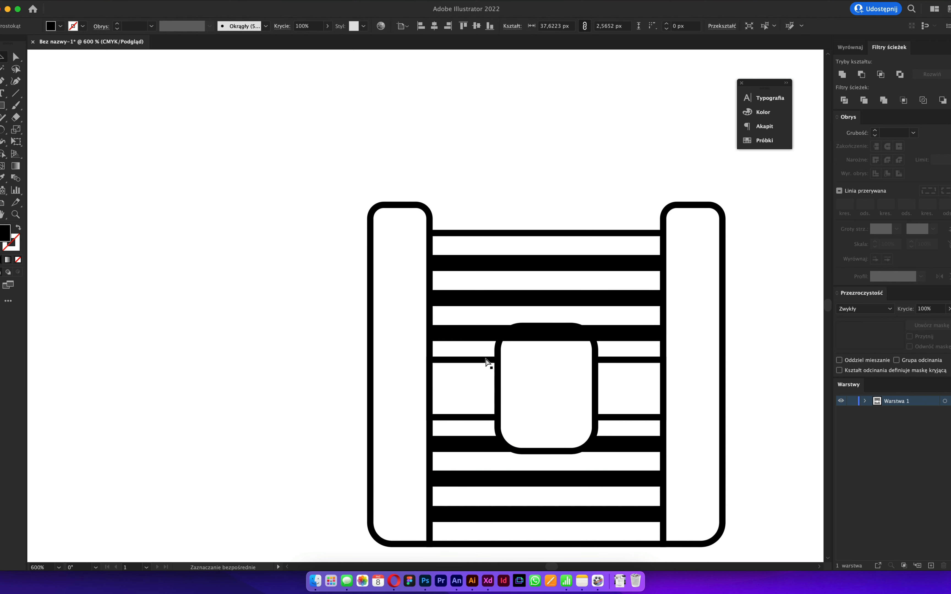
- Try deleting the bar crossing the block's top edge and the central block itself, undoing each deletion
left_click(507, 348)
left_click(533, 337, "super")
key("Delete")
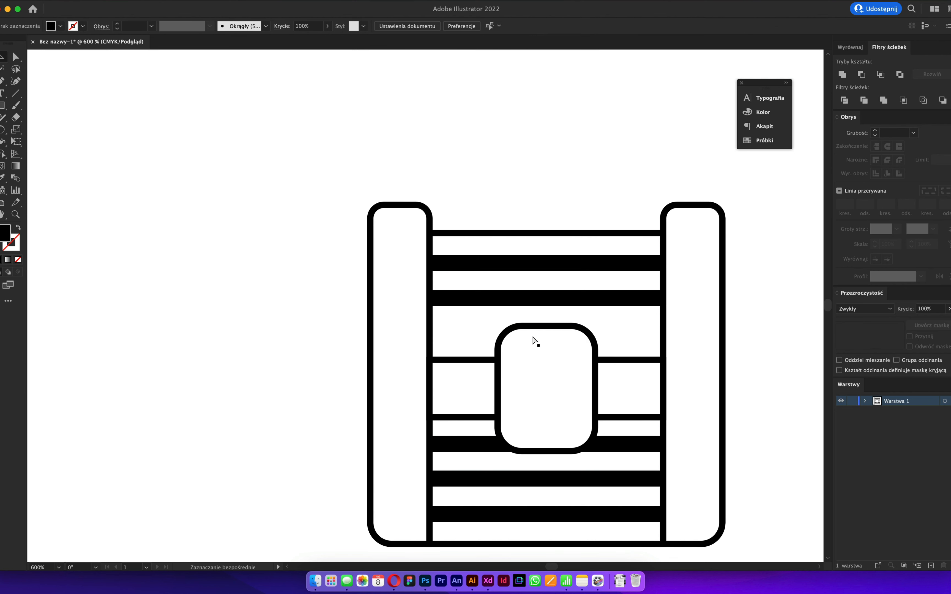
key("super+z")
left_click(497, 354, "super")
key("Delete")
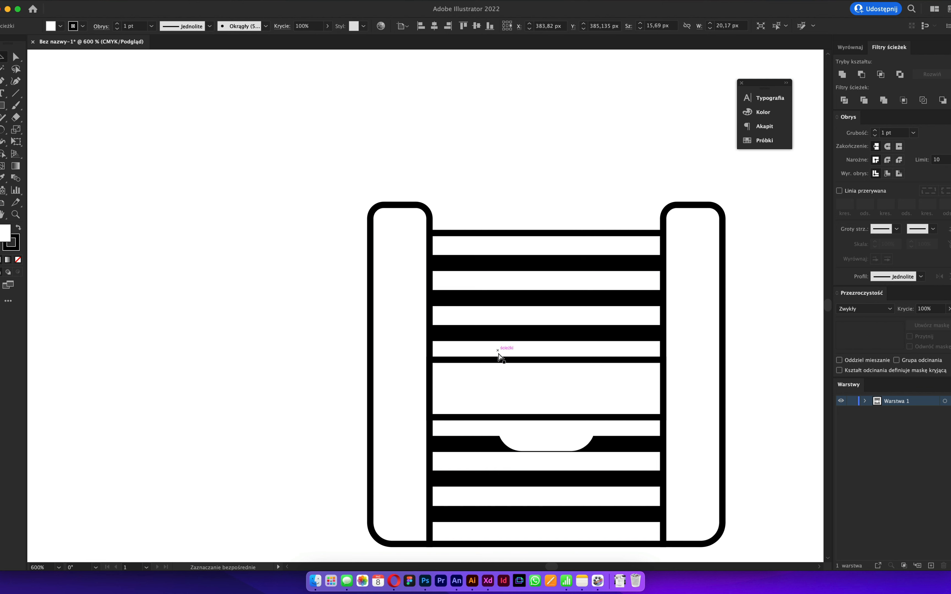
key("super+z")
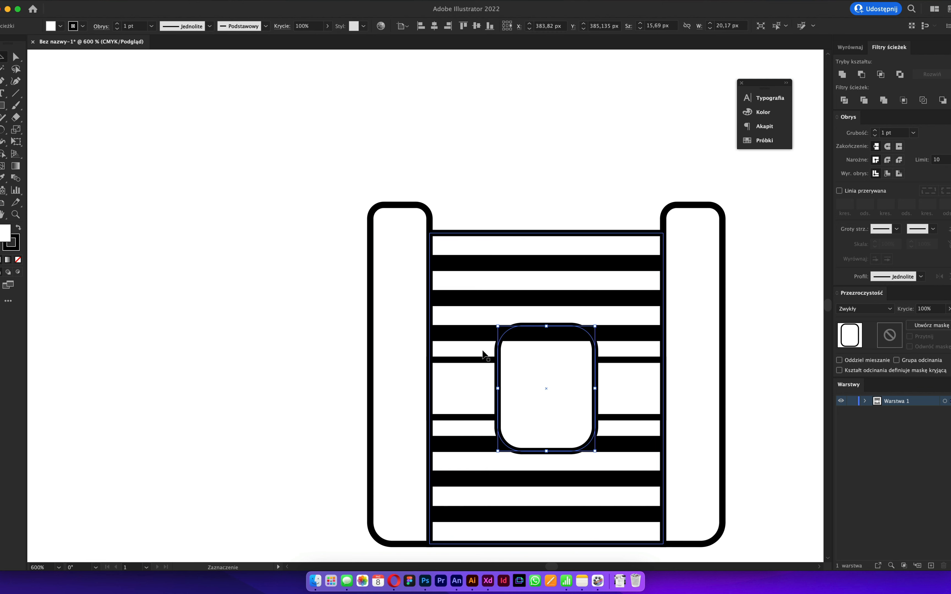
- Swap the central block's fill and stroke colours and remove its stroke, making it a solid black shape
left_click(18, 228)
left_click(477, 337, "shift")
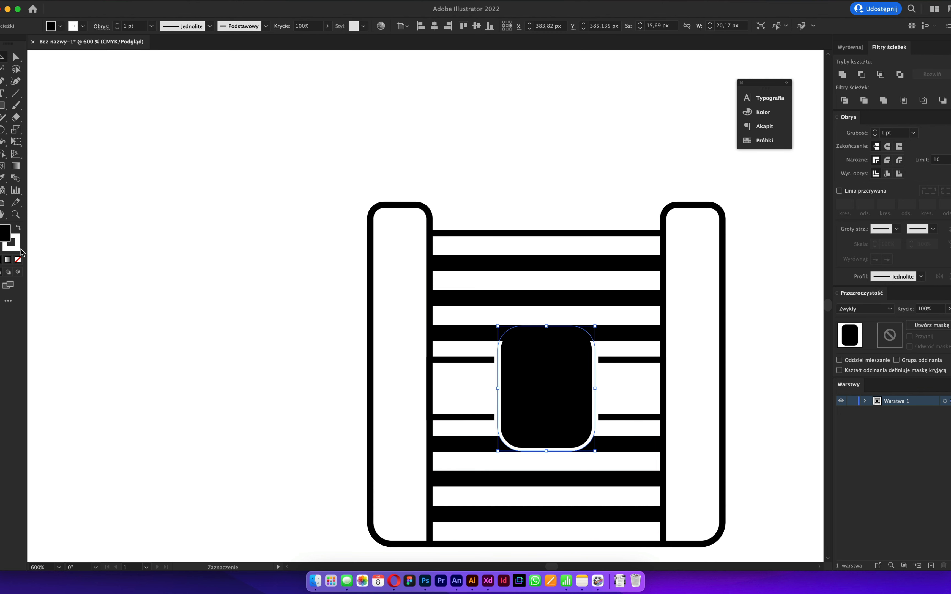
left_click(18, 260)
- Try Minus Front on the black block and the bar crossing its top edge, and undo it
left_click(495, 335, "shift")
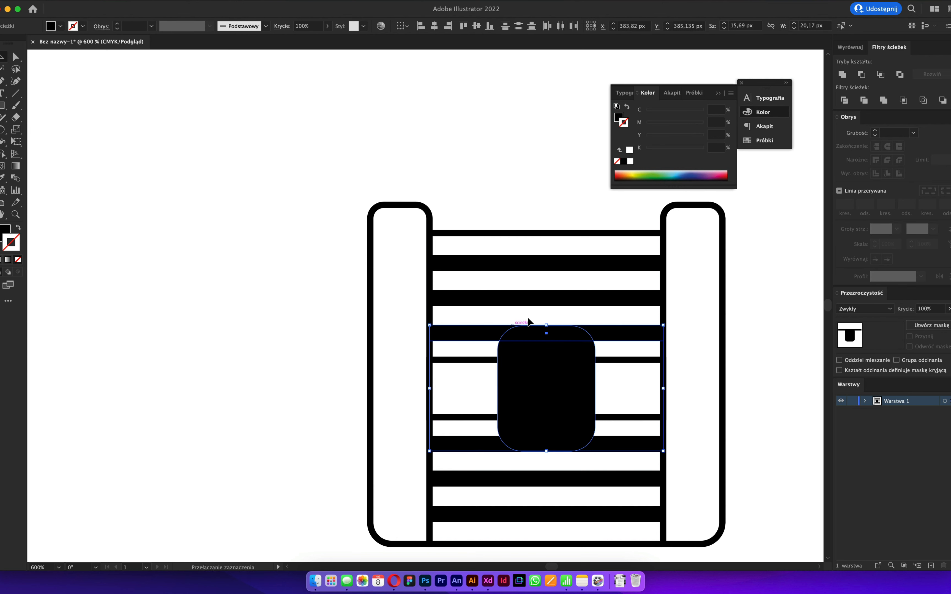
left_click(860, 76)
key("super+z")
left_click(407, 316)
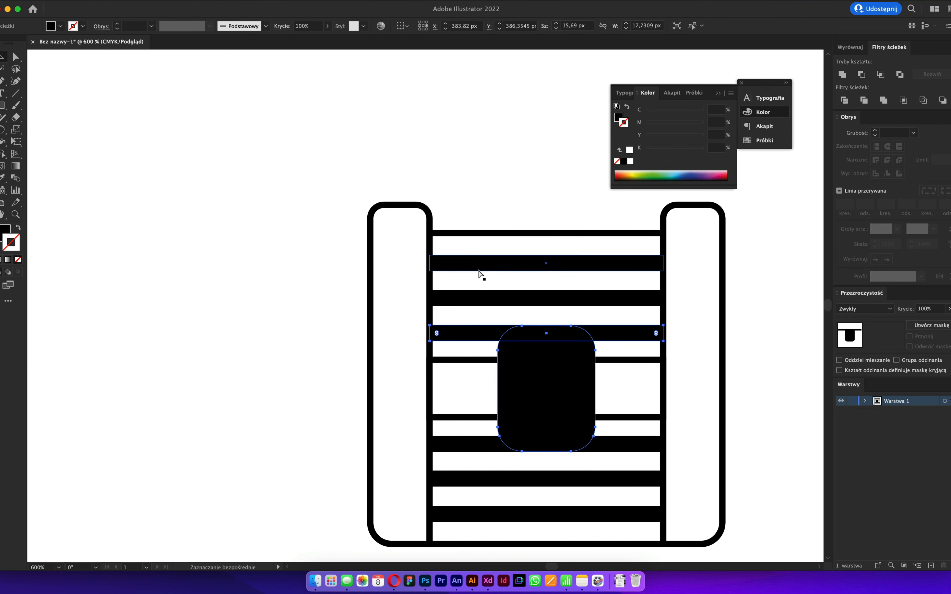
- Subtract the black block's shape from the bar crossing its top edge and restore the white outlined block in its original place
left_click(527, 370)
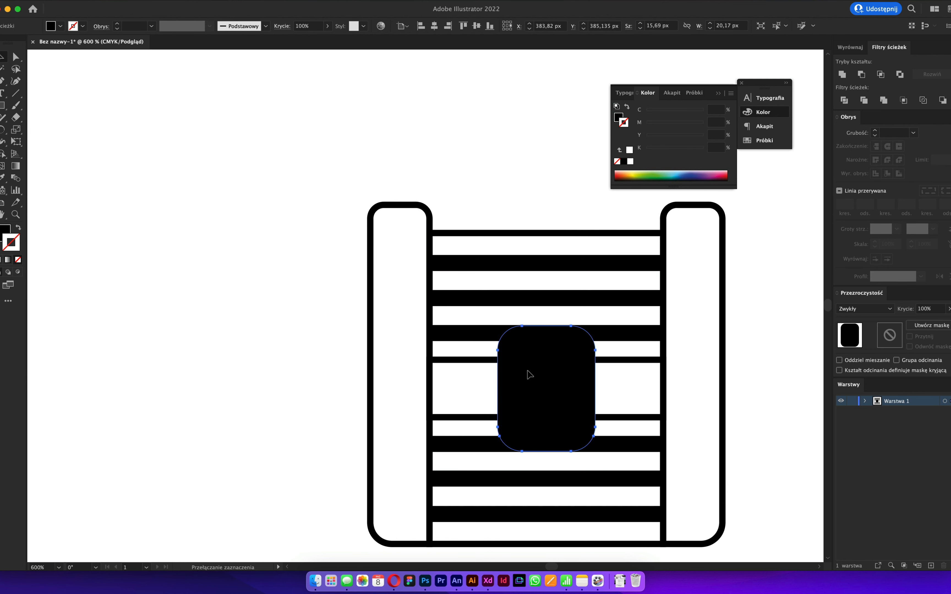
left_click(463, 334, "shift")
left_click(462, 335, "shift")
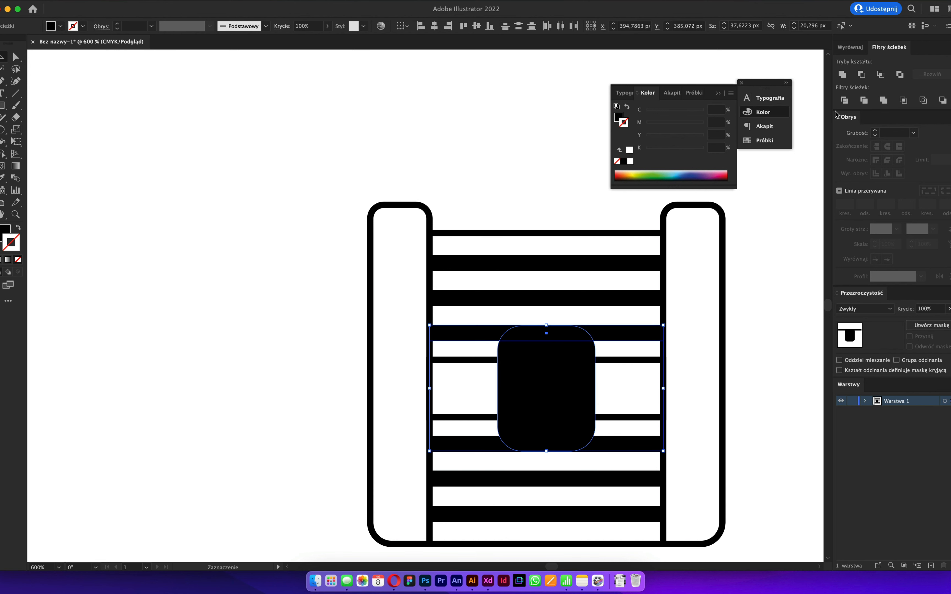
left_click(861, 74)
left_click(775, 251)
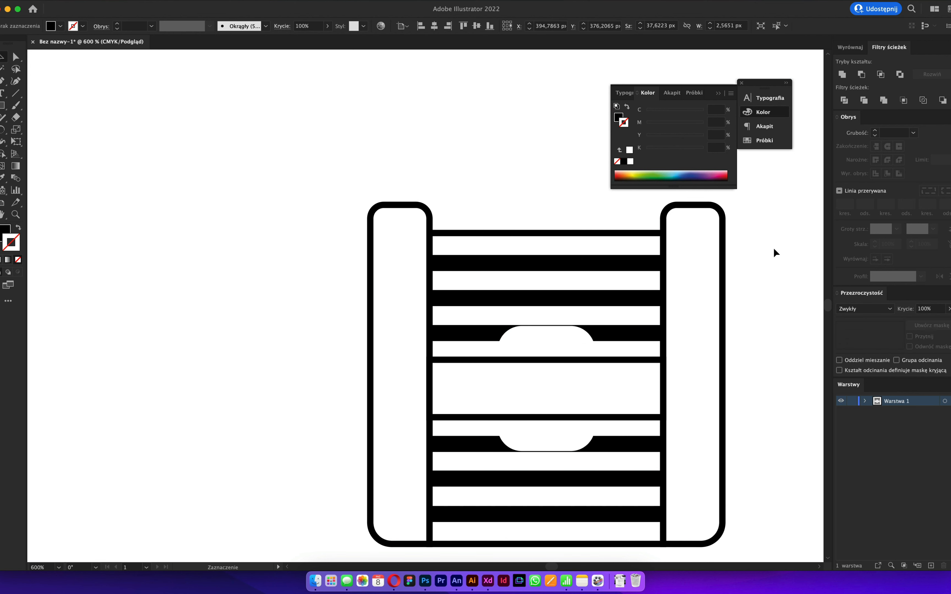
left_click(618, 334)
key("super+z")
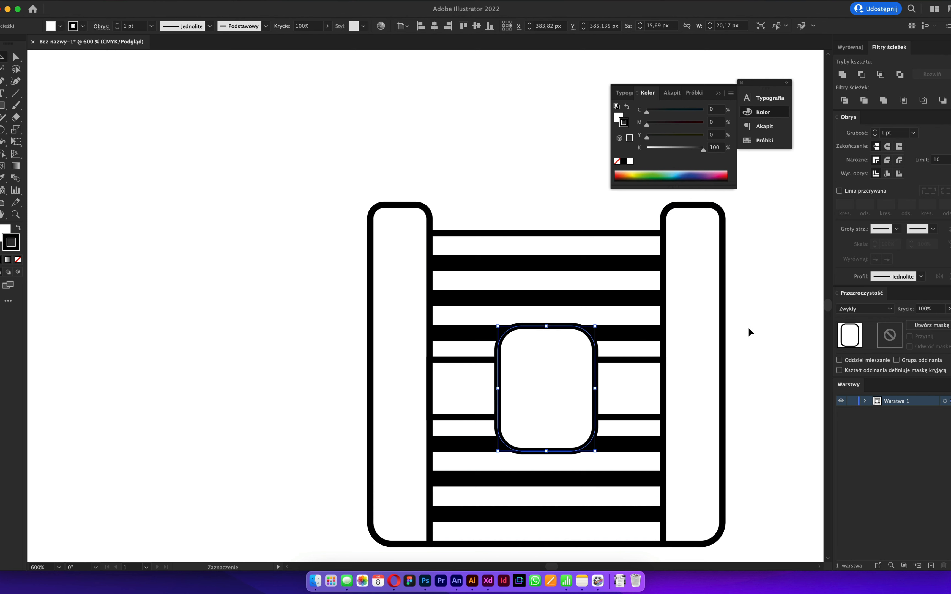
- Draw a circle about 6.2 px in diameter, centred horizontally and slightly above the middle of the central block
scroll(744, 329, "down", 1)
scroll(662, 357, "right", 2)
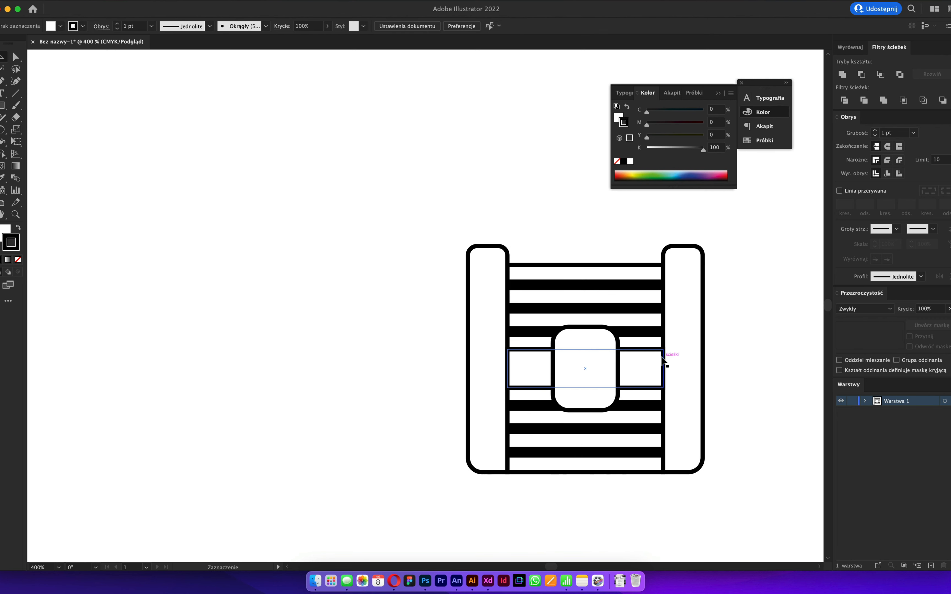
scroll(662, 366, "up", 3)
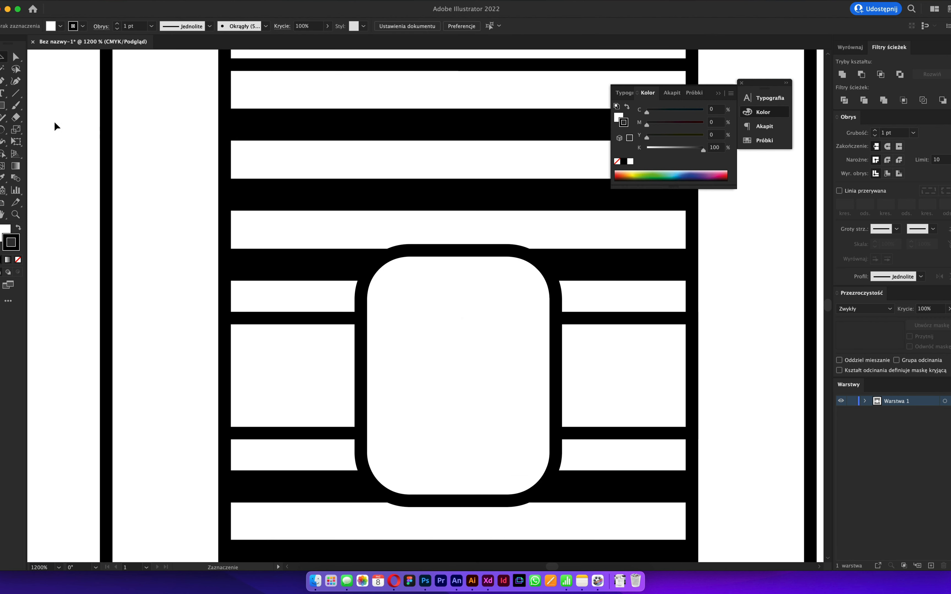
left_click(2, 105)
left_click(39, 131)
left_click_drag(458, 354, 497, 323)
- Draw a vertical rectangle about 3.2 by 5.9 px with fully rounded ends, overlapping the lower part of the circle
left_click(2, 105)
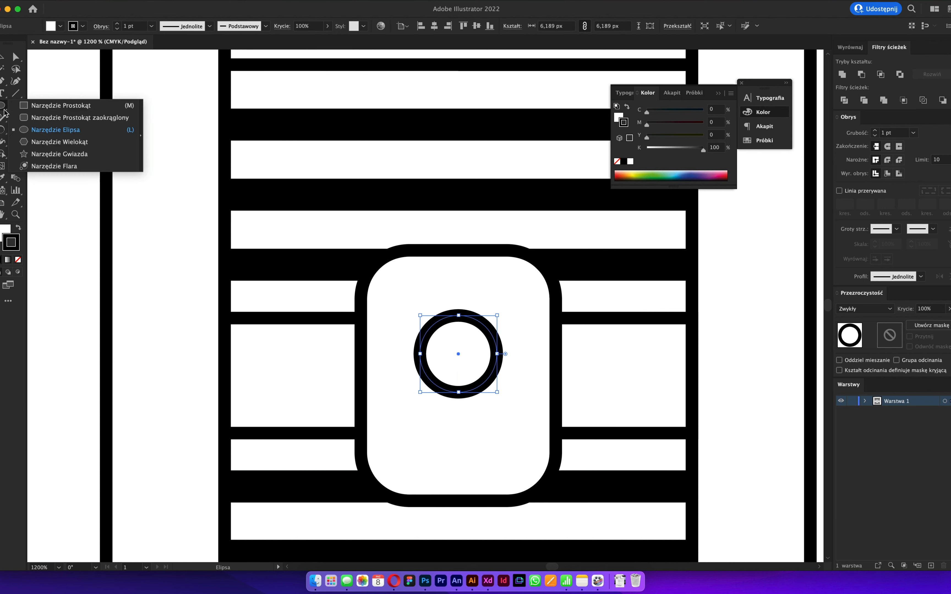
left_click(30, 109)
mouse_move(442, 368)
left_mouse_down()
mouse_move(463, 451)
mouse_move(477, 451)
mouse_move(447, 366)
left_mouse_up()
key("v")
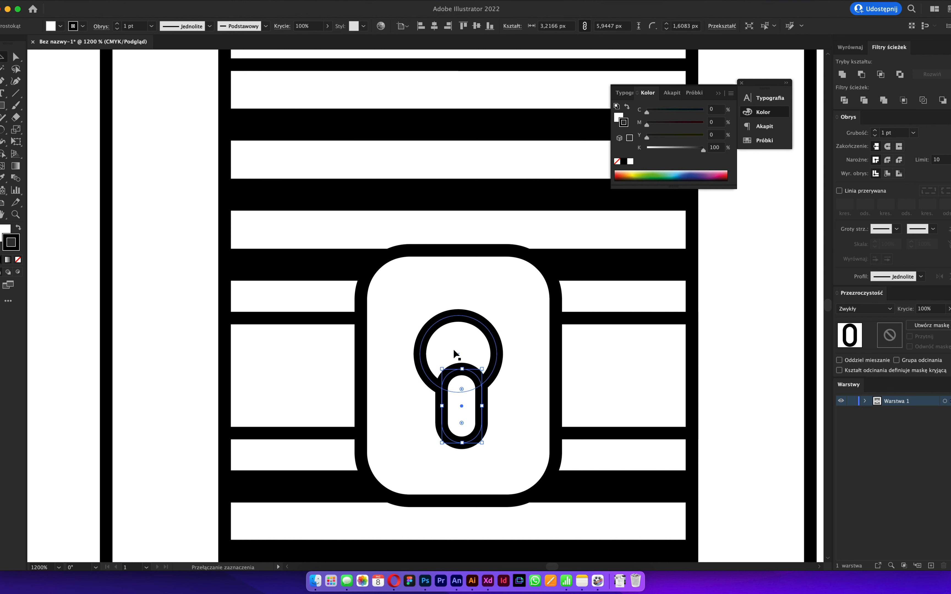
- Align the circle and rounded rectangle on their horizontal centres and unite them into one keyhole shape
left_click(455, 354, "shift")
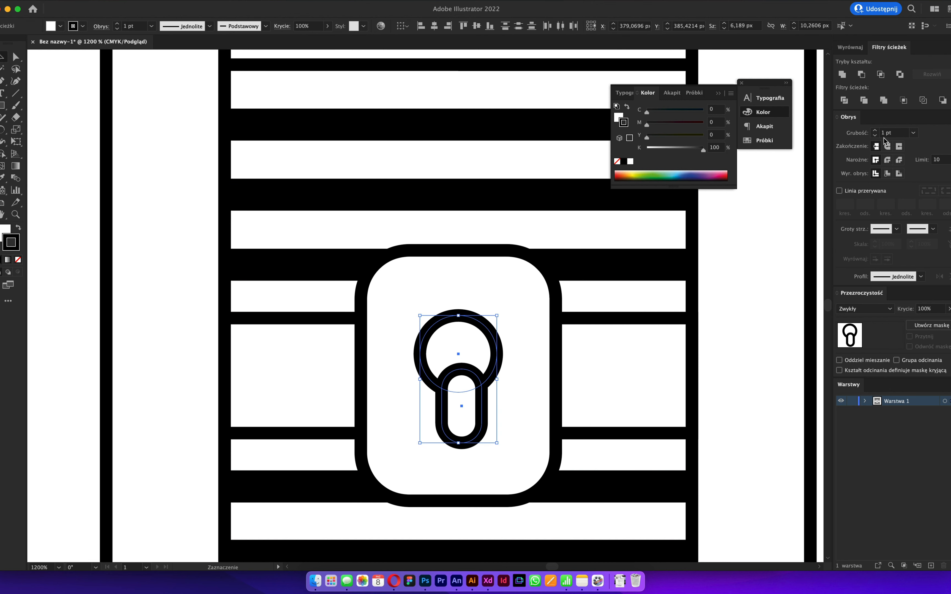
left_click(434, 28)
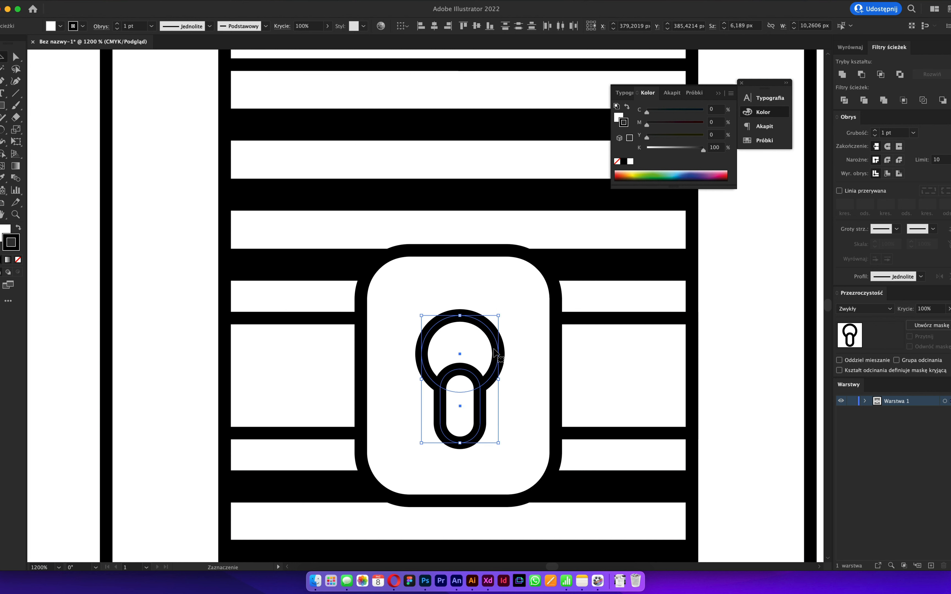
left_click(842, 74)
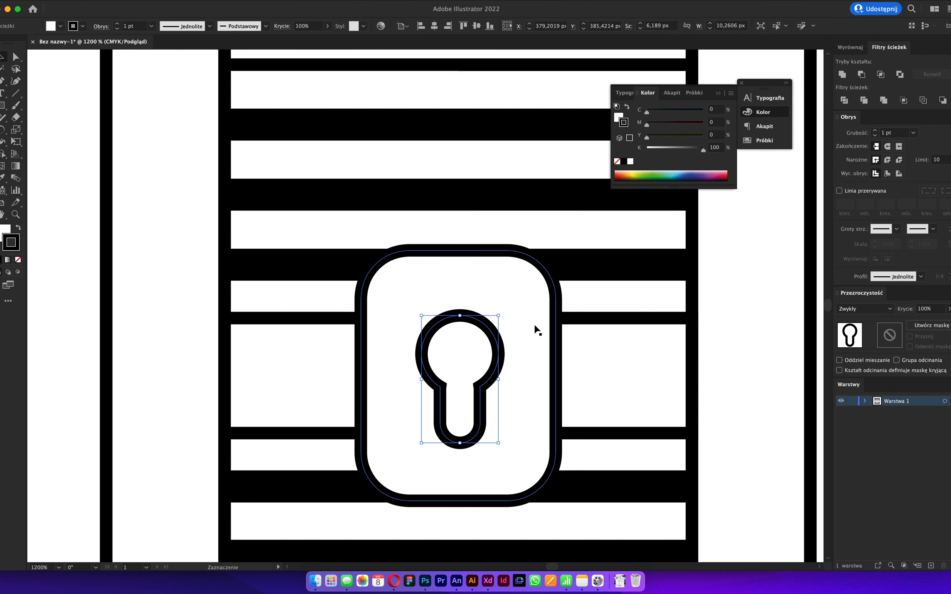
- Move the keyhole down by about 0.2 px inside the central block
left_click(475, 279)
left_click(467, 321, "shift")
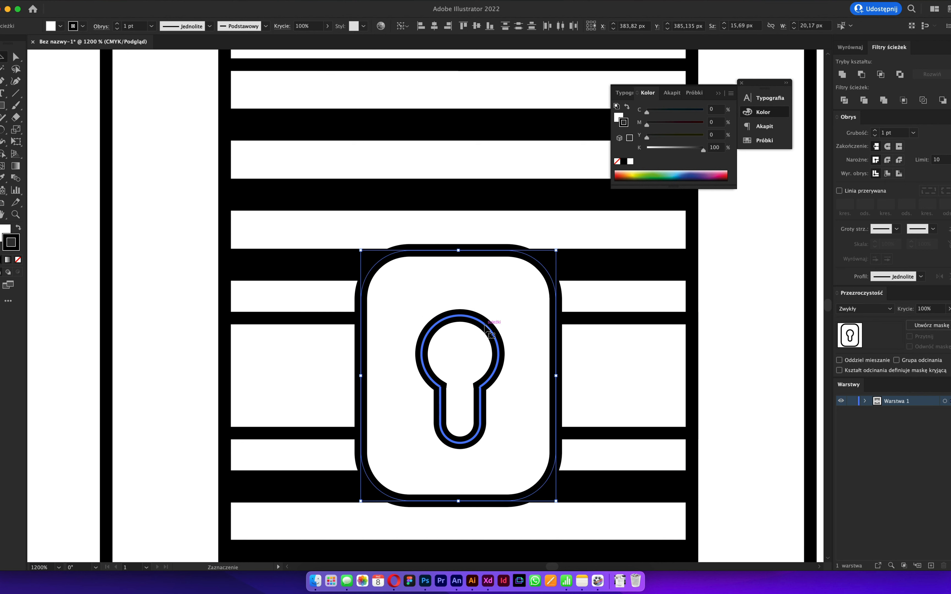
left_click(619, 341)
left_click(498, 356)
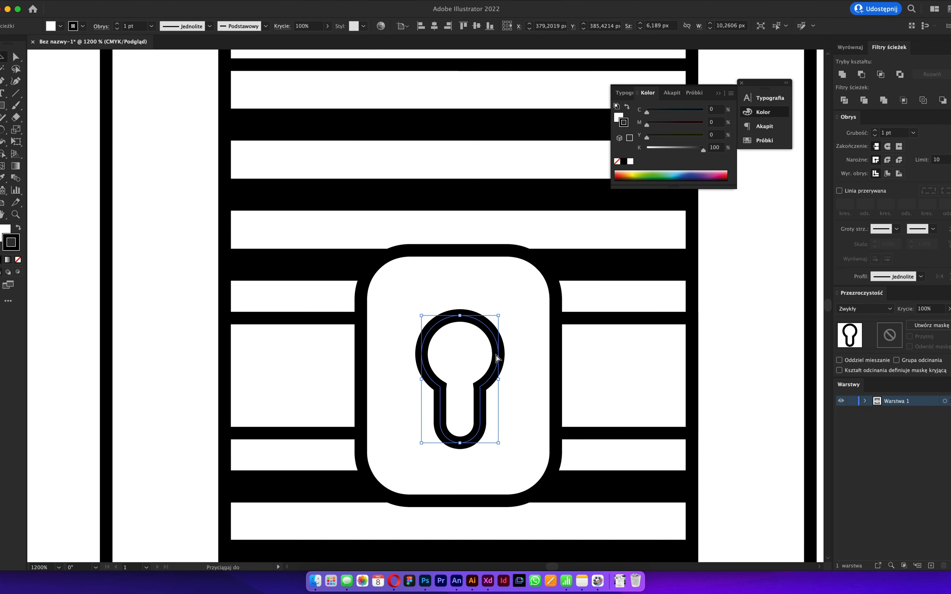
left_click_drag(497, 356, 498, 361)
- Align the keyhole and the central rounded block on their horizontal centres
scroll(498, 361, "down", 4)
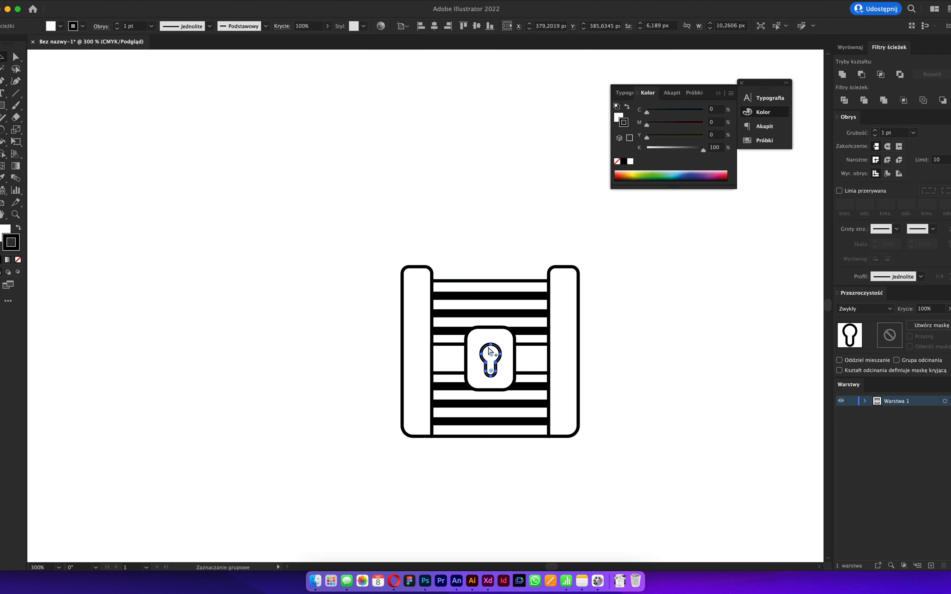
key("v")
left_click(513, 359)
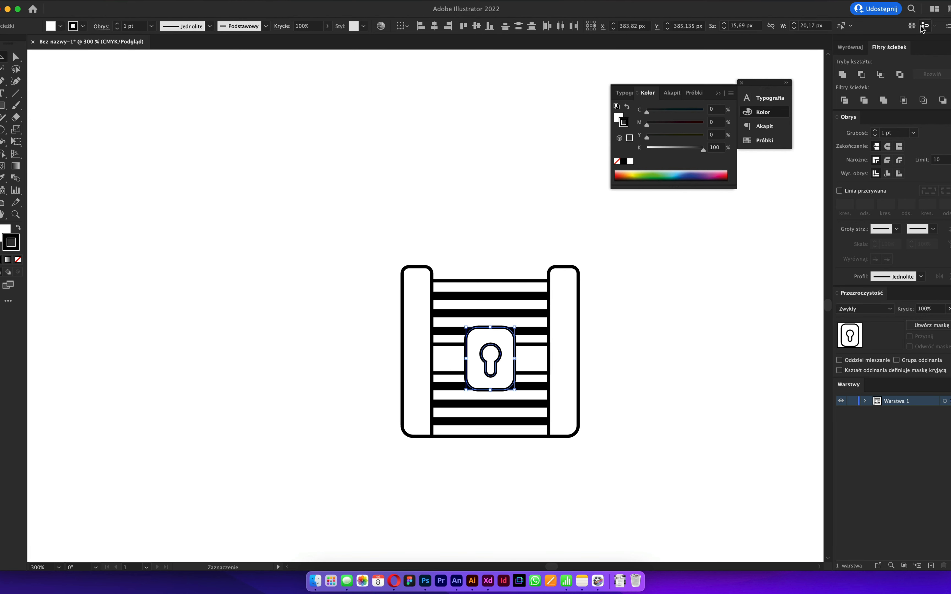
left_click(435, 28)
scroll(463, 269, "up", 2)
scroll(469, 251, "down", 1)
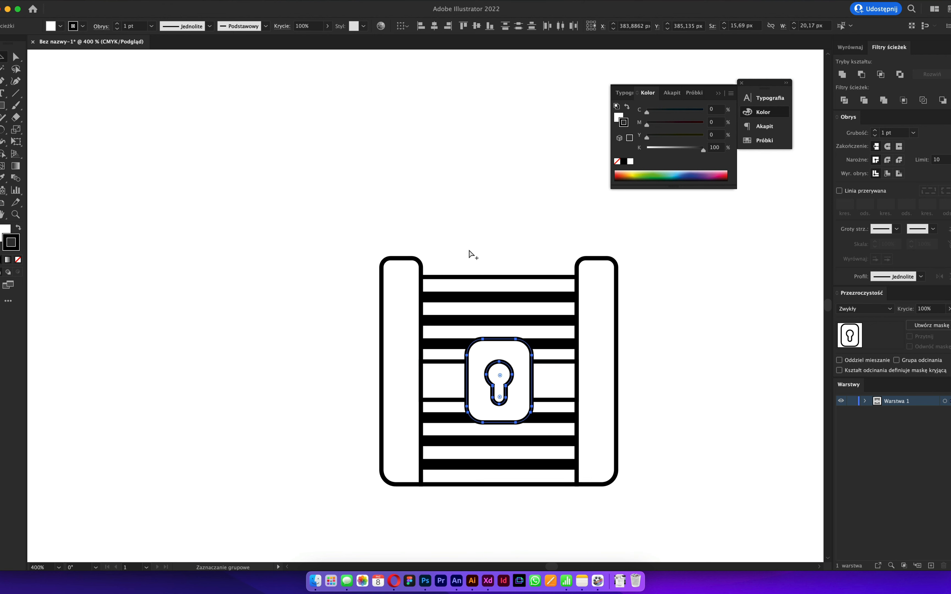
left_click(470, 244)
- Draw a circle about 4.2 px in diameter in the upper part of the left pillar and copy it downward three times at equal spacing
scroll(470, 244, "right", 2)
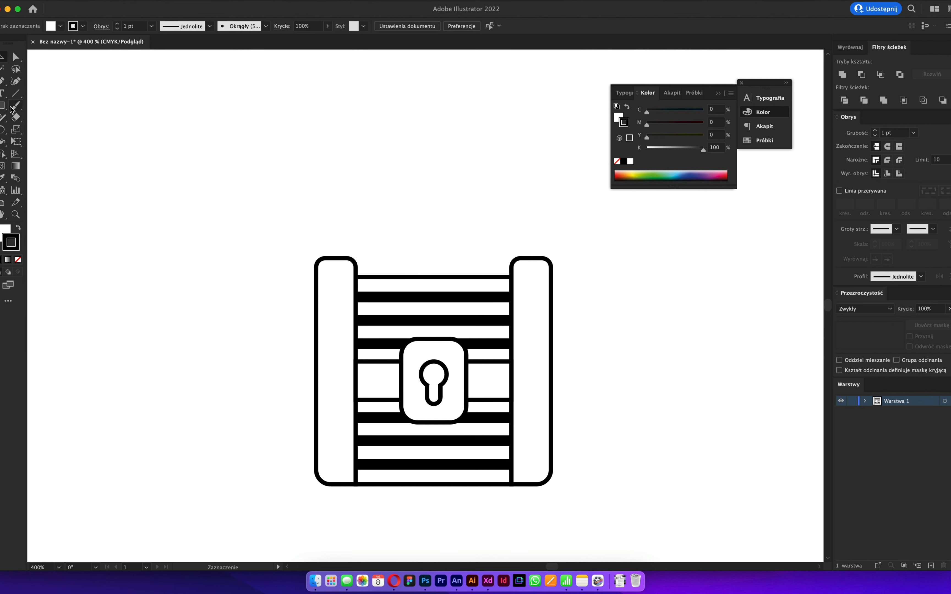
left_click_drag(3, 106, 59, 125)
scroll(254, 365, "up", 2)
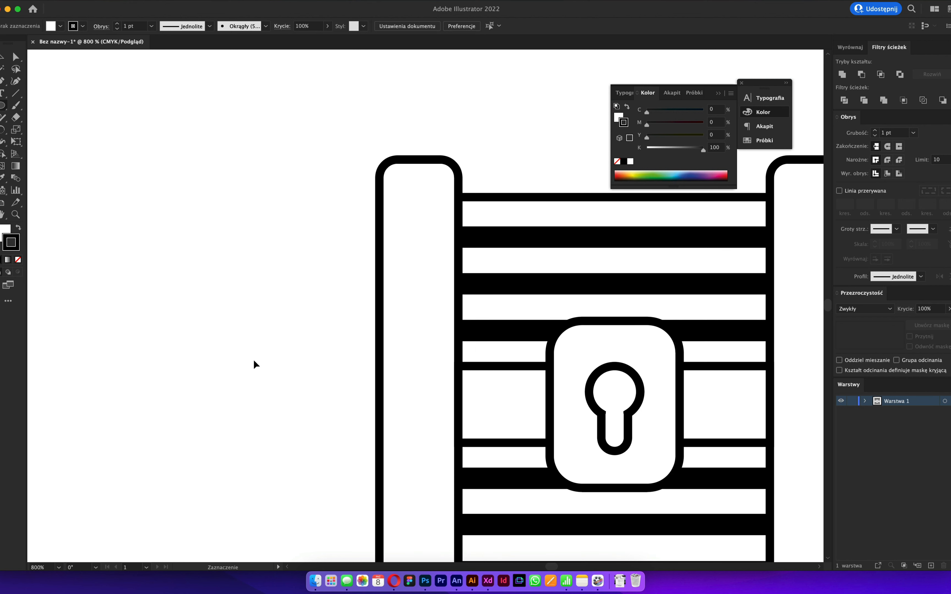
left_click_drag(418, 262, 401, 313)
scroll(332, 260, "down", 1)
key("v")
left_click(331, 261)
key("super+d")
key("super+d")
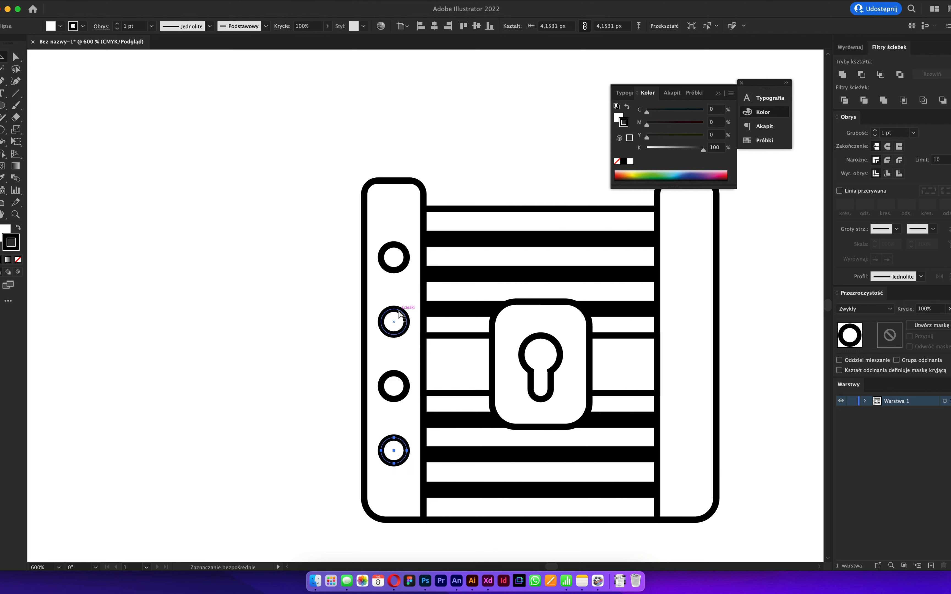
- Copy the left pillar's four circles straight across to the centre of the right pillar
left_click(403, 373, "shift")
left_click(403, 330, "shift")
left_click(403, 271, "shift")
left_click_drag(404, 271, 694, 269)
- Give all eight pillar circles a solid black fill and no outline
scroll(235, 261, "down", 1)
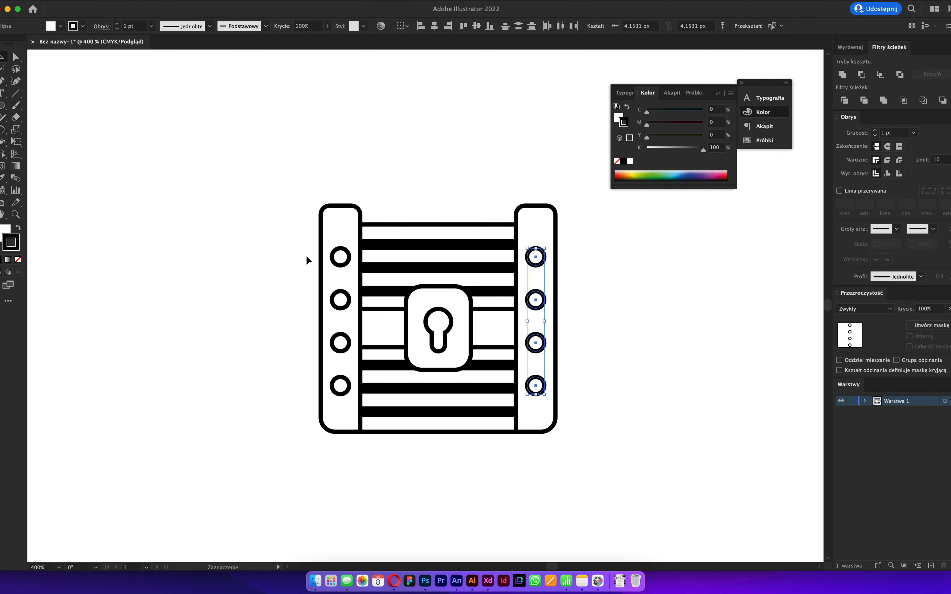
left_click_drag(266, 231, 344, 402)
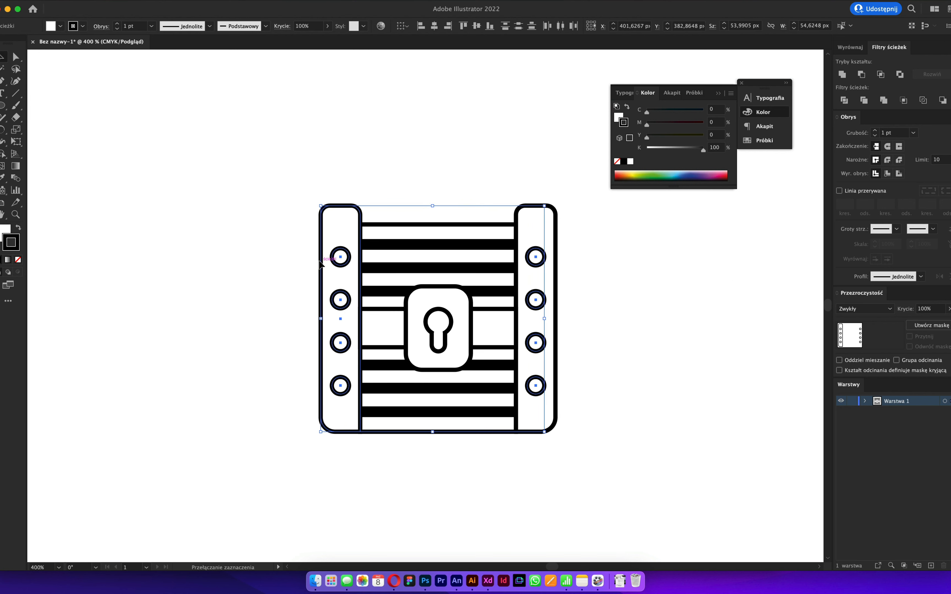
left_click(323, 225, "shift")
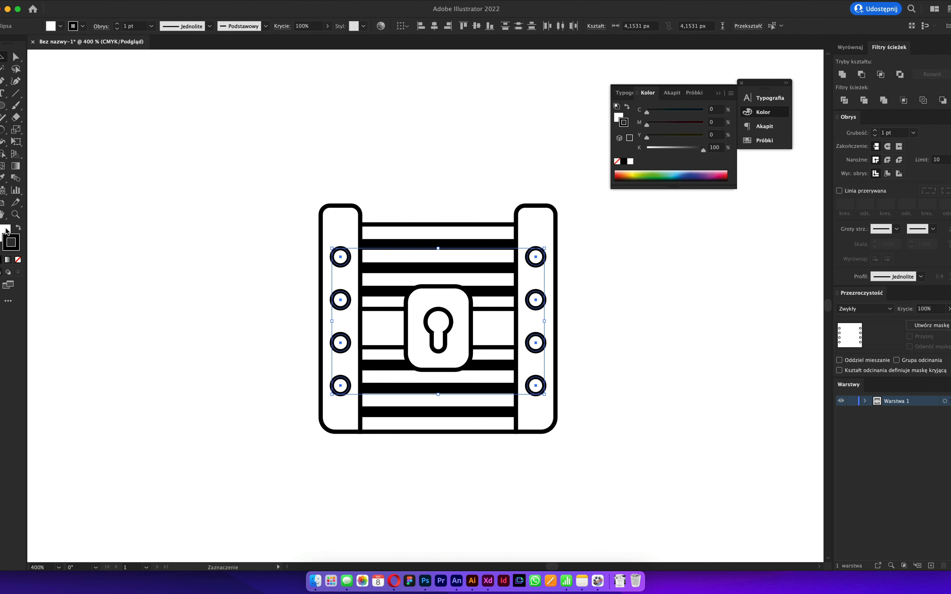
left_click(18, 260)
left_click(19, 228)
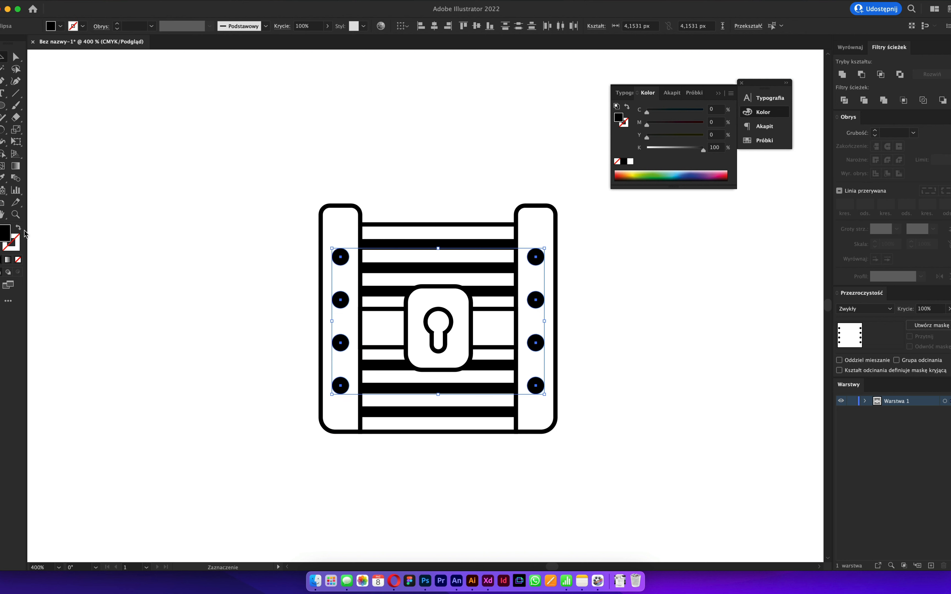
left_click(142, 256)
- Collapse the floating colour panel and move its panel group farther from the artwork
scroll(141, 253, "down", 1)
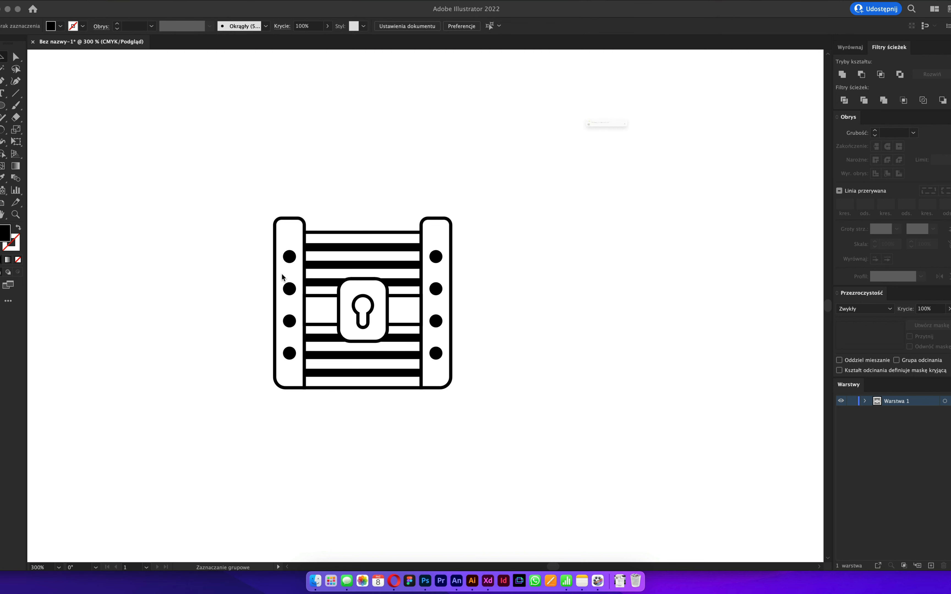
scroll(283, 276, "down", 2)
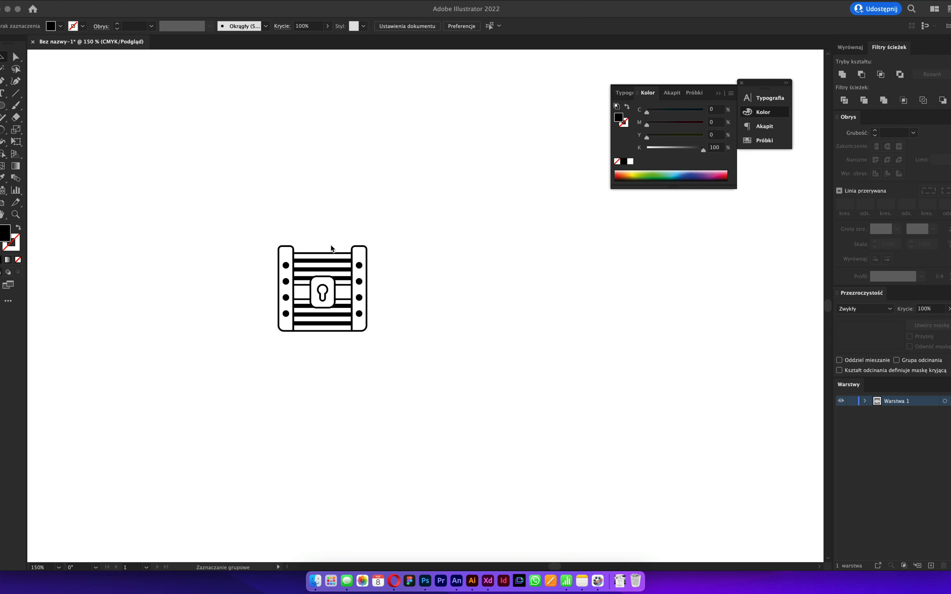
scroll(314, 243, "up", 3)
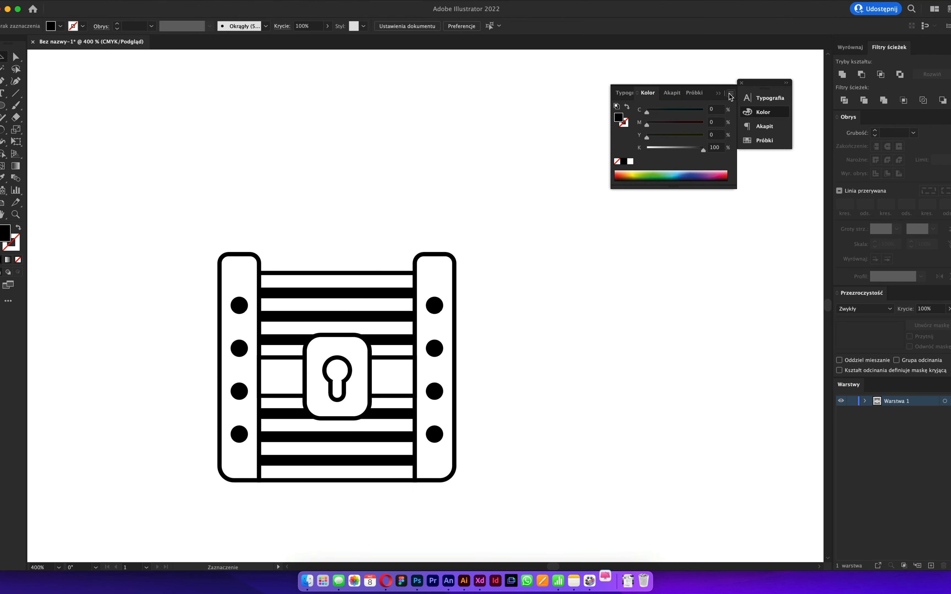
left_click_drag(755, 85, 780, 109)
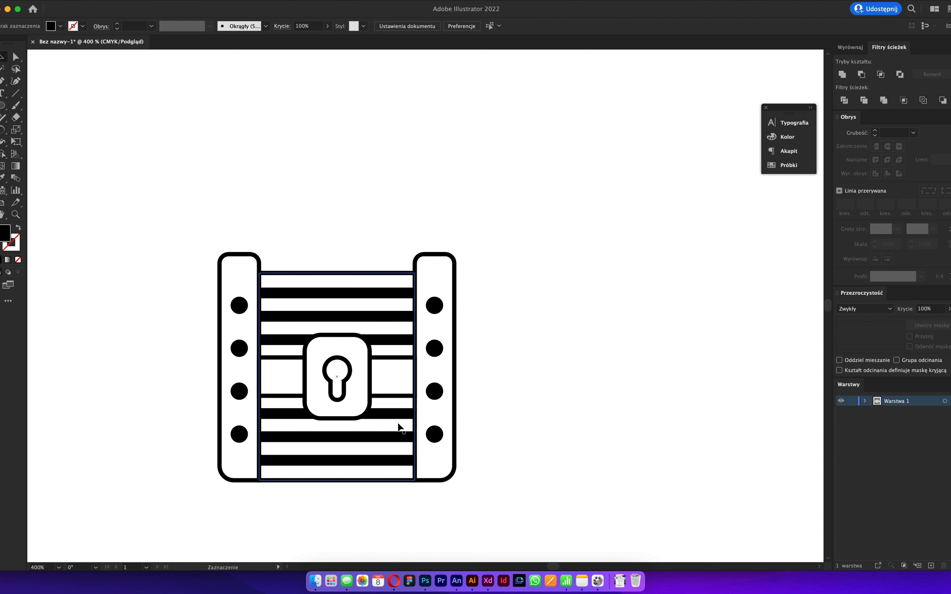
- Fill the large rectangle between the pillars with brown b78b51 and remove its outline
left_click(334, 302)
left_click(338, 277)
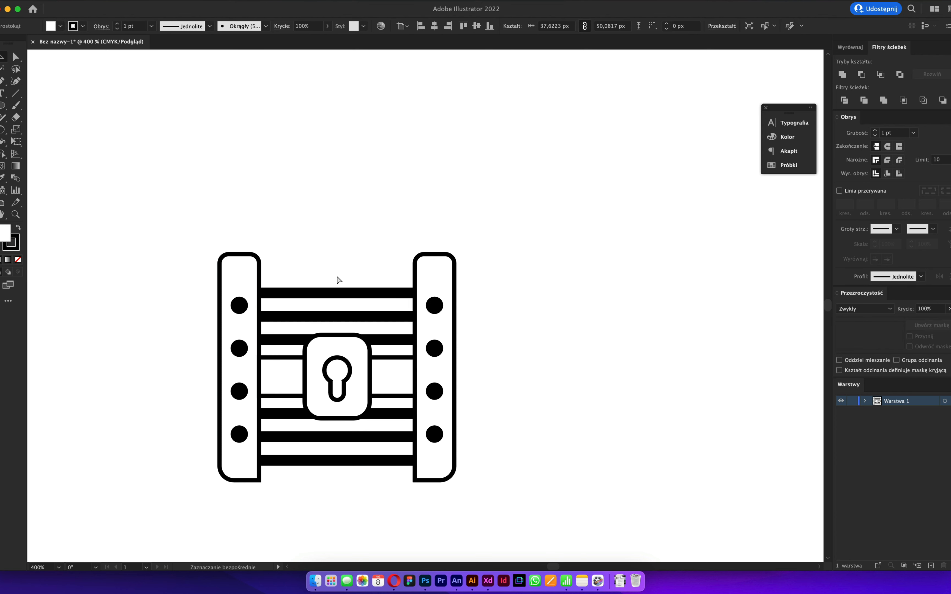
double_click(8, 238)
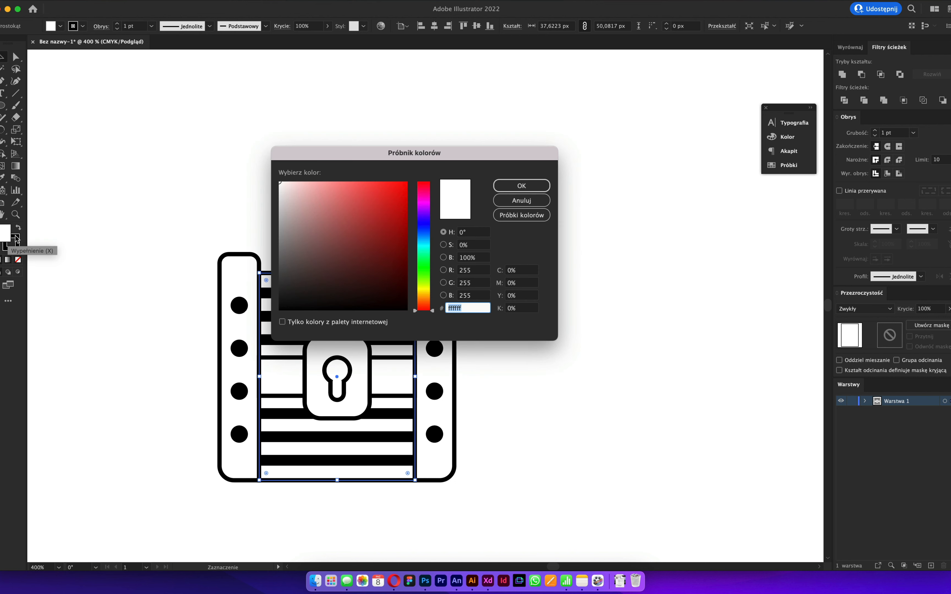
type("b78b51")
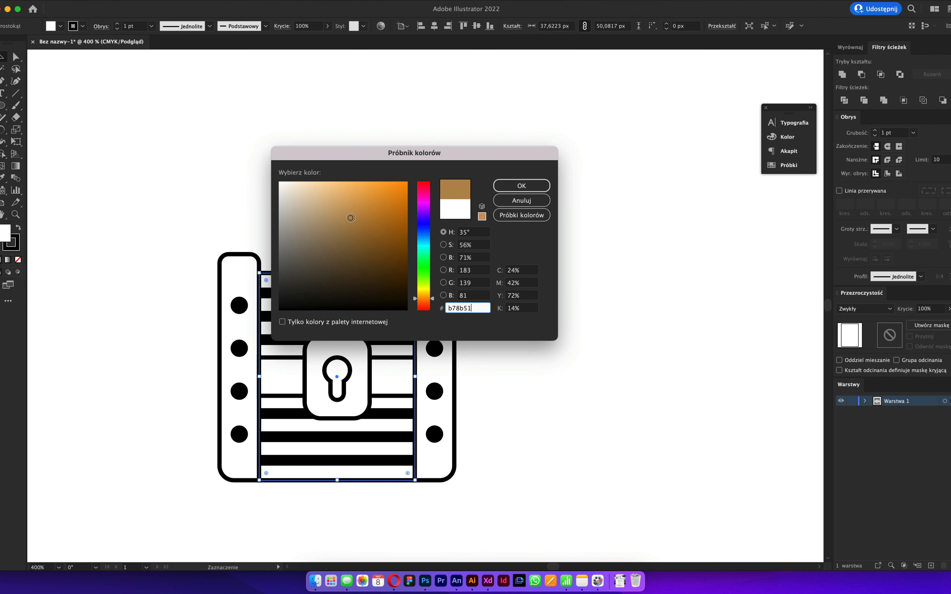
key("Return")
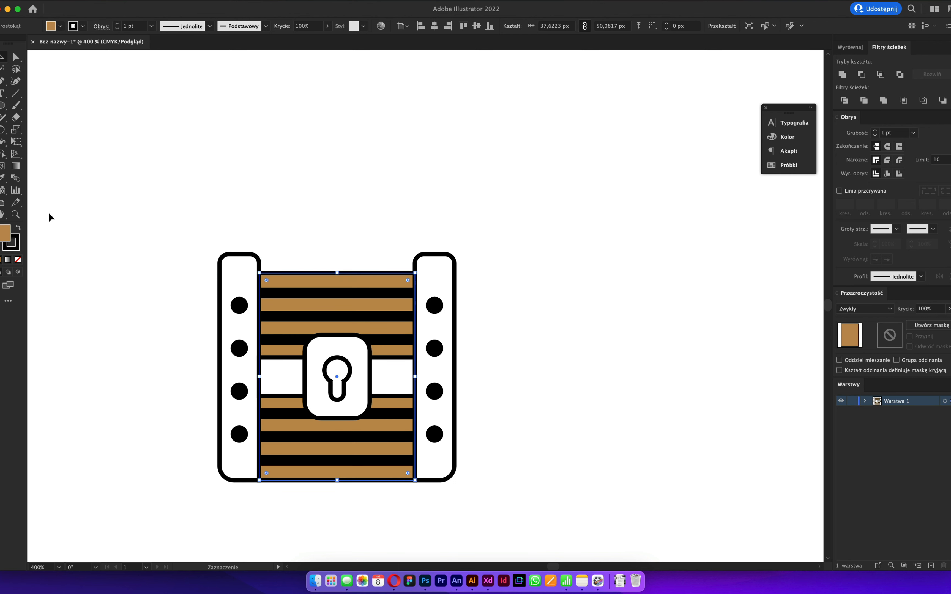
left_click(16, 247)
left_click(18, 259)
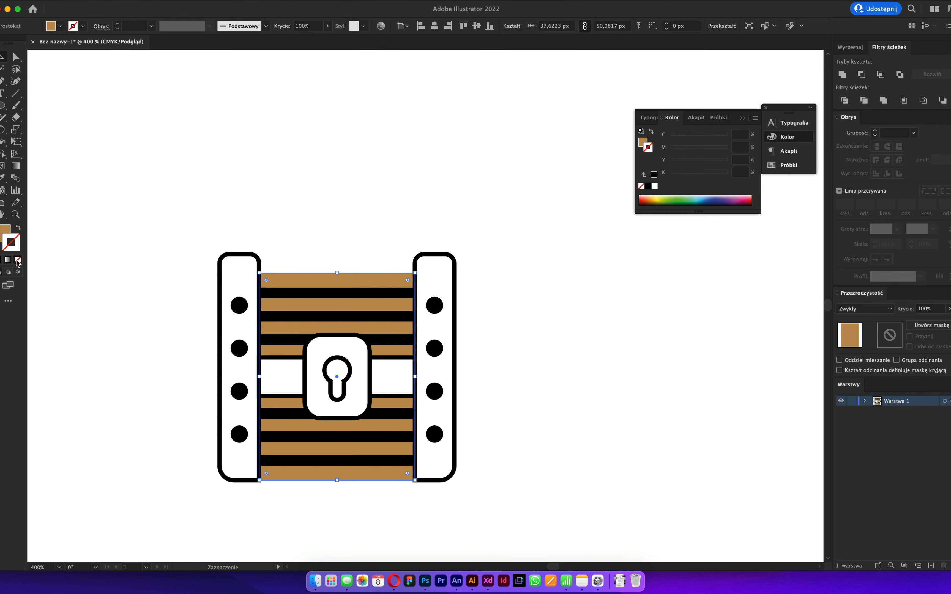
left_click(102, 283)
- Select the six thick black horizontal bars and apply the large rectangle's brown fill to them with the Eyedropper
left_click(281, 339)
left_click(297, 317, "shift")
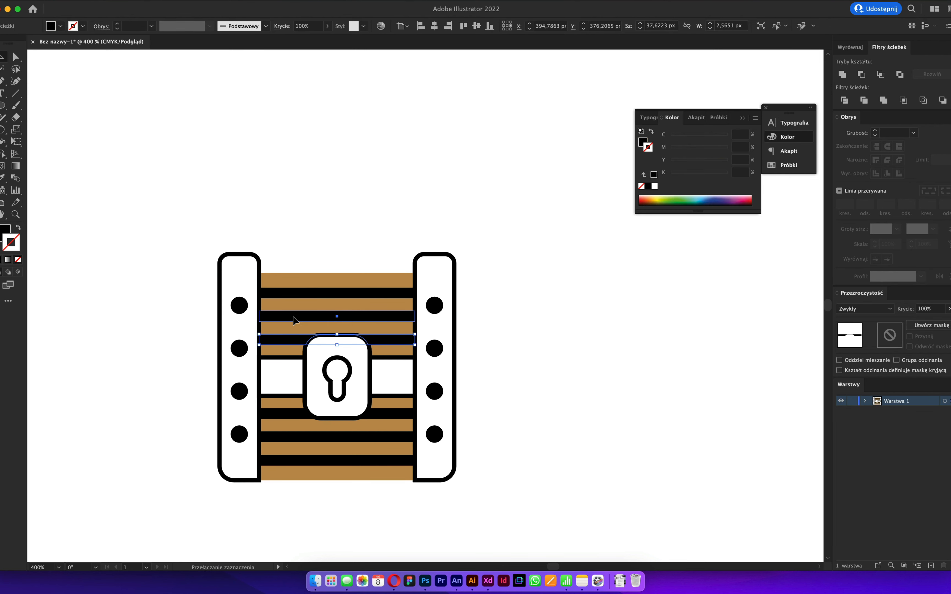
left_click(299, 295, "shift")
left_click(289, 414, "shift")
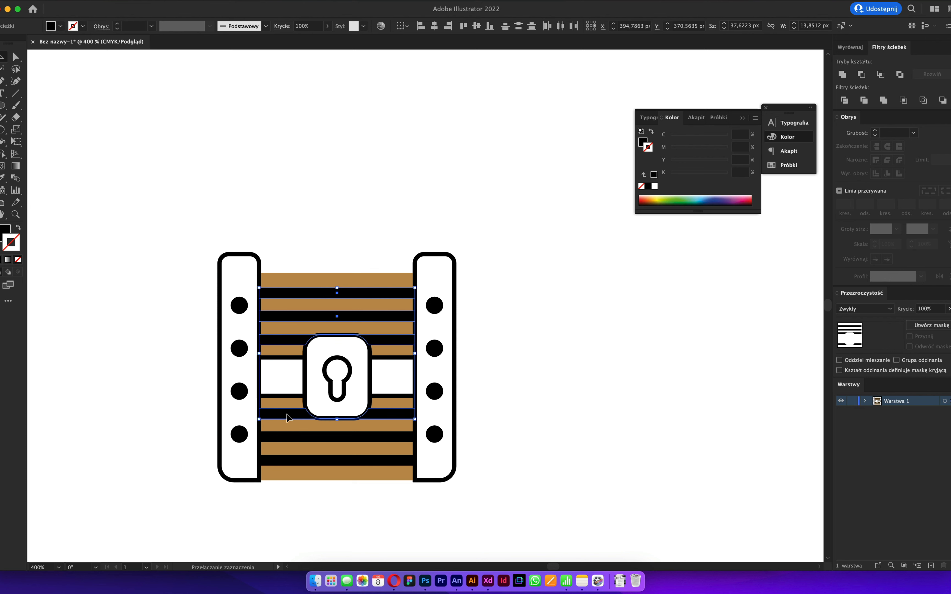
left_click(286, 438, "shift")
left_click(286, 462, "shift")
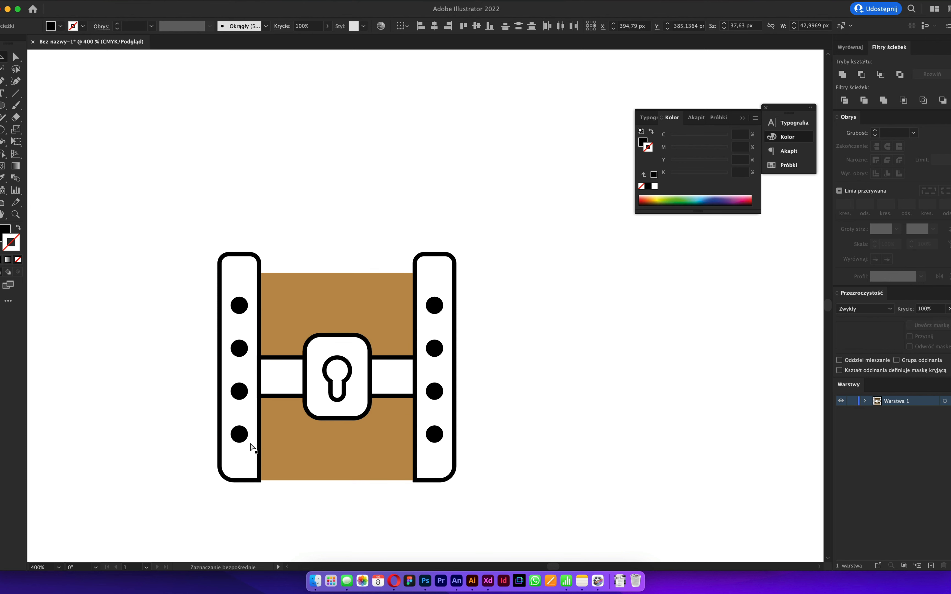
double_click(3, 231)
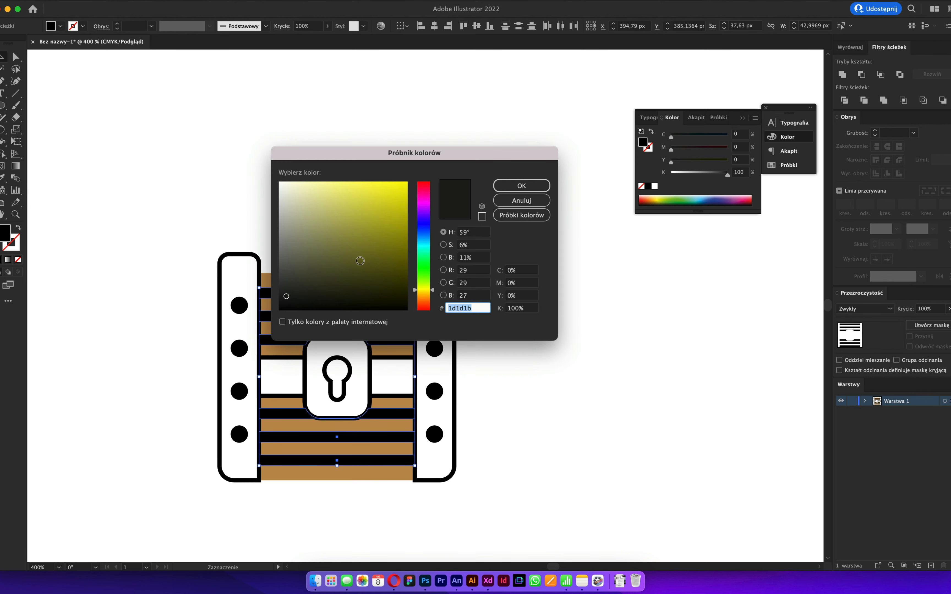
key("Escape")
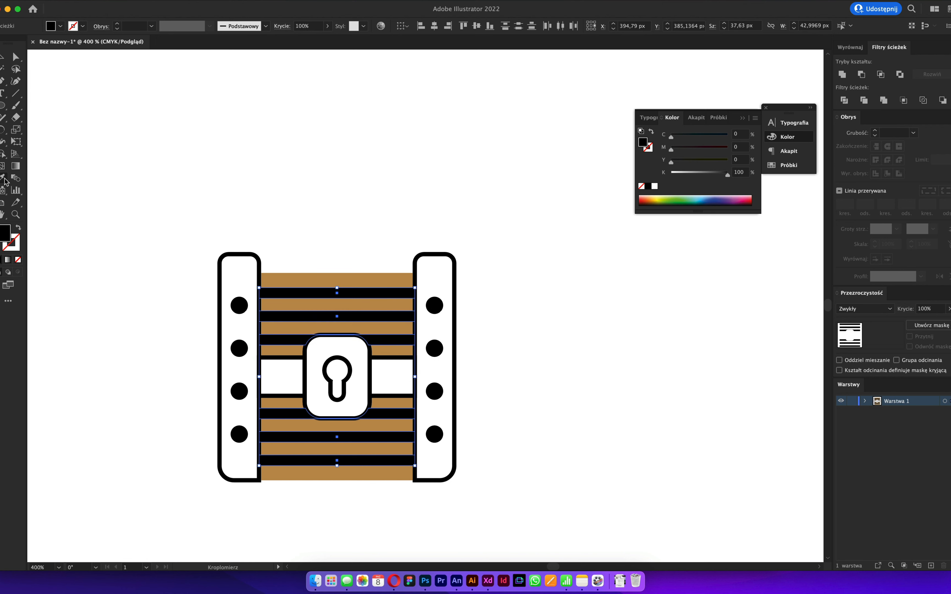
left_click(318, 277)
- Darken the six horizontal bars' fill to a brown of about C 33, M 53, Y 83, K 34
double_click(16, 237)
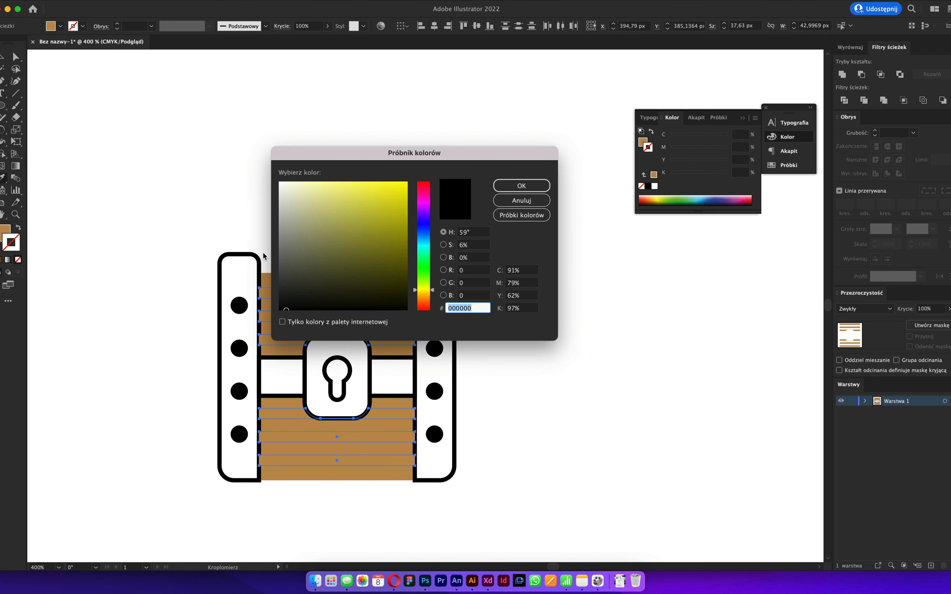
key("Escape")
double_click(4, 231)
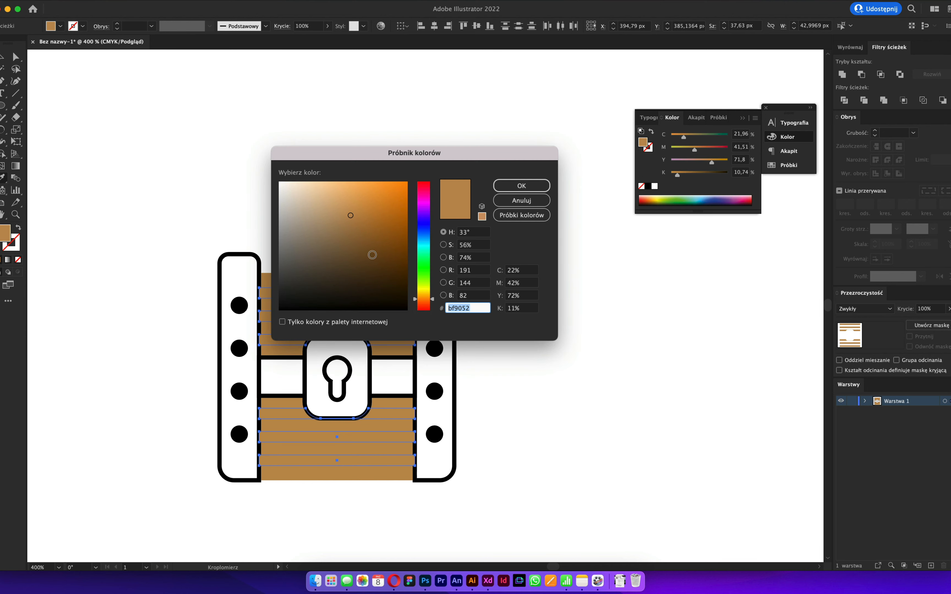
left_click(365, 240)
left_click(508, 187)
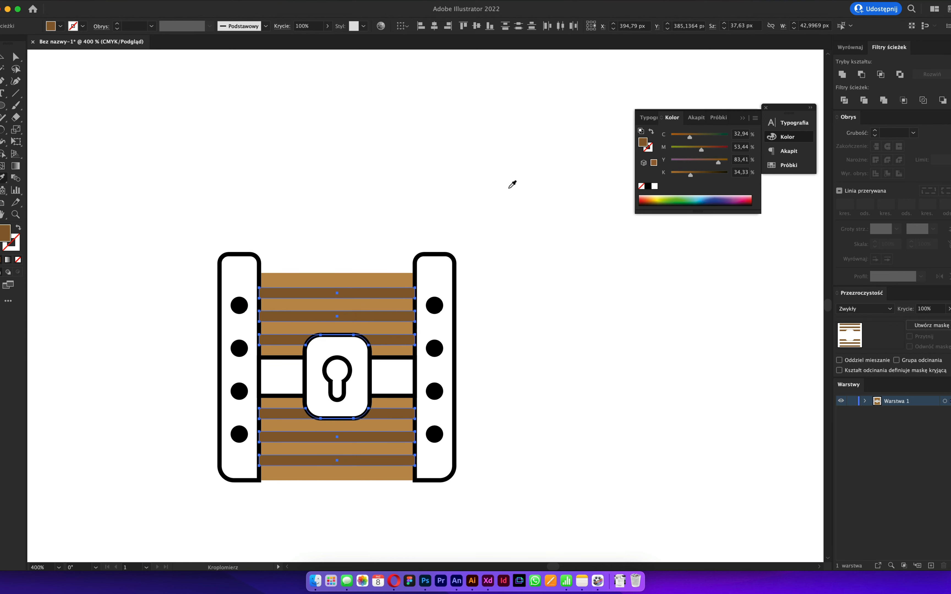
- Remove the outline from the central rounded lock block
scroll(255, 369, "up", 2)
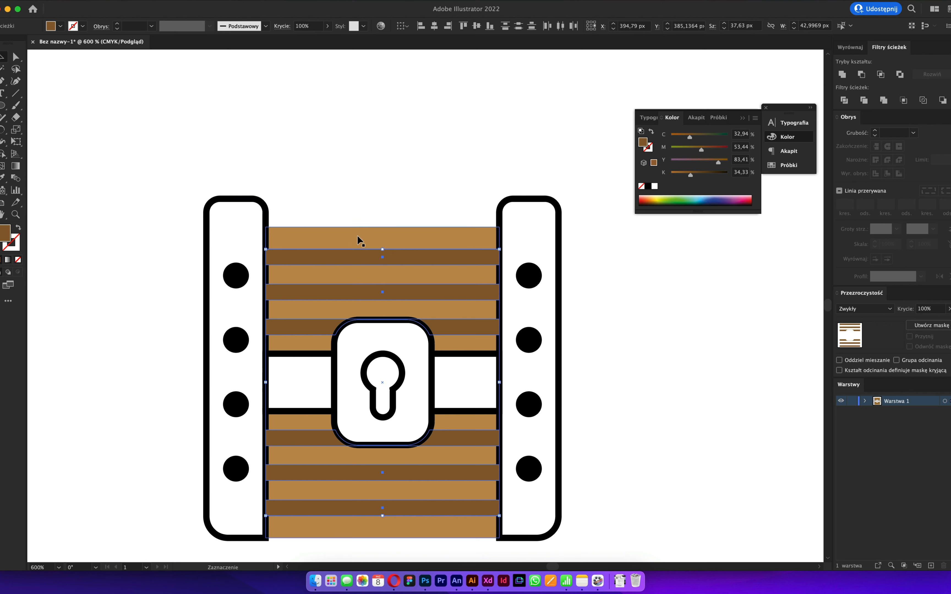
left_click(421, 200)
left_click(404, 323)
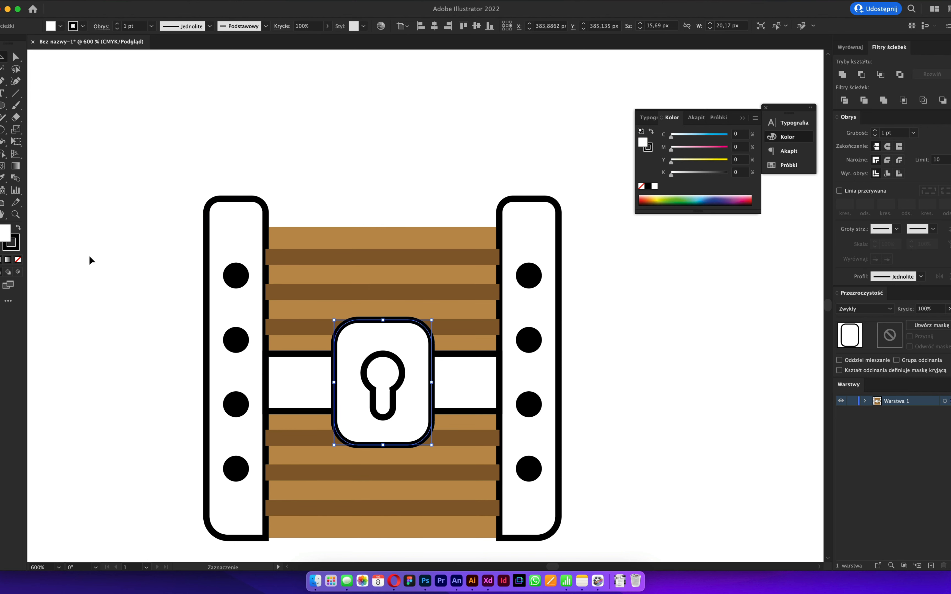
left_click(14, 247)
left_click(18, 259)
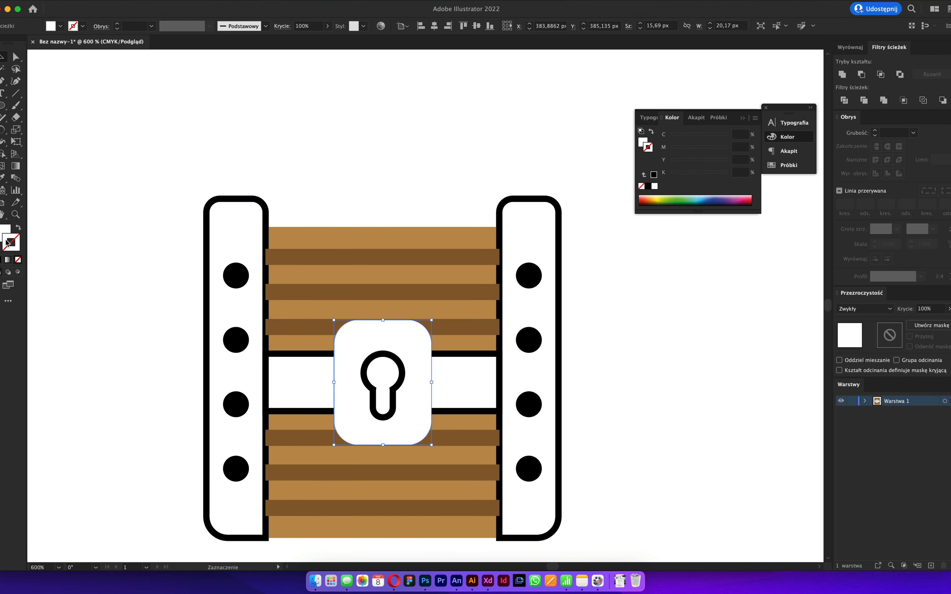
- Fill the central lock block with the yellow-orange colour ffbe06
double_click(4, 231)
left_click_drag(428, 301, 429, 299)
left_click_drag(401, 187, 405, 171)
left_click_drag(423, 300, 424, 298)
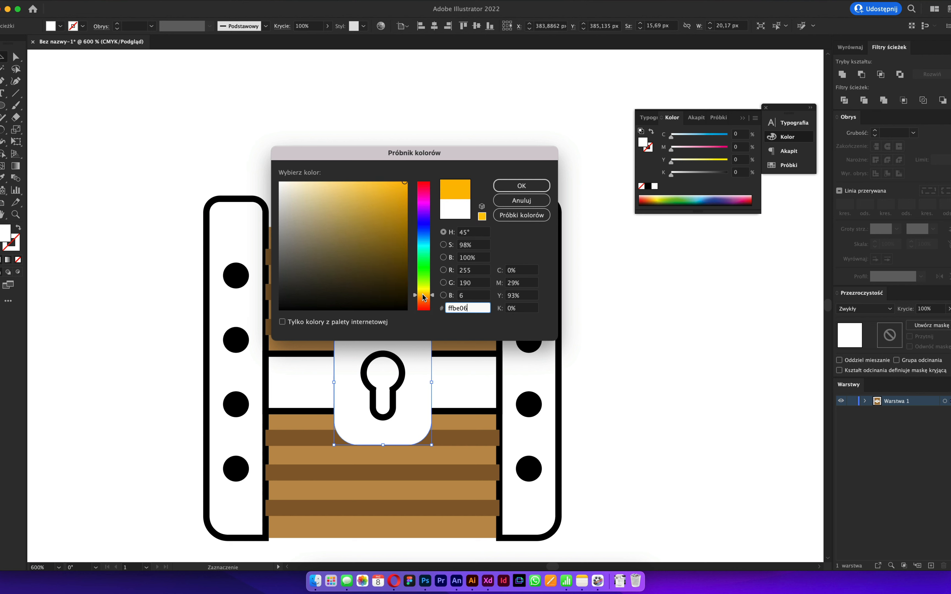
left_click(522, 185)
left_click(495, 159)
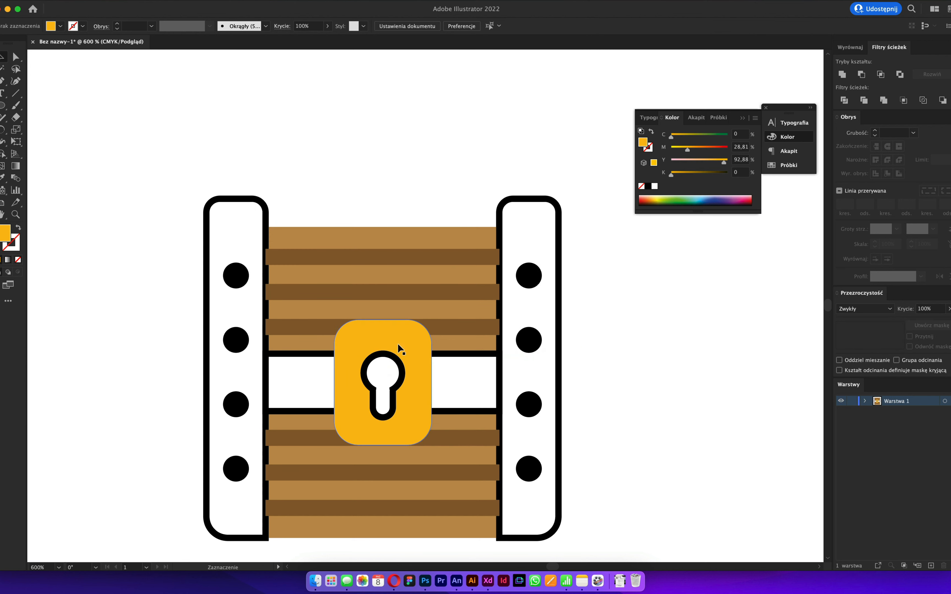
- Apply the lock block's outline-free fill to the keyhole with the Eyedropper and shift the keyhole's colour to orange f99512
left_click(391, 358)
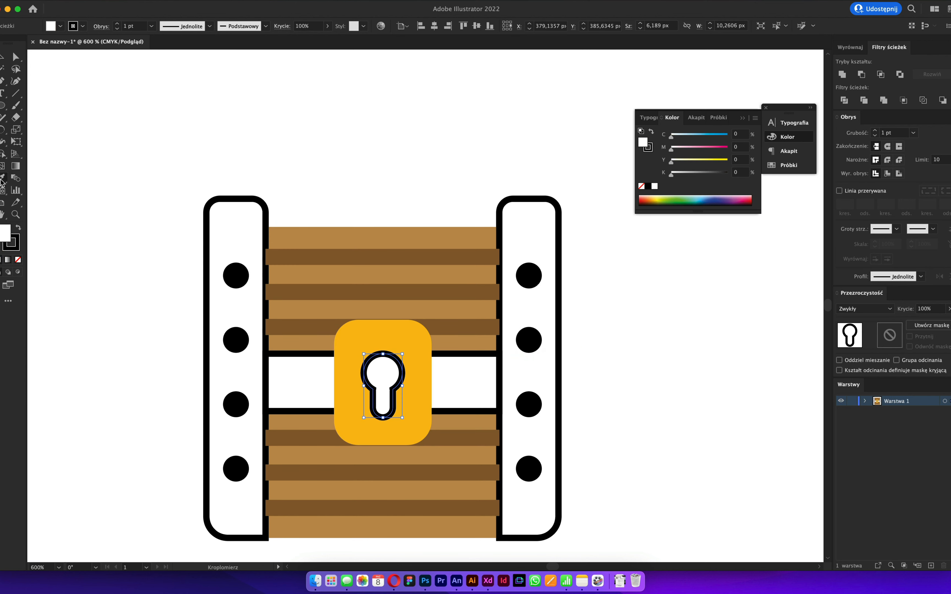
left_click(356, 338)
double_click(4, 238)
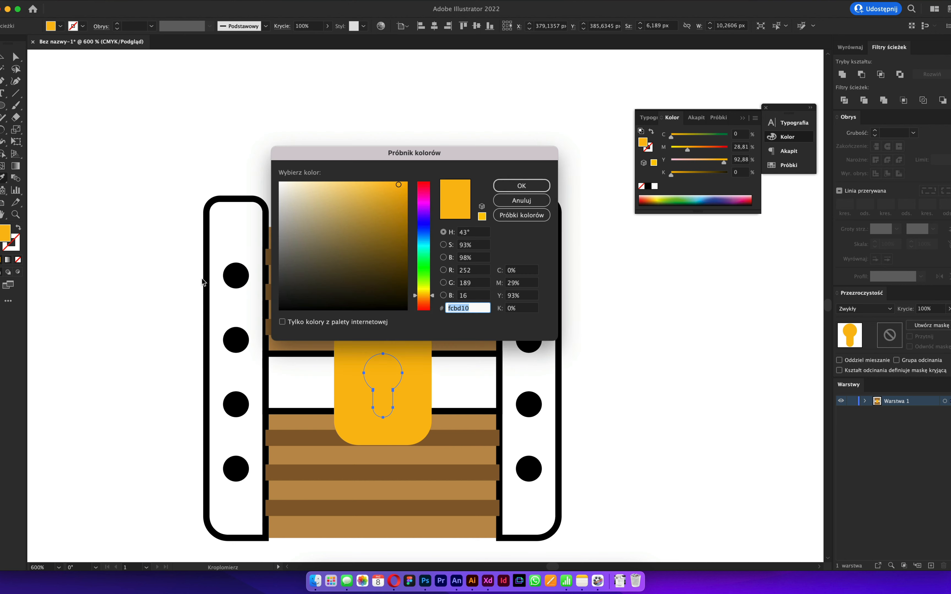
left_click(420, 299)
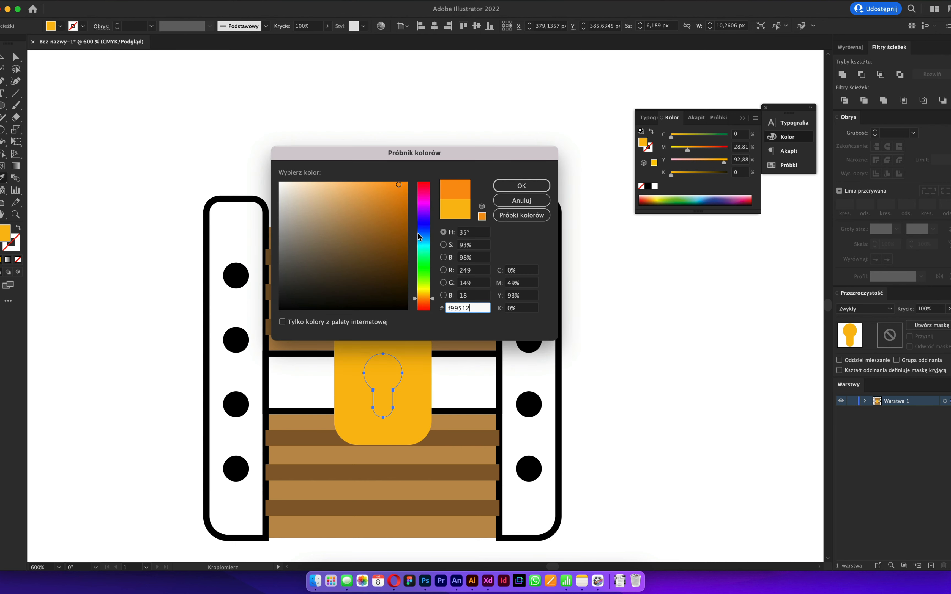
left_click(504, 186)
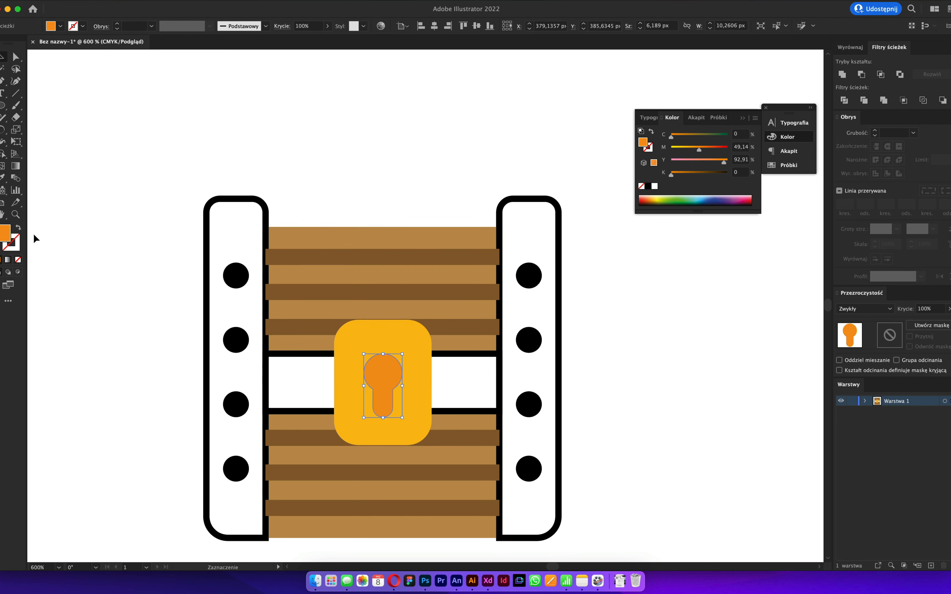
- Darken the keyhole's fill to an orange-brown of about C 16, M 60, Y 100, K 5
double_click(8, 236)
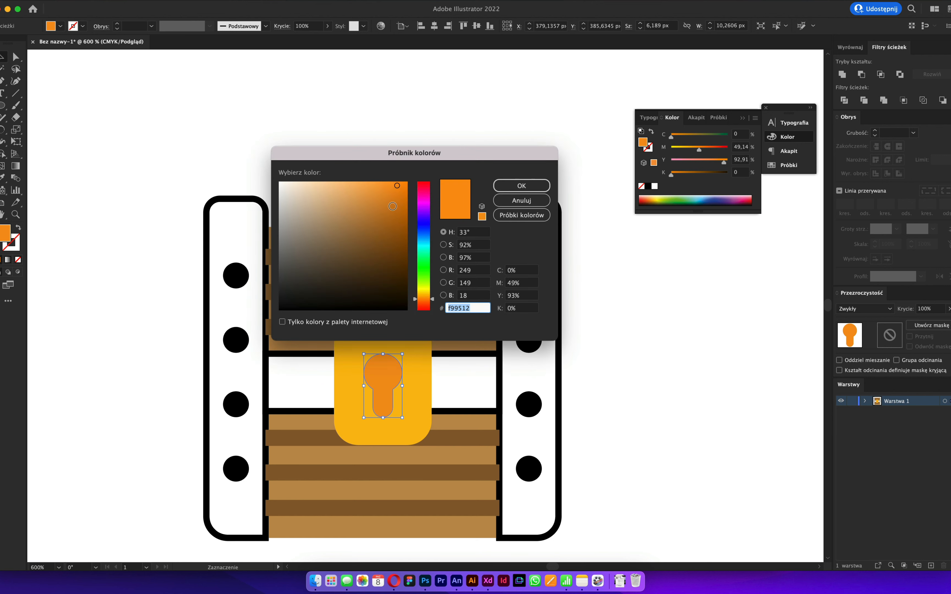
left_click(399, 204)
left_click(504, 185)
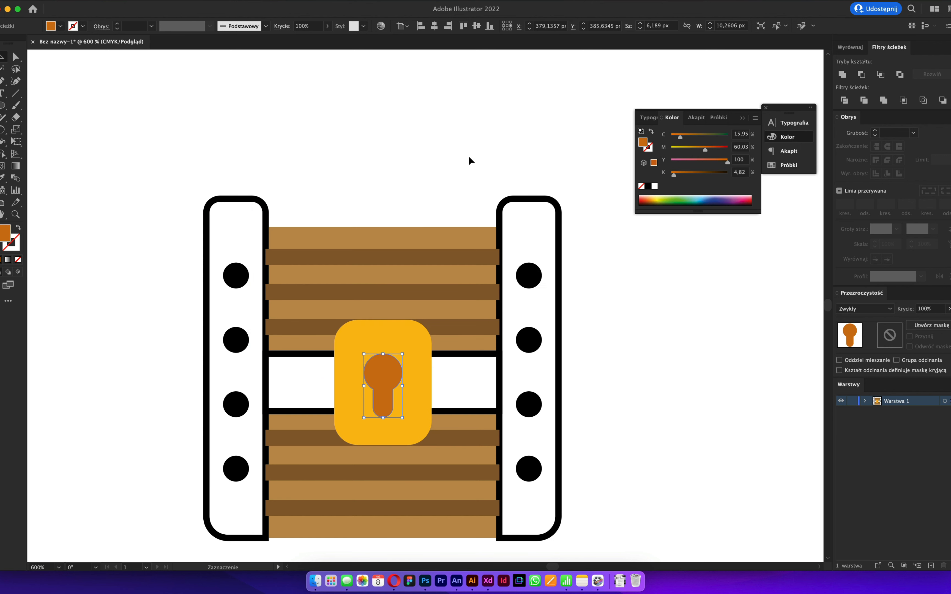
left_click(468, 155)
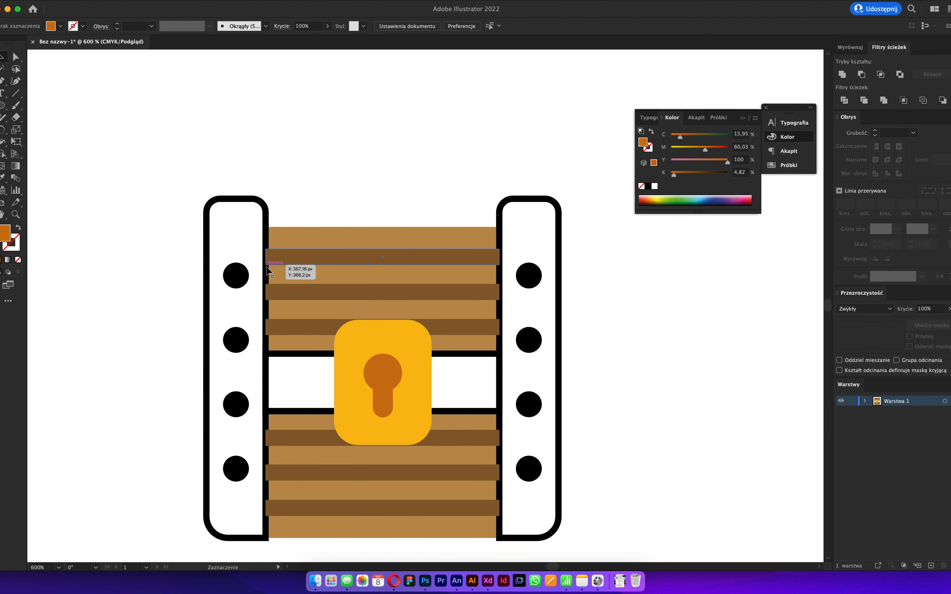
- Select all eight black rivets on both pillars and apply the keyhole's orange-brown fill to them with the Eyedropper
left_click(235, 275)
left_click(238, 342, "shift")
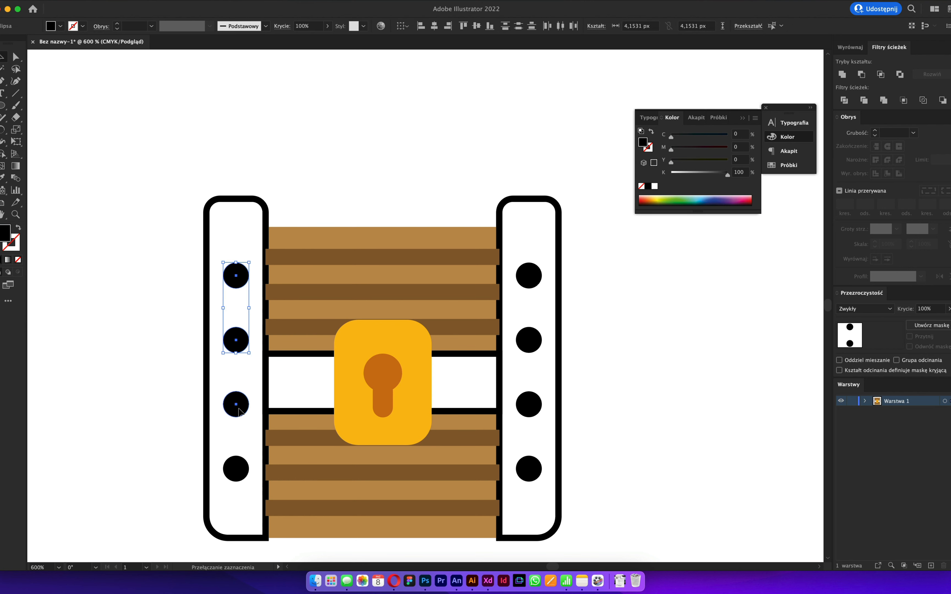
left_click(239, 409, "shift")
left_click(238, 466, "shift")
left_click(525, 472, "shift")
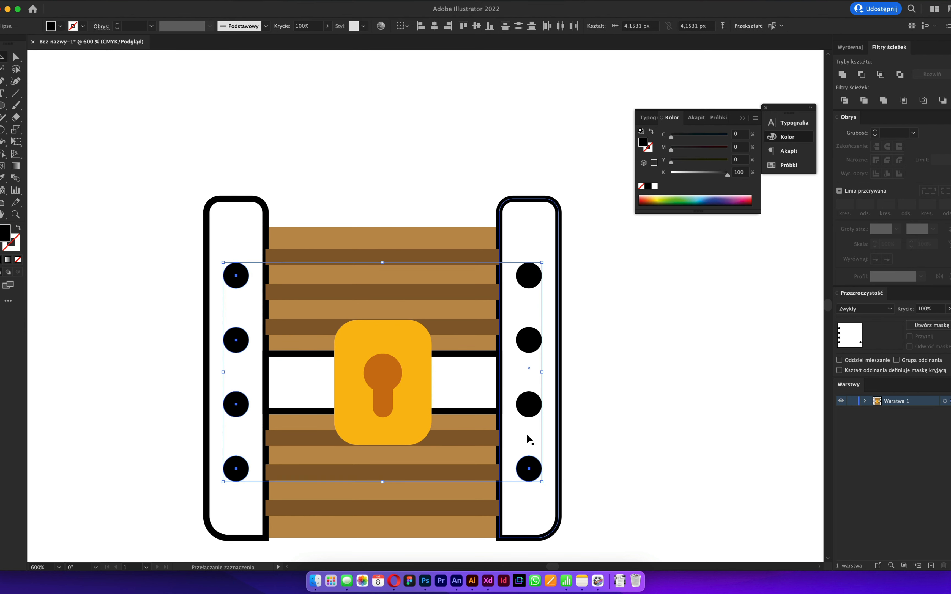
left_click(528, 407, "shift")
left_click(529, 341, "shift")
left_click(526, 273, "shift")
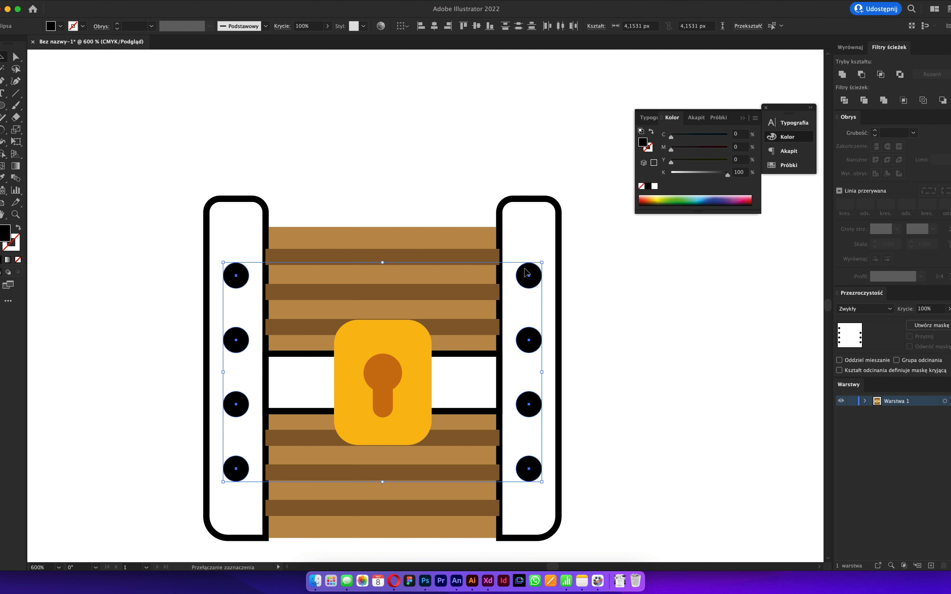
key("i")
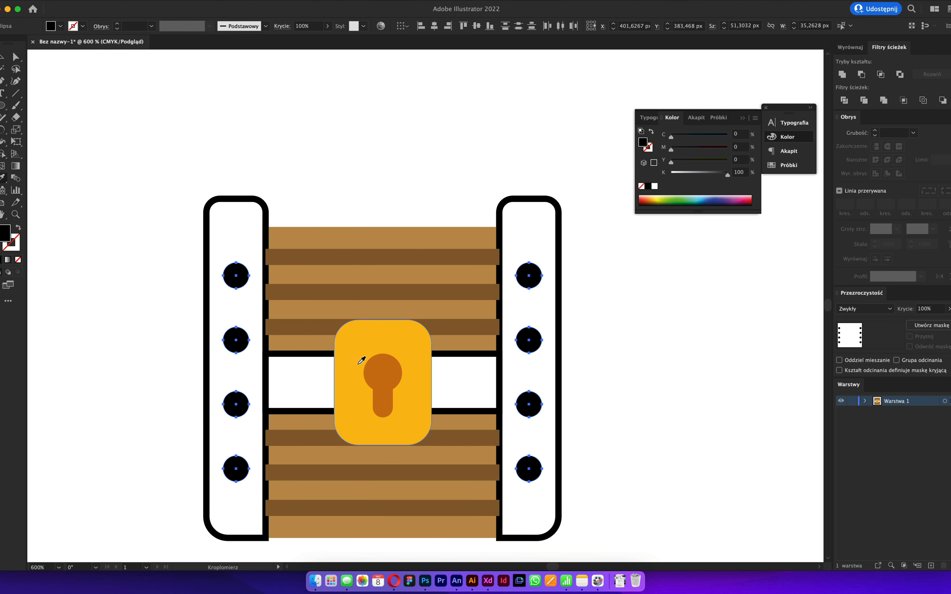
left_click(369, 365)
key("v")
left_click(141, 322)
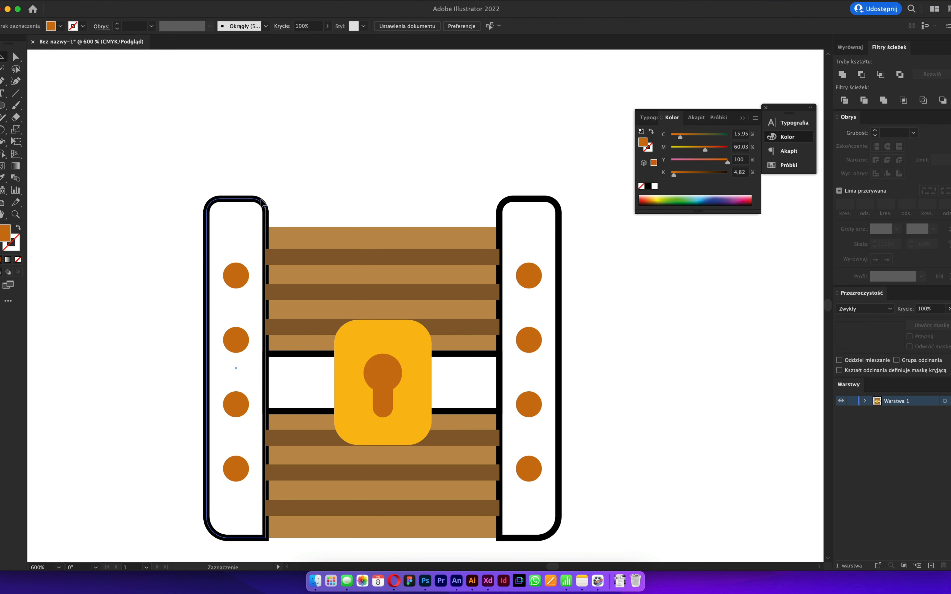
- Select both side pillars and apply the lock block's outline-free yellow-orange fill to them with the Eyedropper
left_click(261, 201)
left_click(522, 206, "shift")
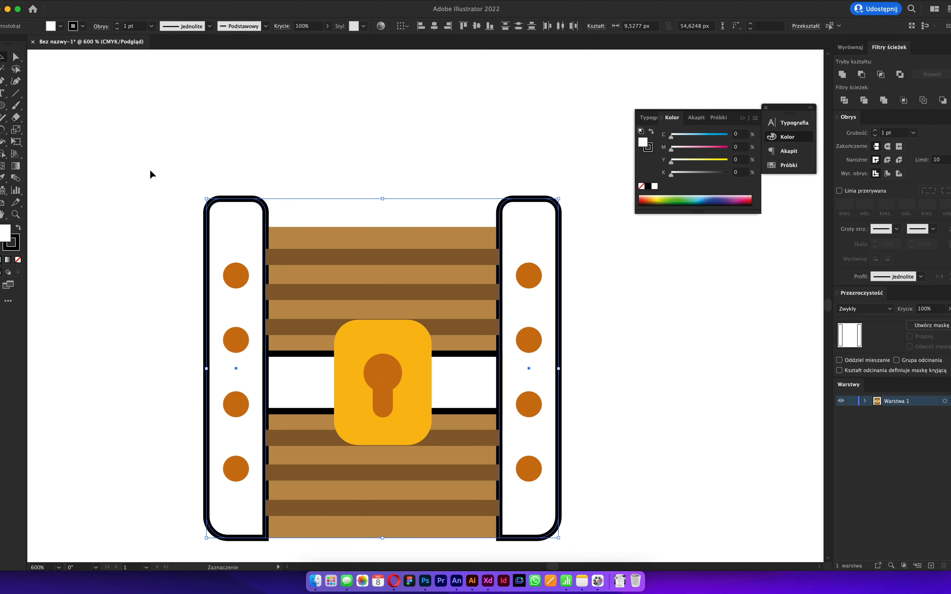
left_click(5, 182)
left_click(397, 344)
key("v")
left_click(348, 194)
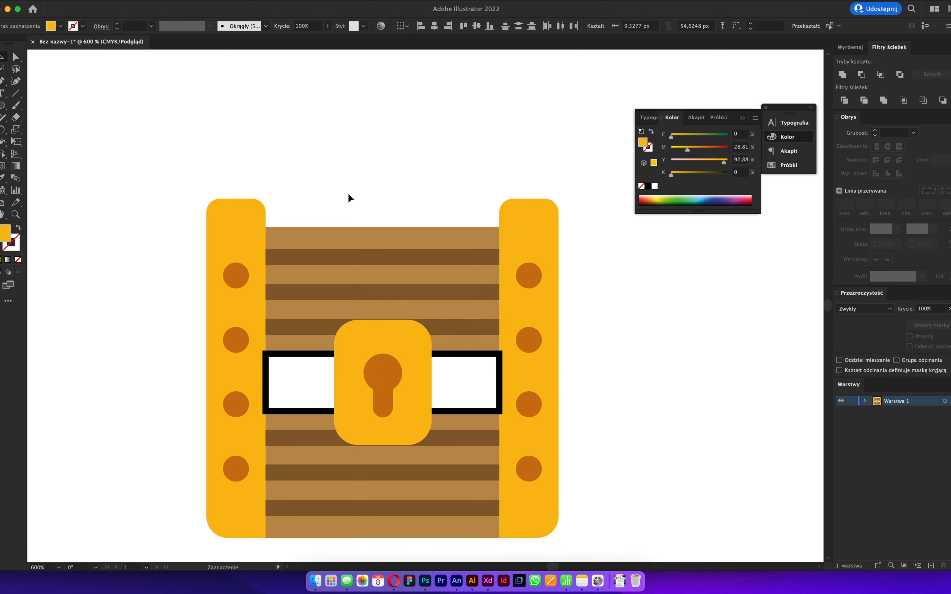
- Apply the rivets' outline-free orange-brown fill to the white central band behind the lock with the Eyedropper
left_click(302, 359)
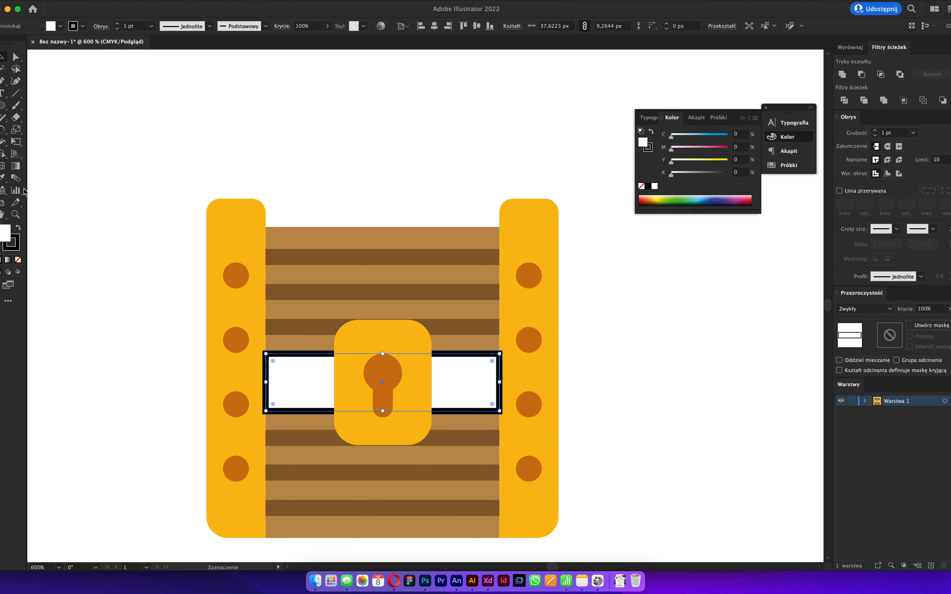
left_click(3, 179)
left_click(235, 274)
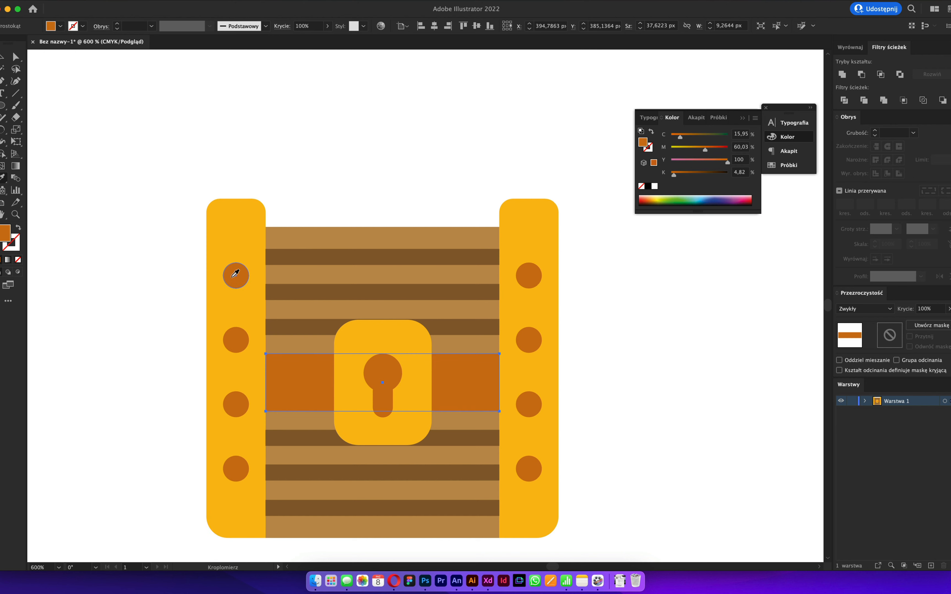
left_click(151, 328, "super")
key("super+minus")
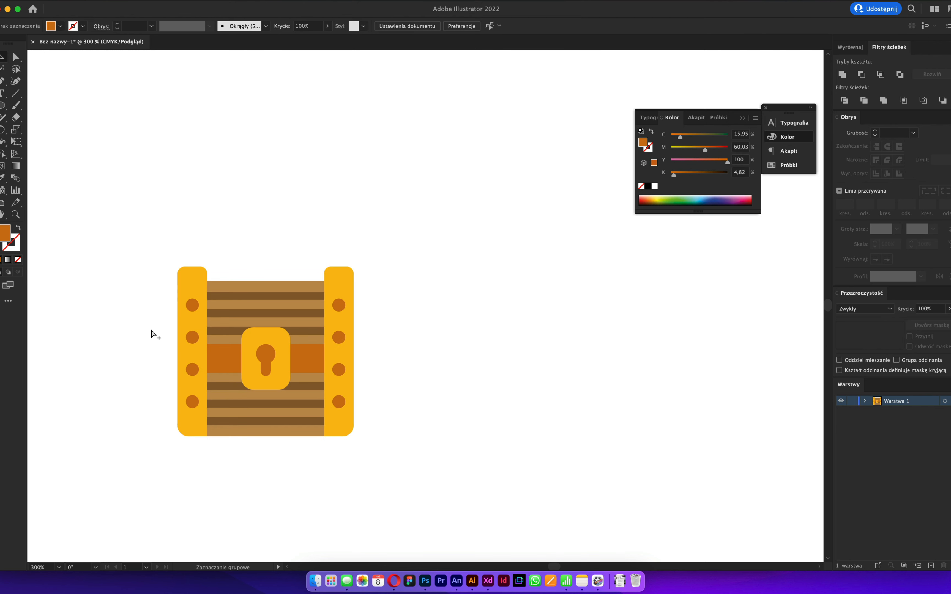
- Select the six dark brown horizontal bars and delete them from the chest body
scroll(150, 404, "up", 4)
left_click(346, 222)
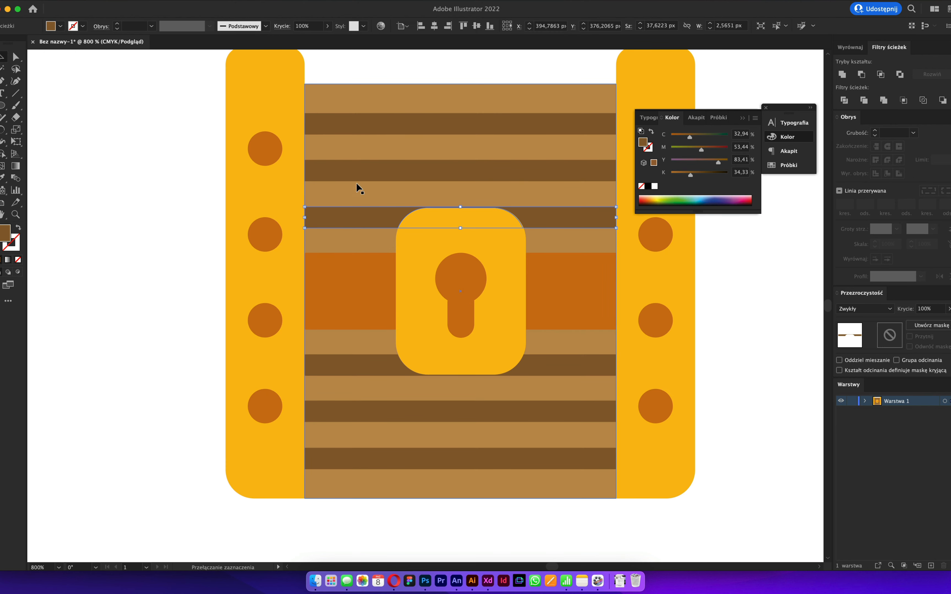
left_click(371, 111)
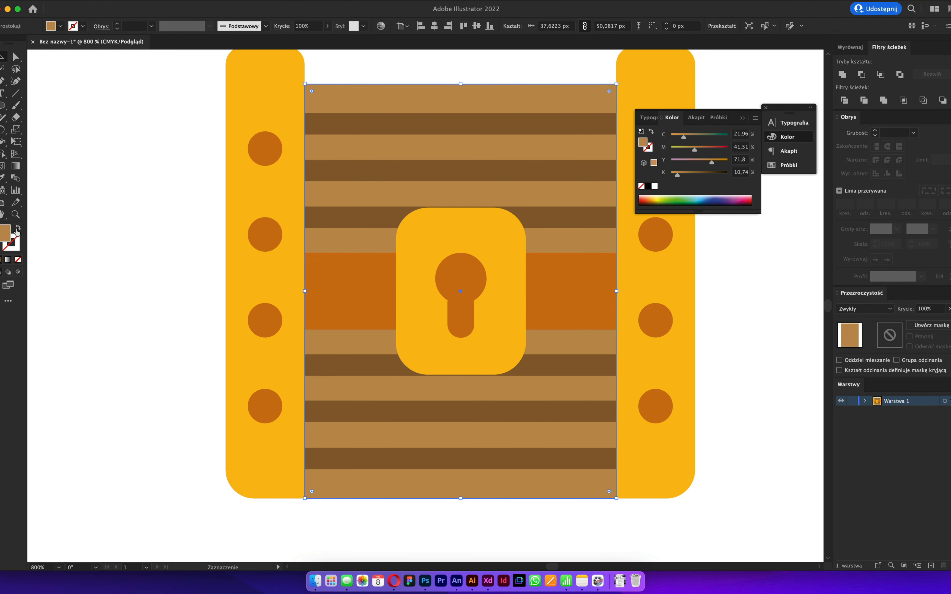
left_click(336, 123)
left_click(340, 173, "shift")
left_click(340, 224, "shift")
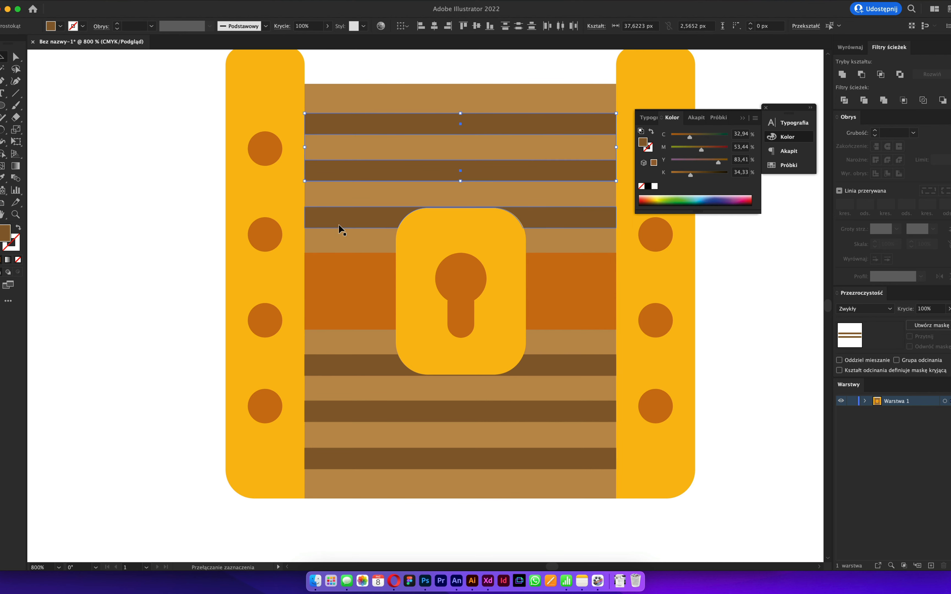
left_click(365, 367, "shift")
left_click(376, 412, "shift")
left_click(393, 462, "shift")
key("Delete")
key("v")
- Apply the pillar's yellow-orange fill to the central band with the Eyedropper
left_click(350, 314)
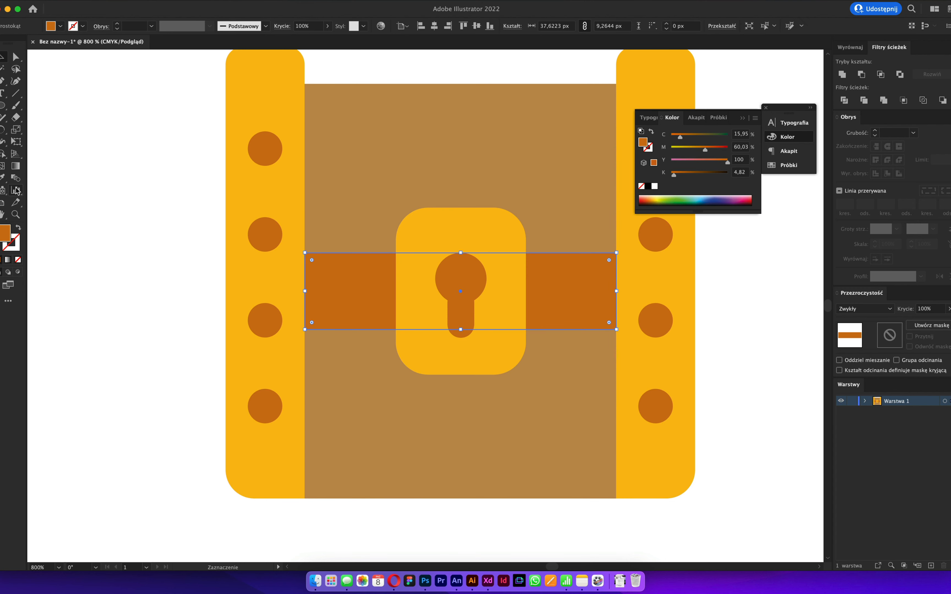
key("i")
left_click(275, 263)
- Undo the removal of the six dark brown horizontal bars
key("super+z")
key("super+z")
key("super+z")
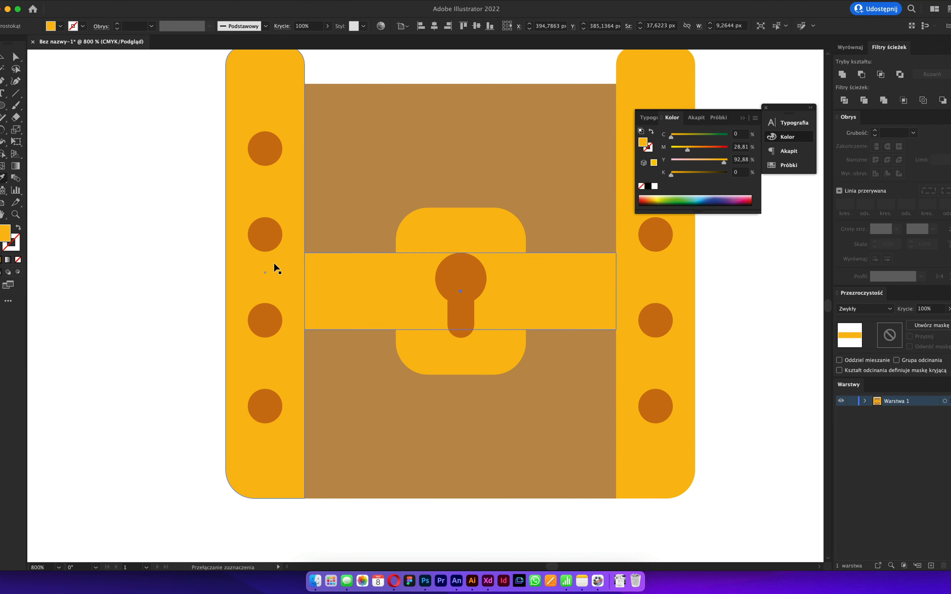
- Lighten the six horizontal bars' fill to the tan colour d6ac7f
double_click(6, 234)
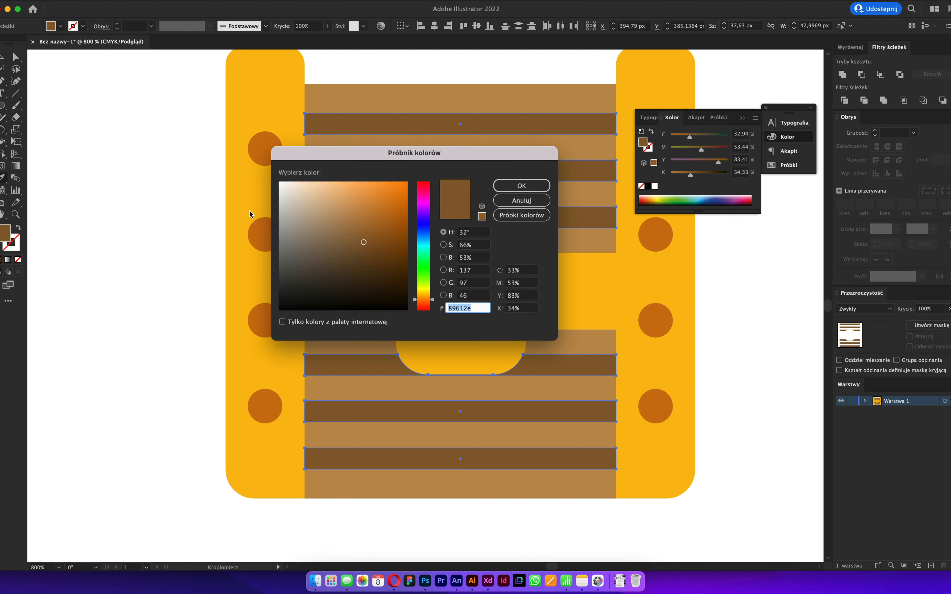
left_click_drag(322, 203, 331, 201)
left_click(521, 186)
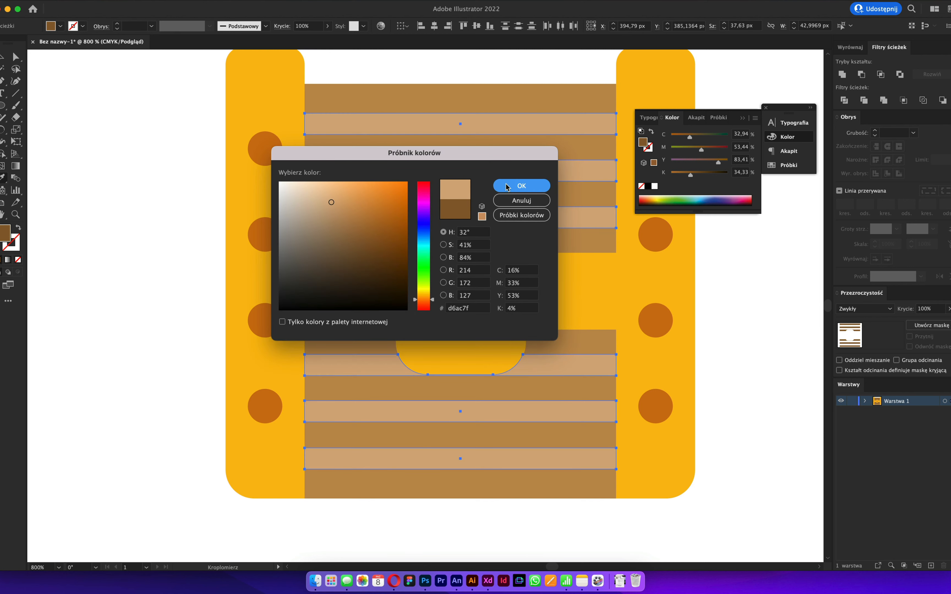
key("v")
- Apply the bars' tan fill to the large rectangle behind them with the Eyedropper and change it to reddish brown 965757
left_click(476, 108)
left_click(2, 178)
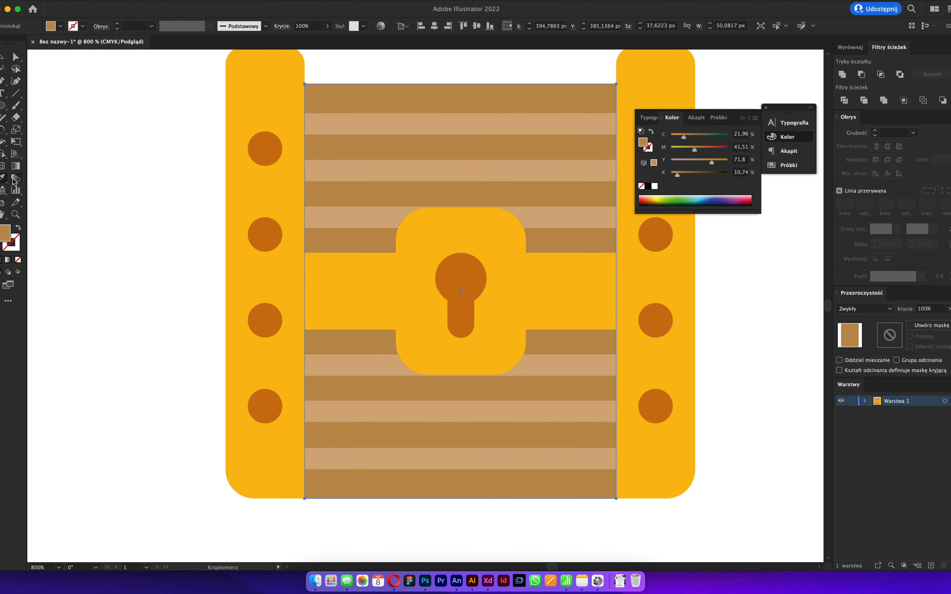
left_click(322, 116)
double_click(6, 236)
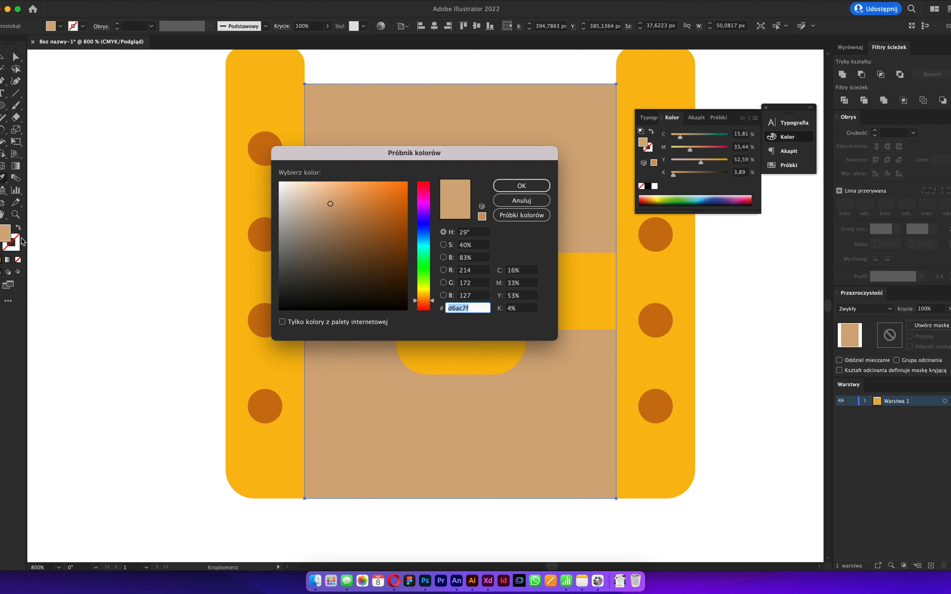
left_click_drag(429, 191, 428, 182)
left_click_drag(343, 208, 332, 228)
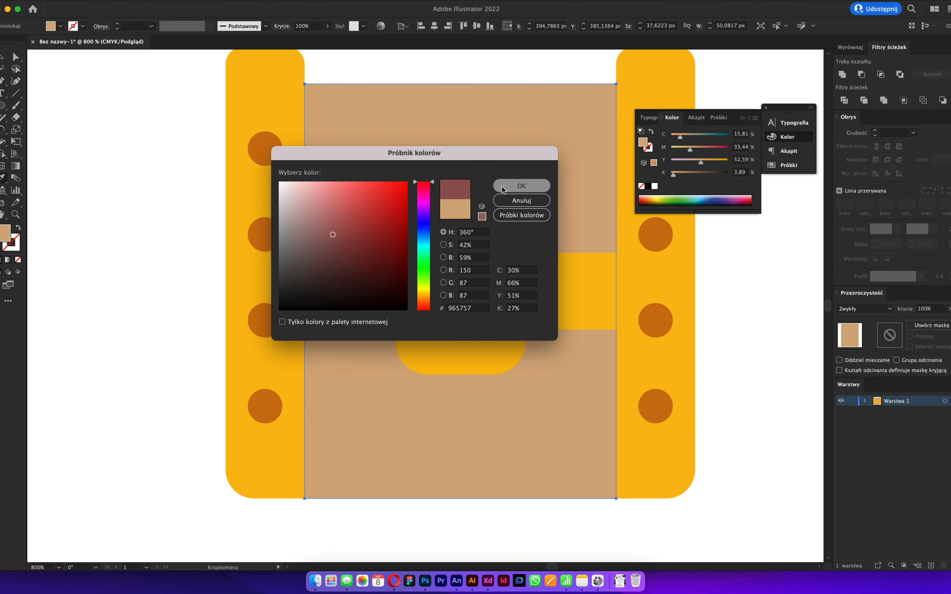
left_click(503, 186)
- Select the six tan horizontal bars and apply the large rectangle's reddish-brown fill to them with the Eyedropper
left_click(475, 132, "super")
left_click(467, 165, "shift+super")
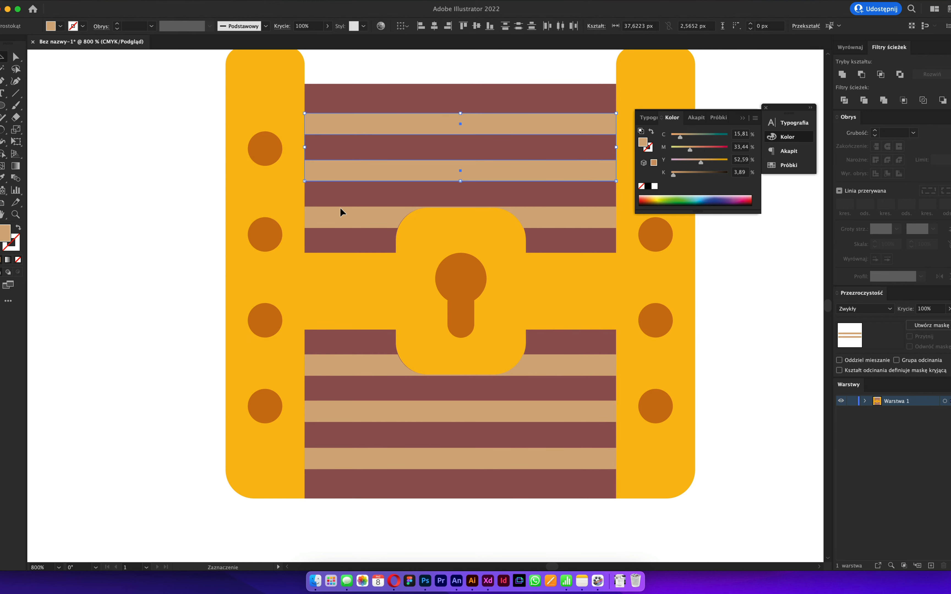
left_click(340, 212, "shift+super")
left_click(347, 367, "shift+super")
left_click(358, 410, "shift+super")
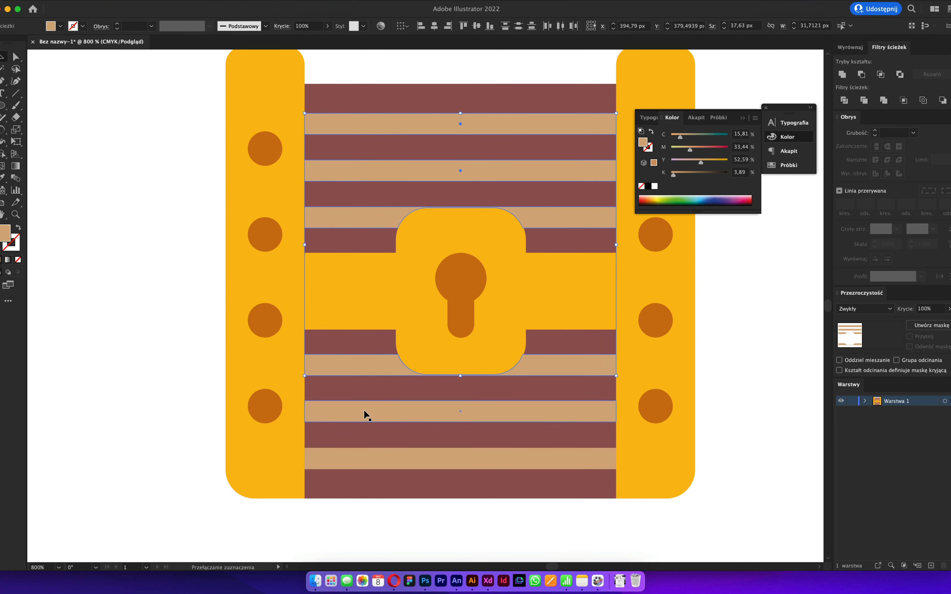
left_click(359, 457, "shift+super")
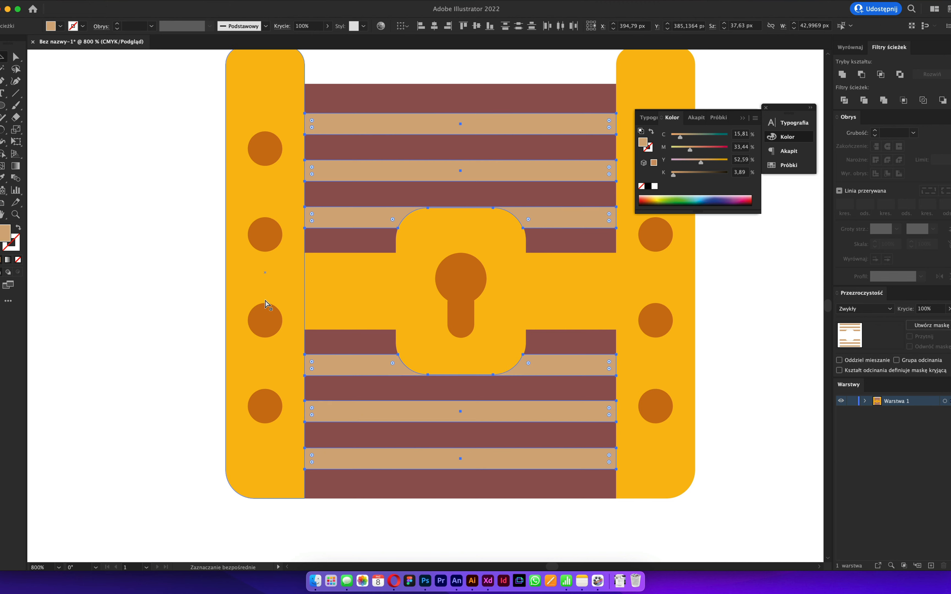
key("Delete")
key("super+z")
key("i")
left_click(333, 87)
- Darken the six horizontal bars' fill to a reddish brown of about C 35, M 72, Y 56, K 44
double_click(5, 235)
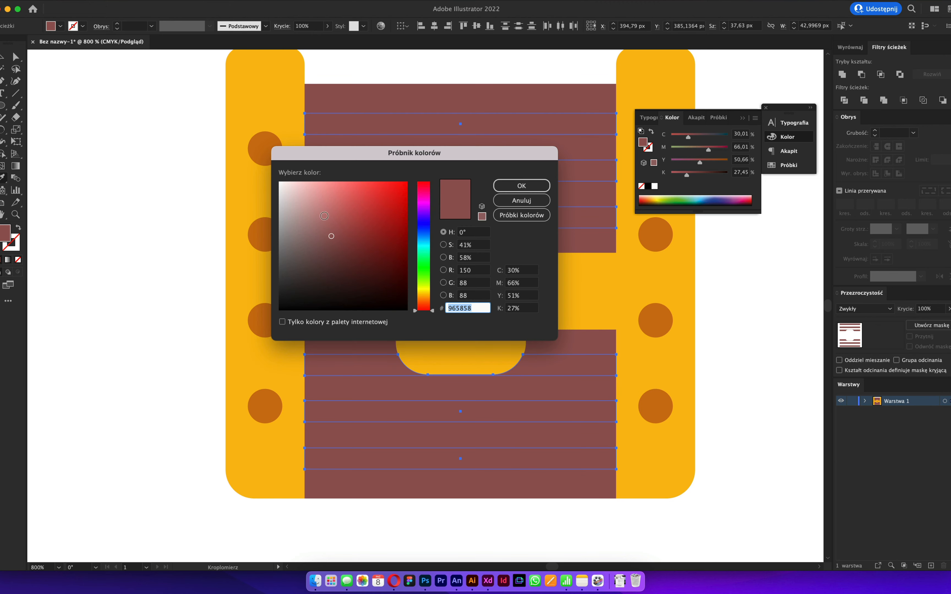
type("774040")
left_click(509, 182)
key("v")
left_click(213, 182)
- Select the yellow-orange central band and bring it in front of the lock and all other shapes
scroll(213, 182, "down", 2)
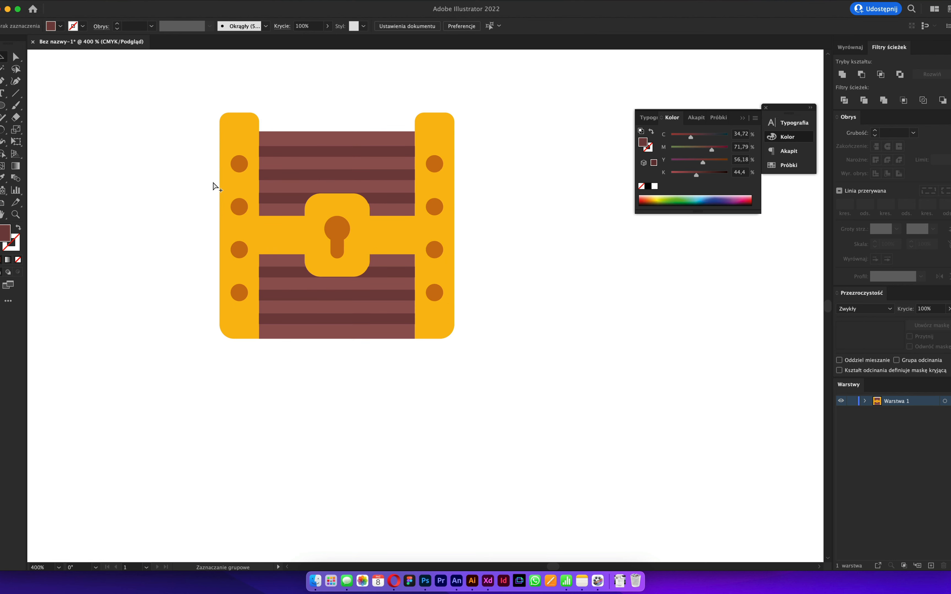
scroll(216, 186, "down", 3)
scroll(216, 186, "up", 3)
left_click(251, 181)
key("a")
left_click(388, 242)
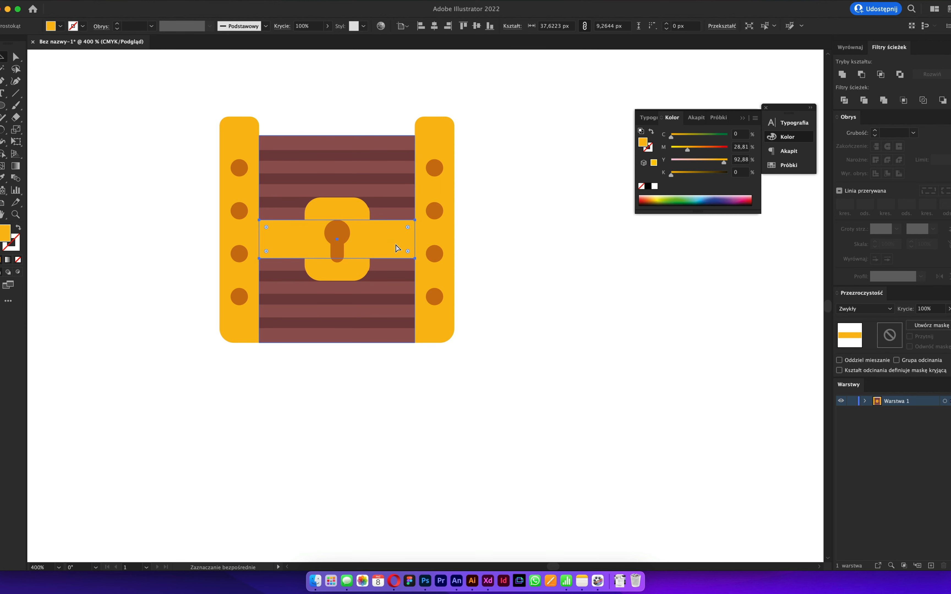
key("super+shift+bracketright")
key("v")
- Draw a rectangle about 19 px wide across the lock area and intersect it with the front copy of the central band
scroll(349, 243, "up", 3)
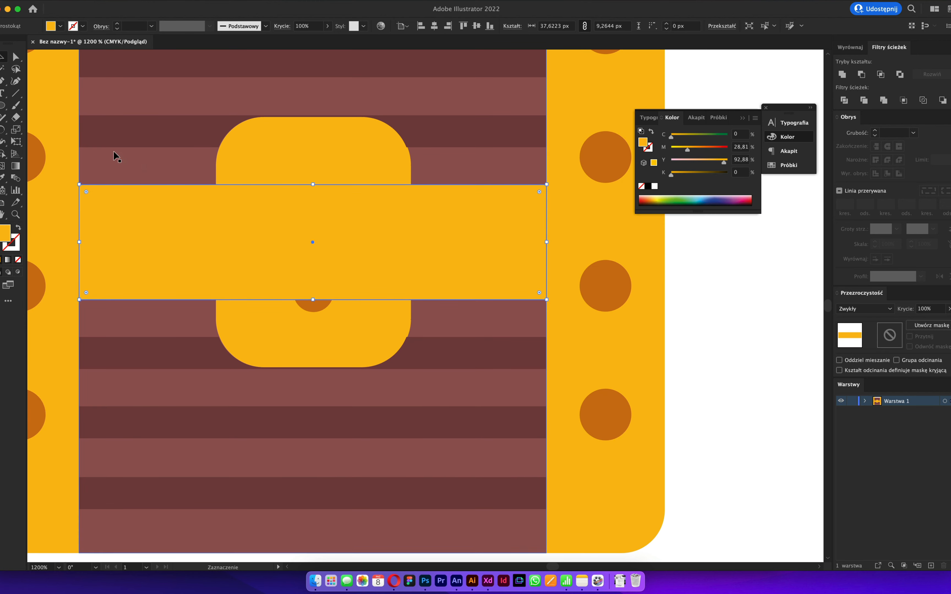
left_click_drag(8, 107, 43, 105)
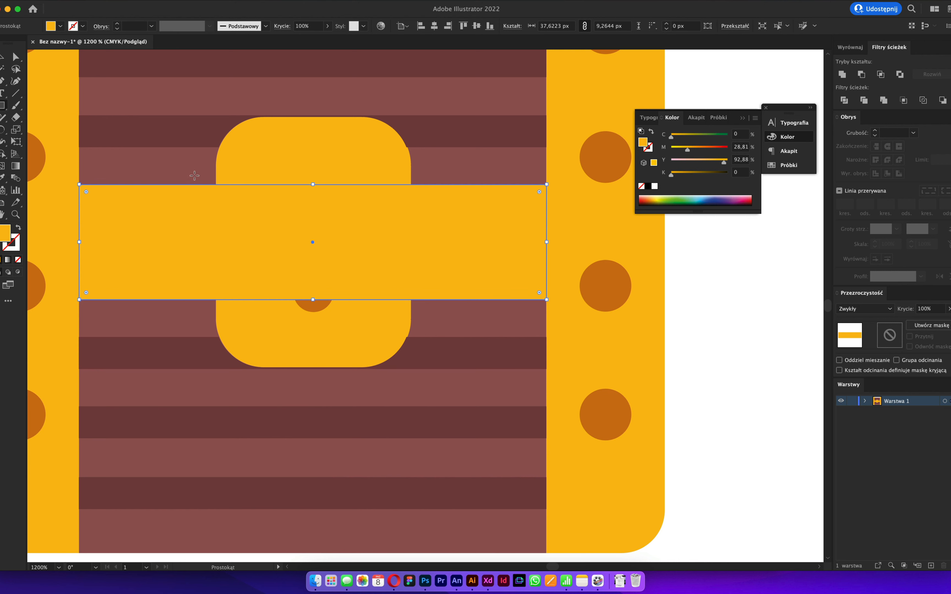
left_click_drag(195, 171, 431, 320)
key("v")
left_click(462, 259, "shift")
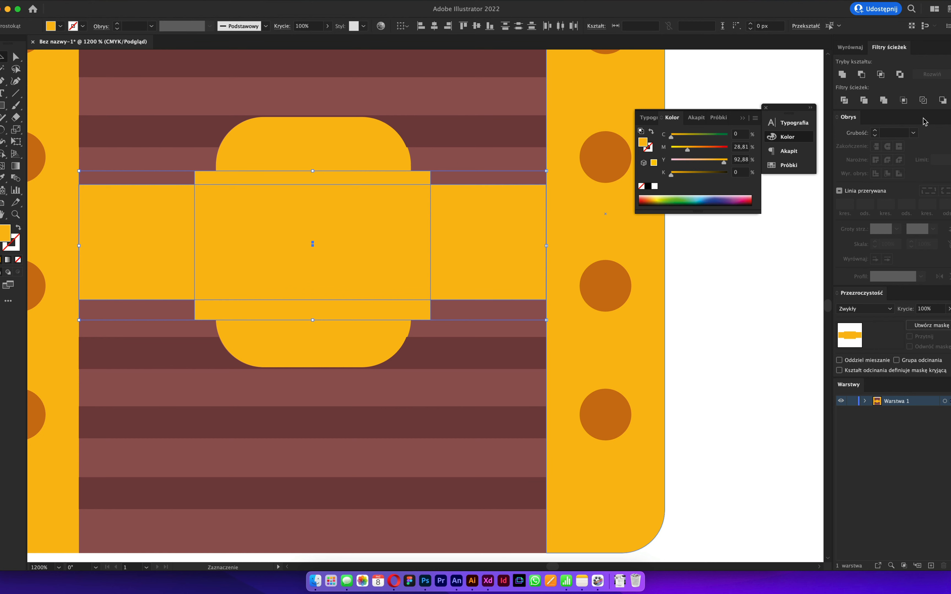
left_click(879, 75)
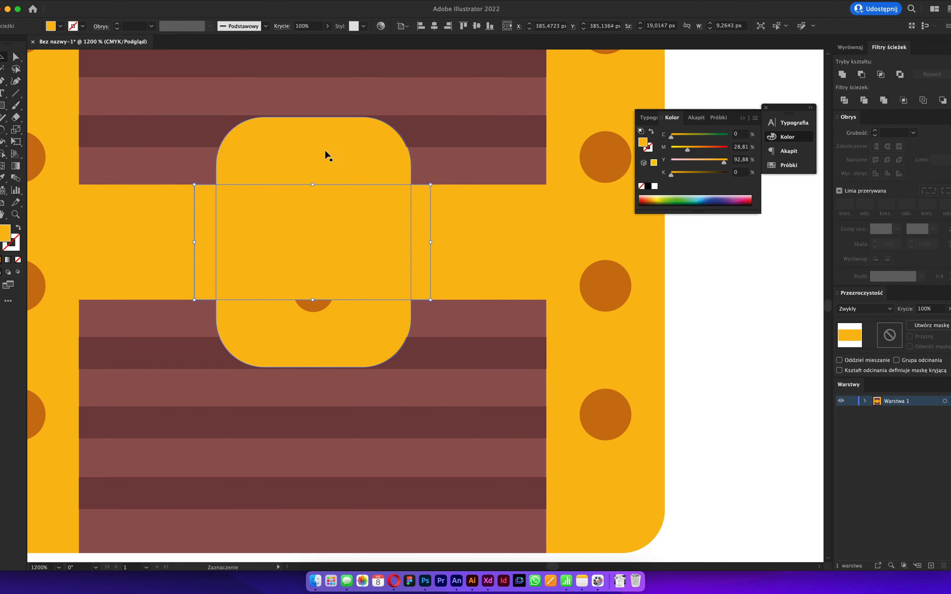
- Apply the keyhole's orange-brown fill to the intersected piece with the Eyedropper and bring the lock plate and keyhole to the front
left_click(309, 304)
key("v")
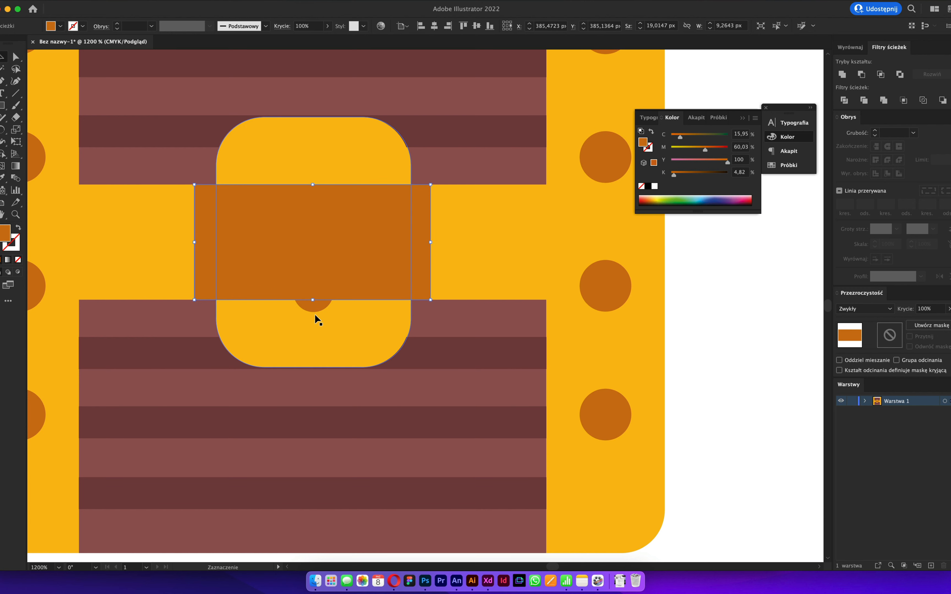
left_click(314, 311)
left_click(331, 327, "shift")
key("super+shift+bracketright")
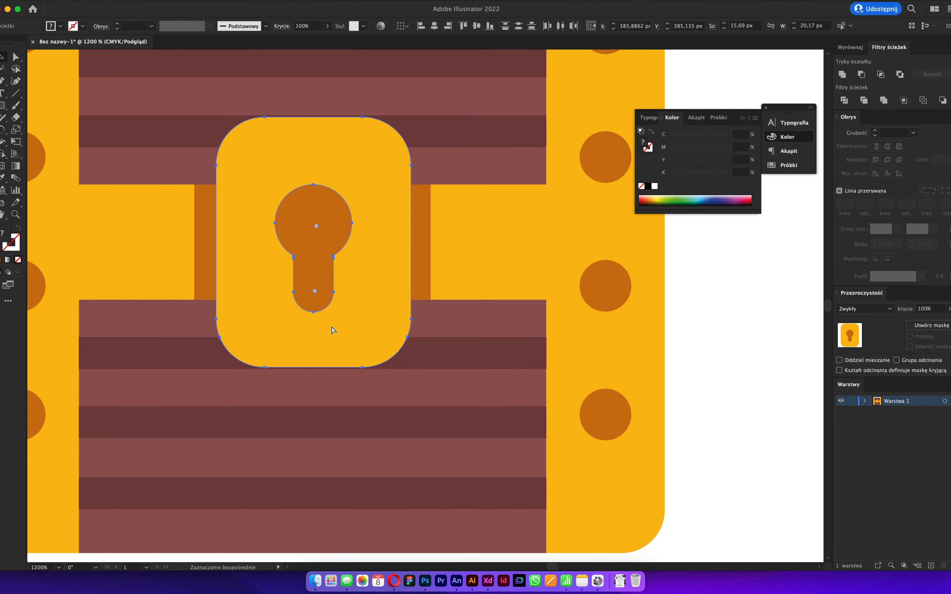
- Set the opacity of the orange-brown shadow piece behind the lock to 50%
scroll(331, 327, "down", 3)
scroll(356, 304, "up", 3)
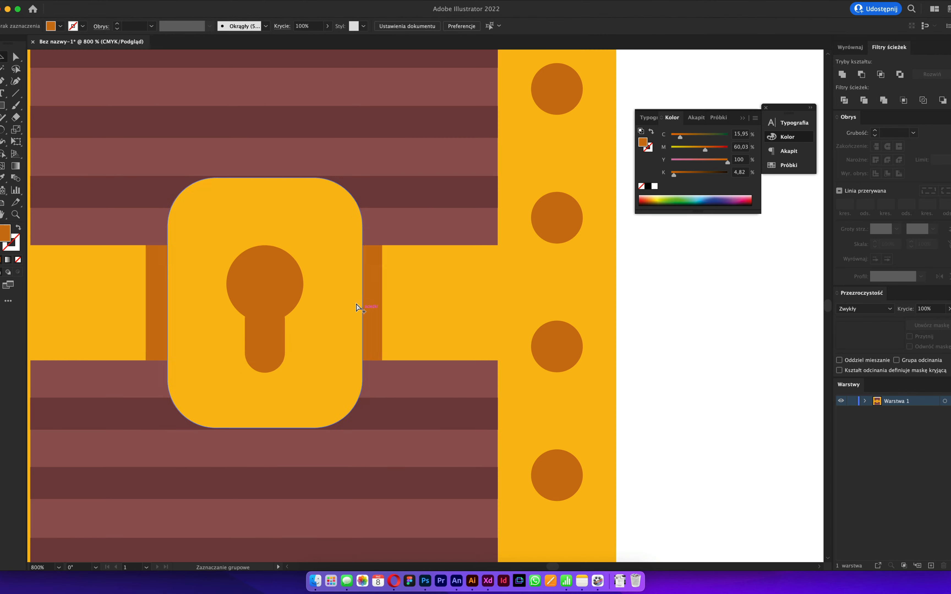
left_click(370, 284)
left_click(917, 306)
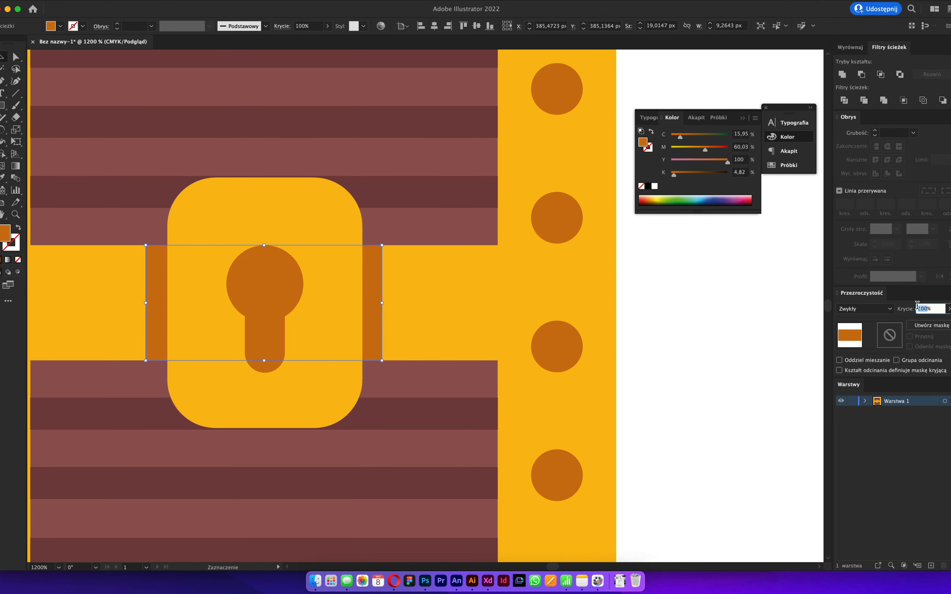
type("50")
left_click(704, 326)
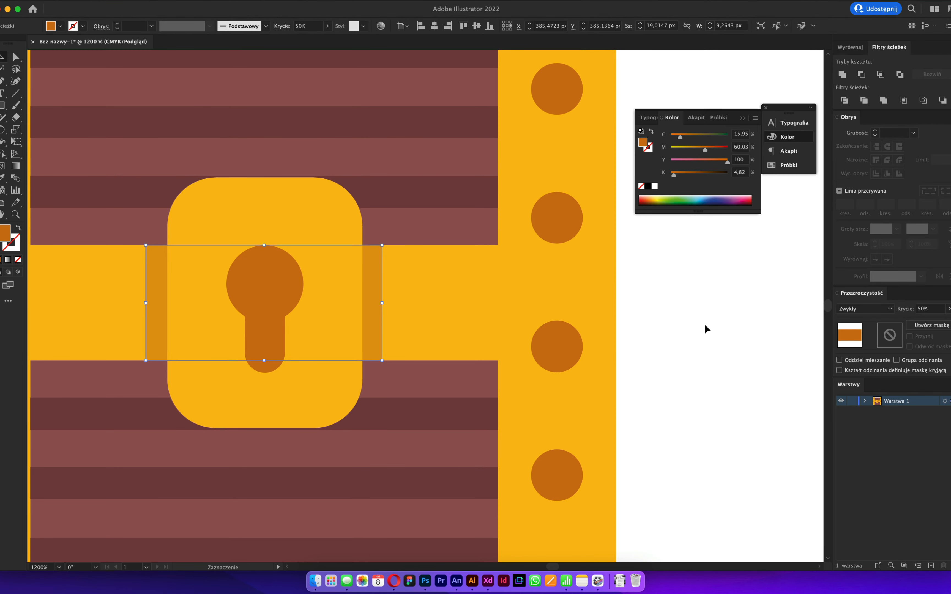
- Cut a thin crescent along the lock plate's upper edge by subtracting a copy shifted about 1.4 px down, and select the crescent
key("super+minus")
left_click(359, 241)
left_click(352, 245)
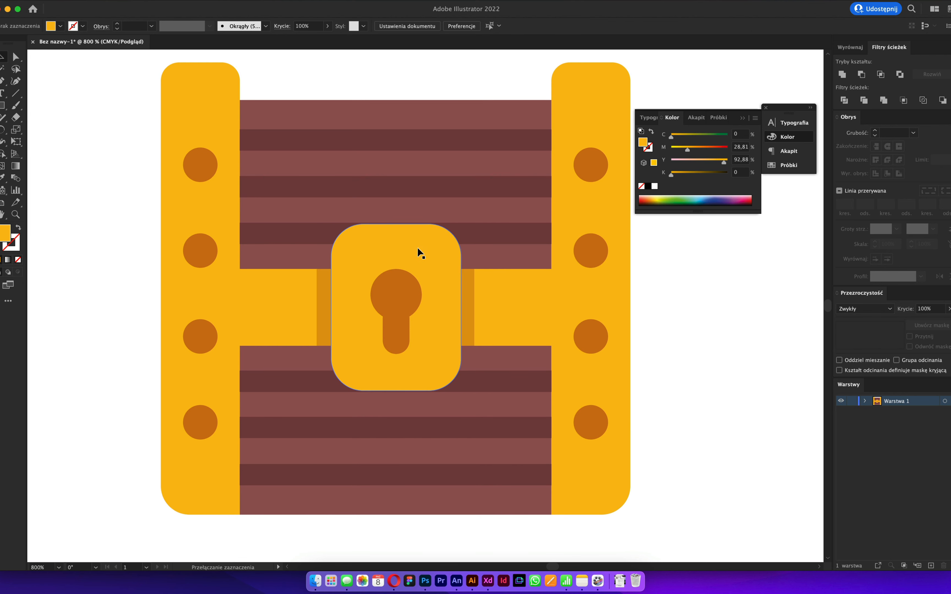
left_click(427, 242)
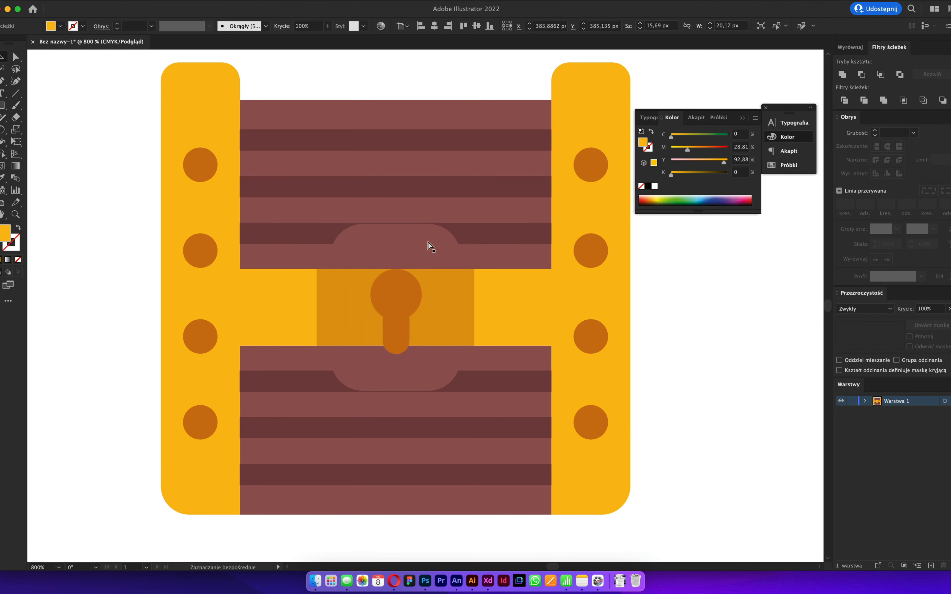
left_click_drag(427, 243, 432, 252)
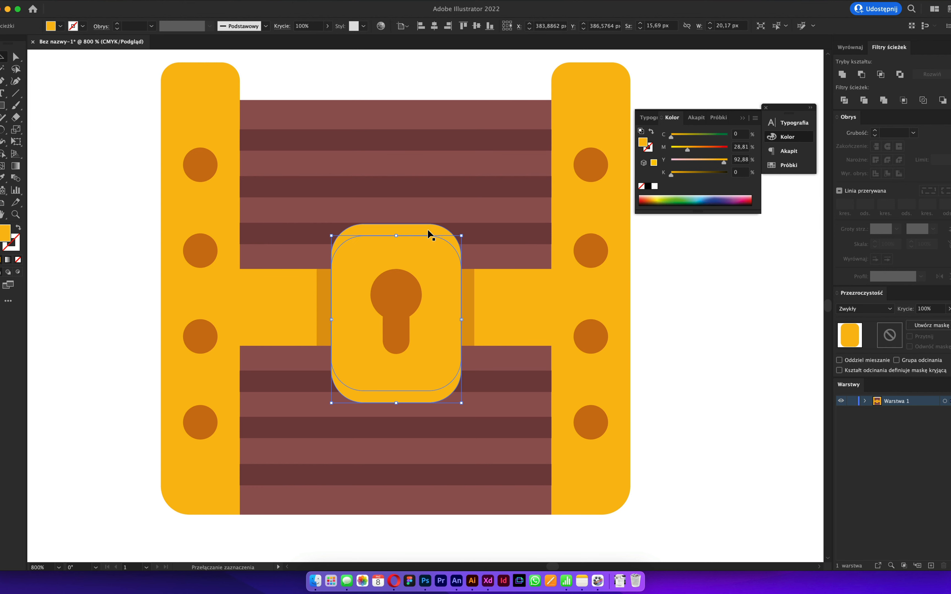
left_click(427, 239, "shift")
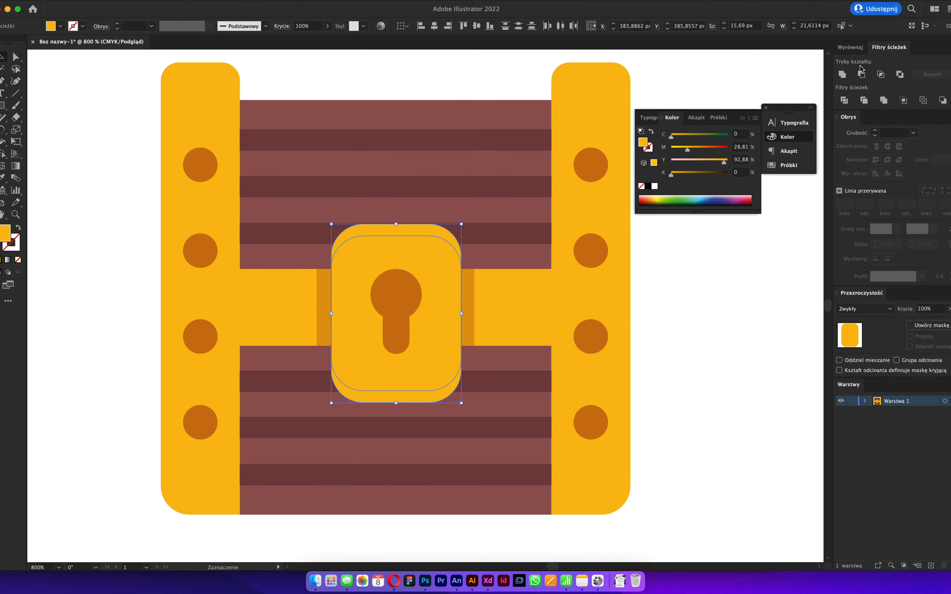
left_click(860, 76)
key("super+z")
key("super+z")
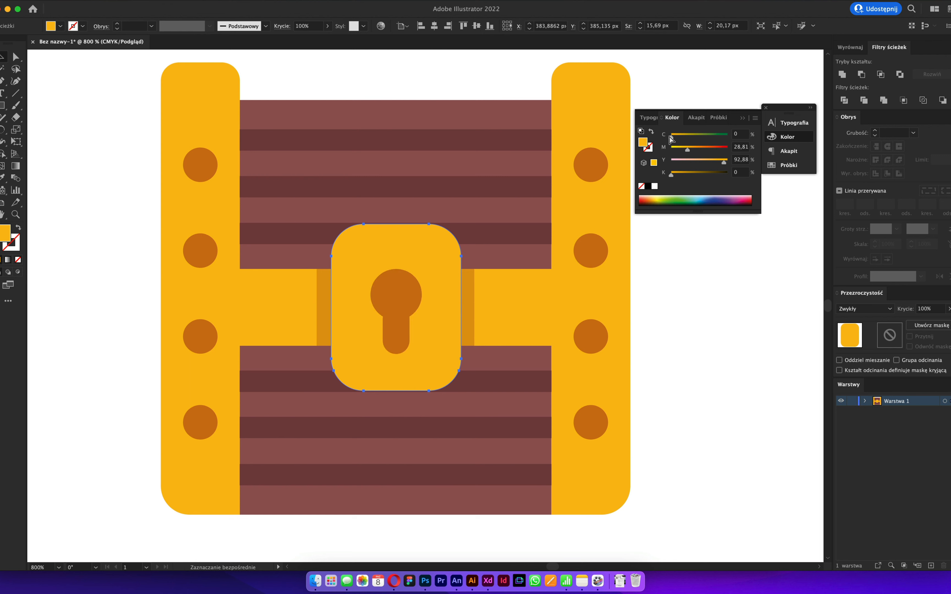
key("v")
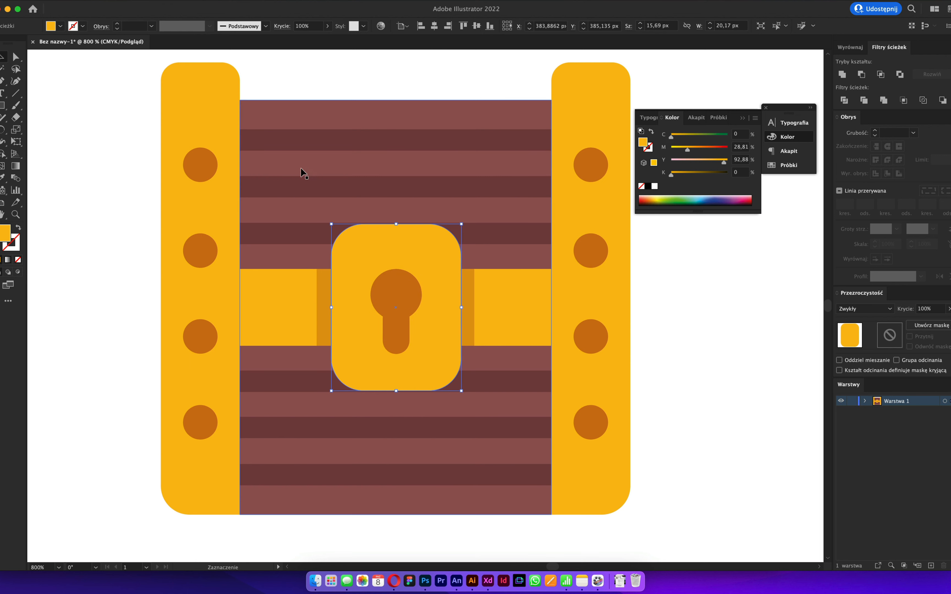
left_click(427, 237)
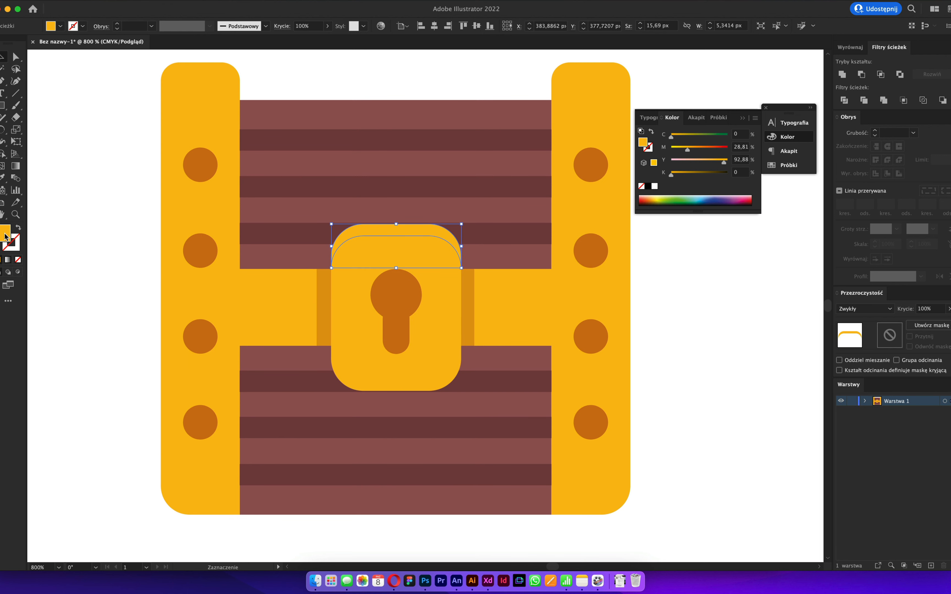
- Fill the crescent on the lock's upper edge with pale cream ffeec5
double_click(5, 236)
left_click(303, 183)
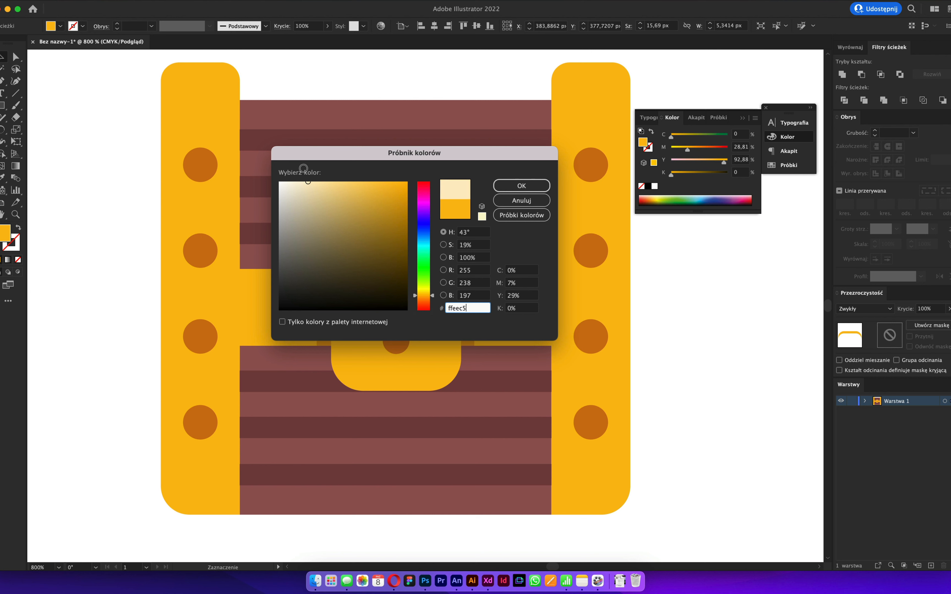
left_click(521, 185)
left_click(87, 214)
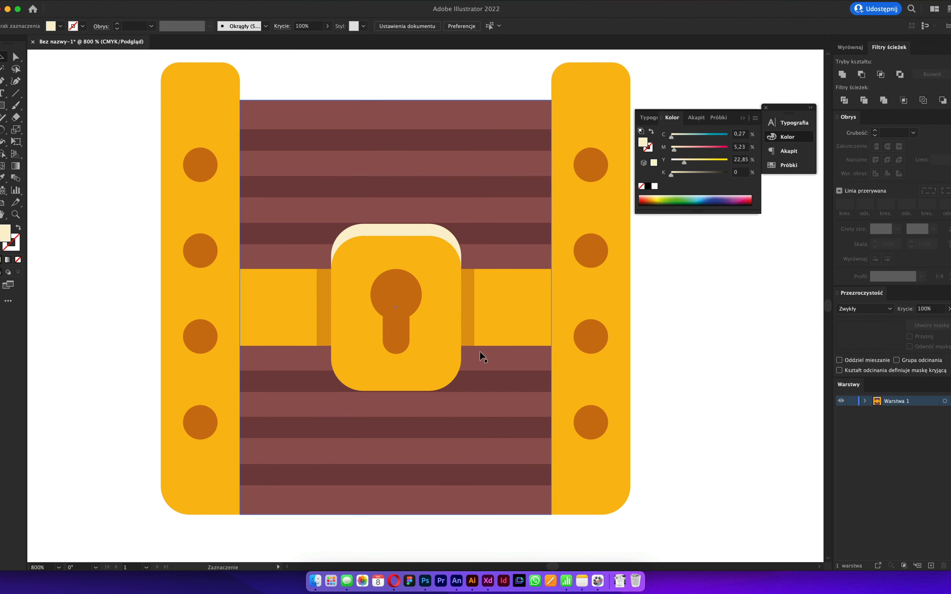
- Duplicate the yellow-orange lock plate about 1.4 px below the original and select both plates
left_click(444, 358)
left_click_drag(446, 344, 444, 356)
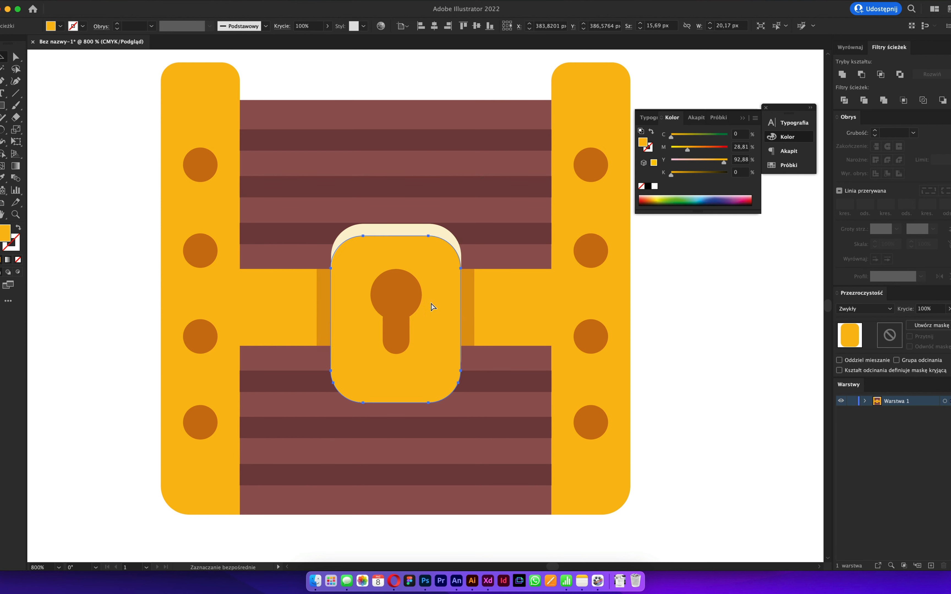
key("ctrl+z")
key("ctrl+z")
left_click(429, 365)
key("a")
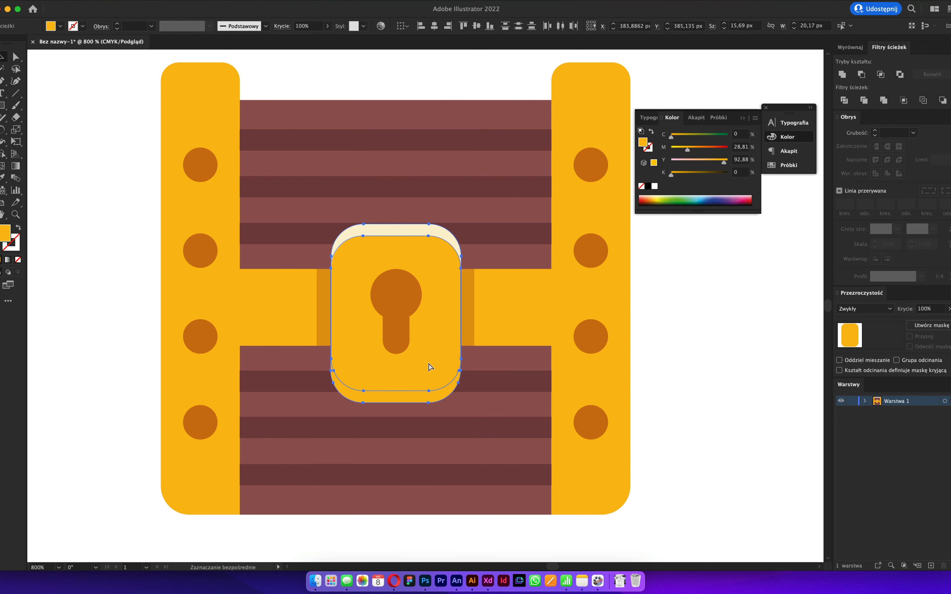
- Rearrange the stacking order of the two lock plates so they lie behind the cream crescent and keyhole
key("super+shift+bracketleft")
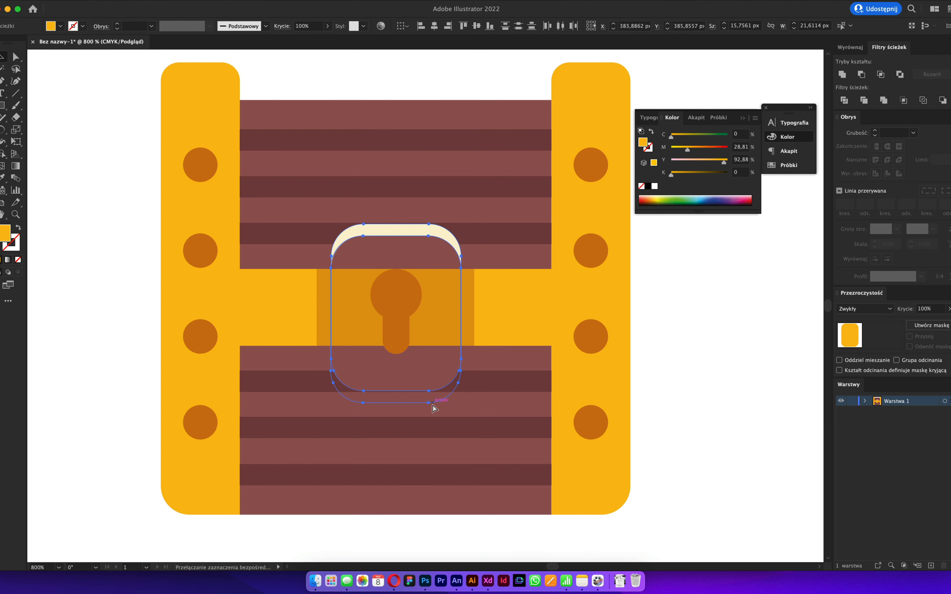
key("super+bracketright")
key("super+bracketright")
key("super+bracketright")
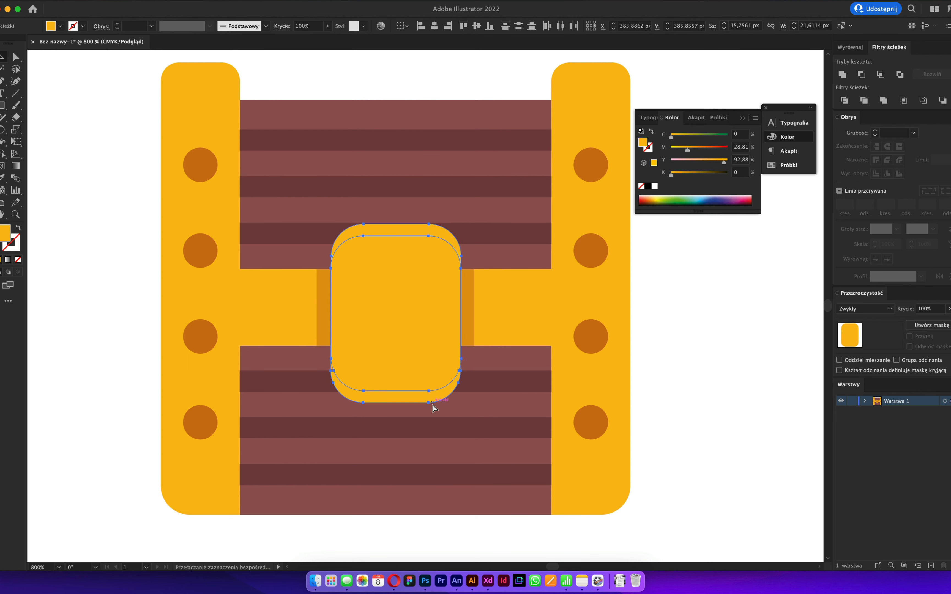
key("super+bracketleft")
key("super+bracketleft")
key("super+bracketleft")
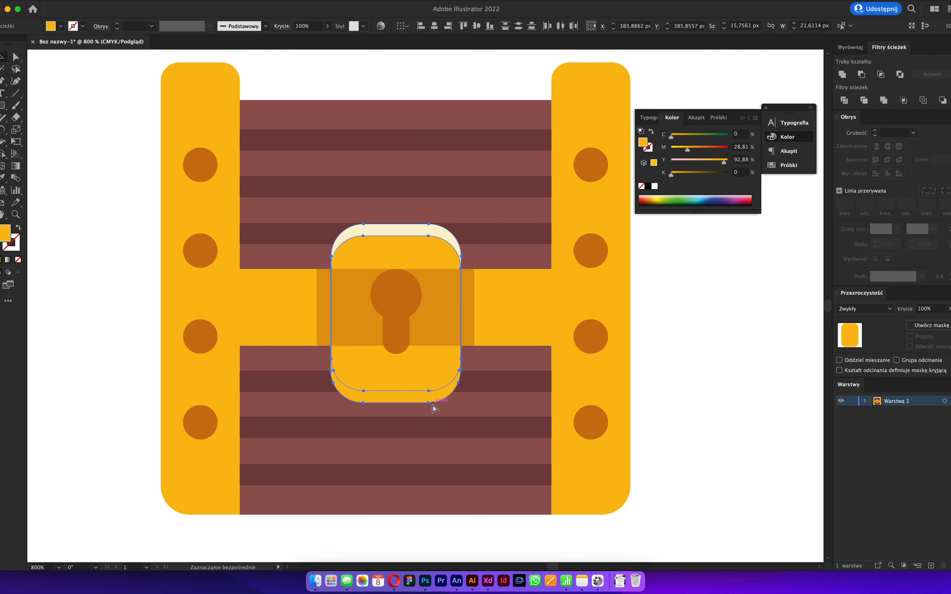
- Copy the original lock plate in place and subtract it from the lowered plate, leaving a crescent along the lock's bottom edge
key("v")
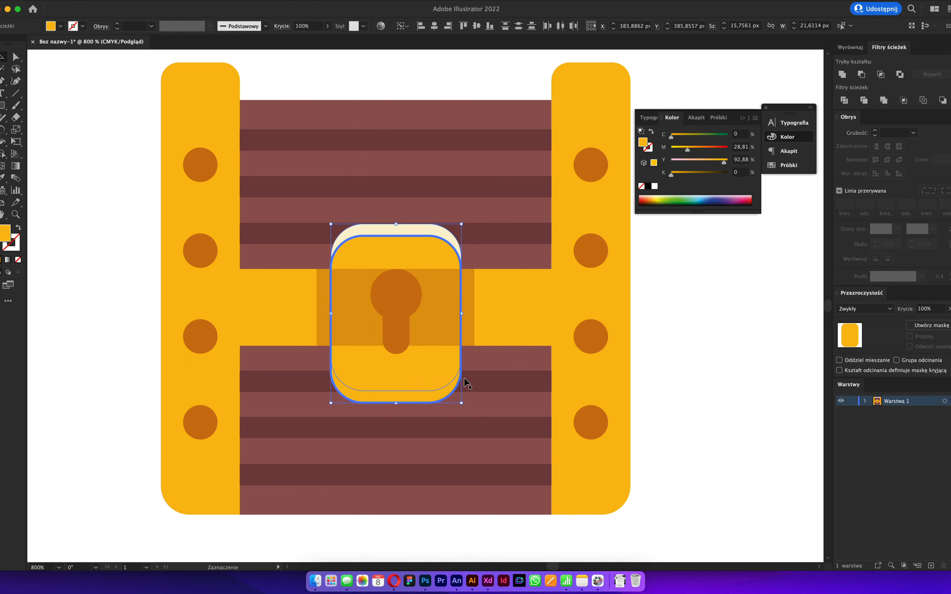
left_click(425, 373, "super")
left_click(423, 371)
key("a")
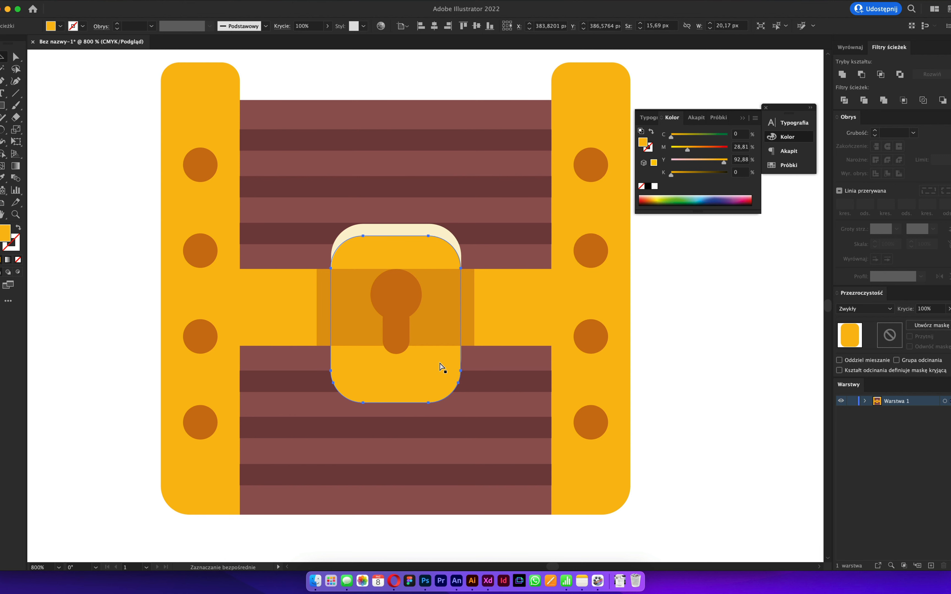
key("super+bracketleft")
left_click(438, 361)
key("super+c")
key("super+f")
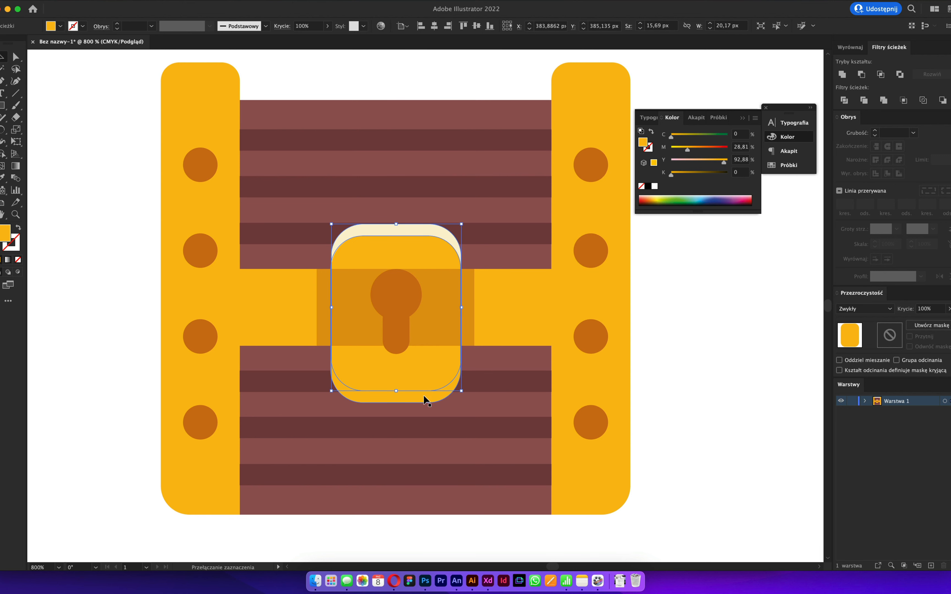
left_click(424, 394, "shift")
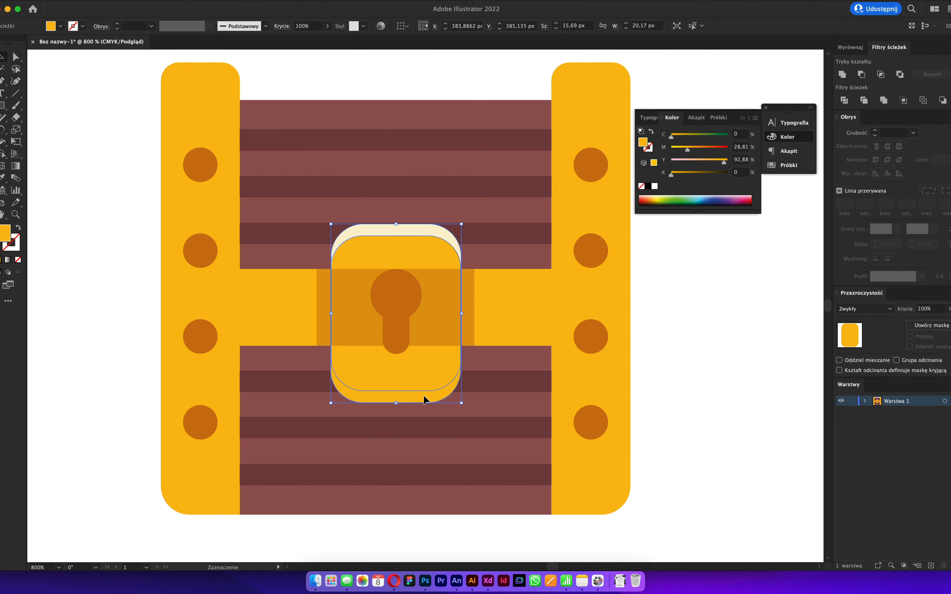
left_click(861, 74)
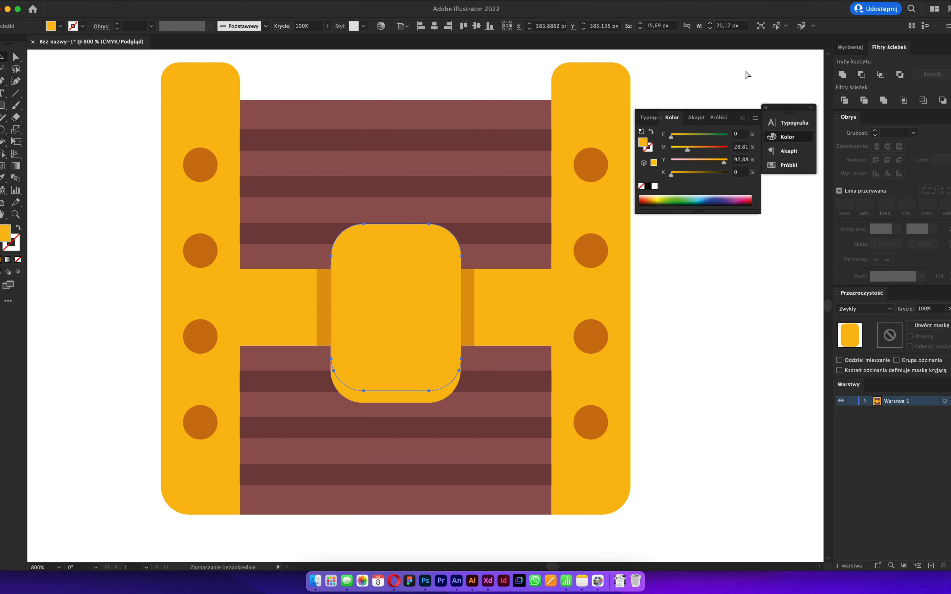
- Send the main lock plate backward so it sits behind the keyhole and cream highlight but above the shadow piece
key("super+bracketleft")
key("super+bracketleft")
key("super+bracketright")
key("v")
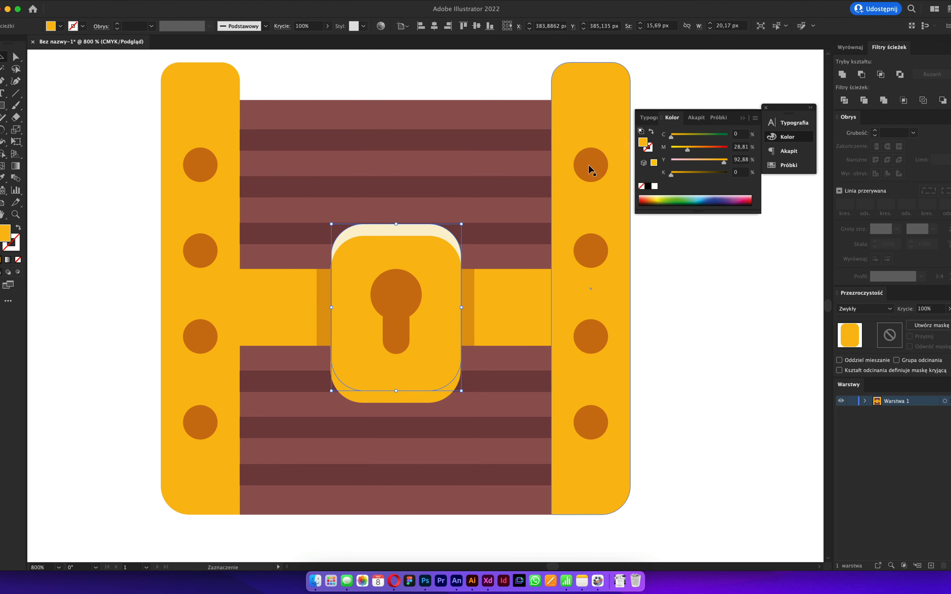
- Apply the keyhole's orange-brown fill to the crescent along the lock's bottom edge with the Eyedropper
left_click(380, 399)
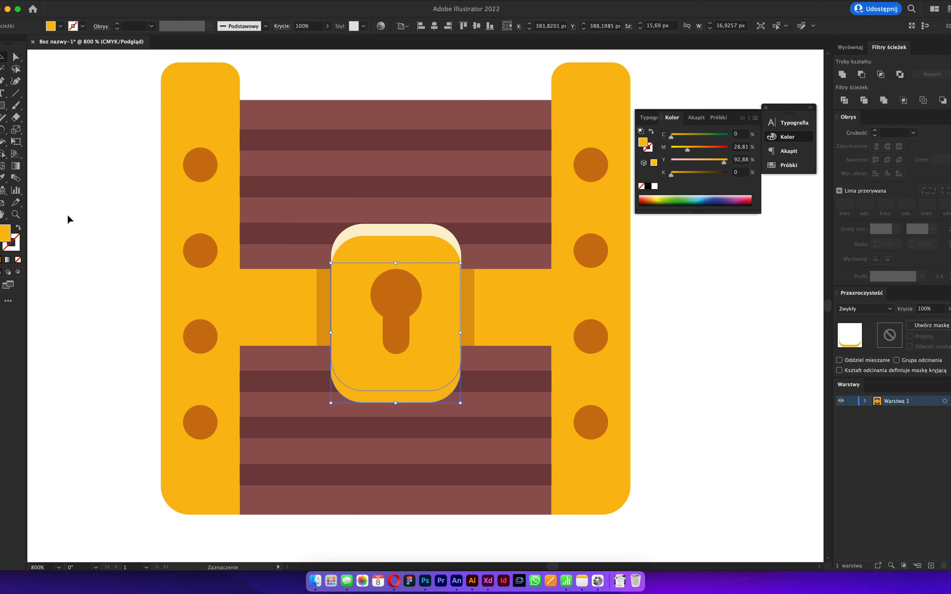
left_click(4, 178)
left_click(410, 283)
key("v")
left_click(200, 272)
scroll(199, 259, "down", 2)
left_click(165, 270)
scroll(172, 256, "up", 2)
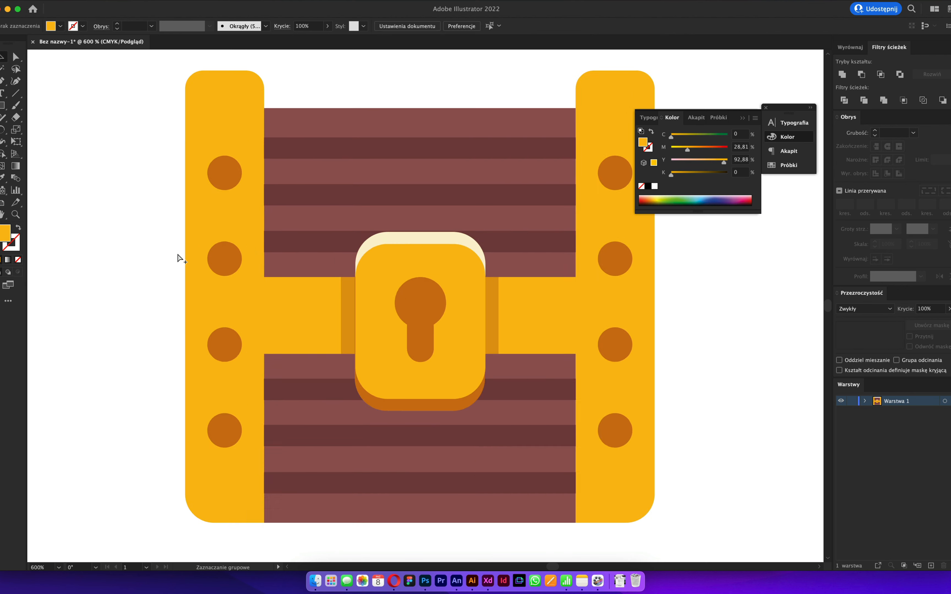
- Duplicate the two yellow-orange side pillars slightly below the originals
scroll(384, 264, "down", 1)
scroll(340, 197, "down", 1)
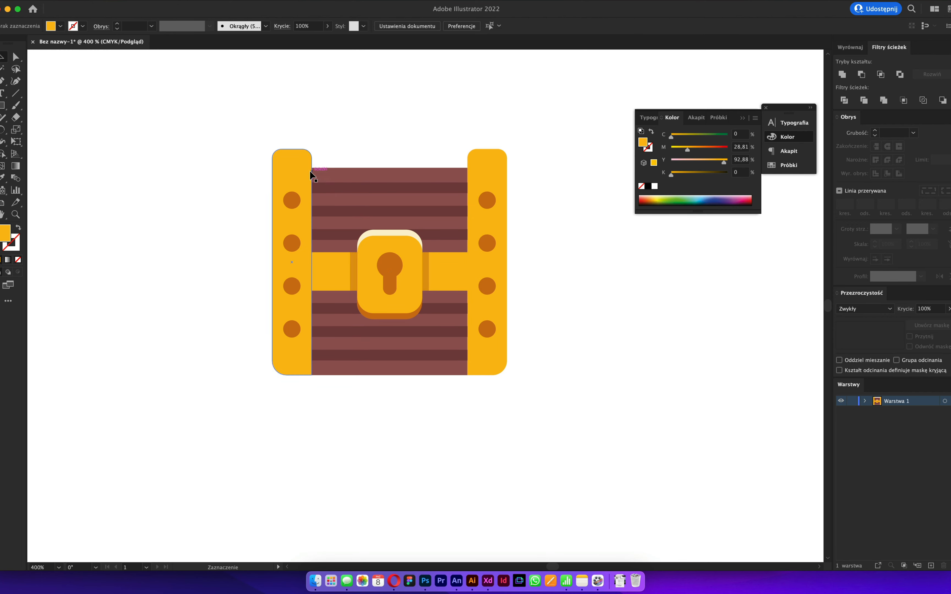
left_click(306, 173)
left_click(496, 154, "shift")
left_click_drag(497, 154, 497, 164)
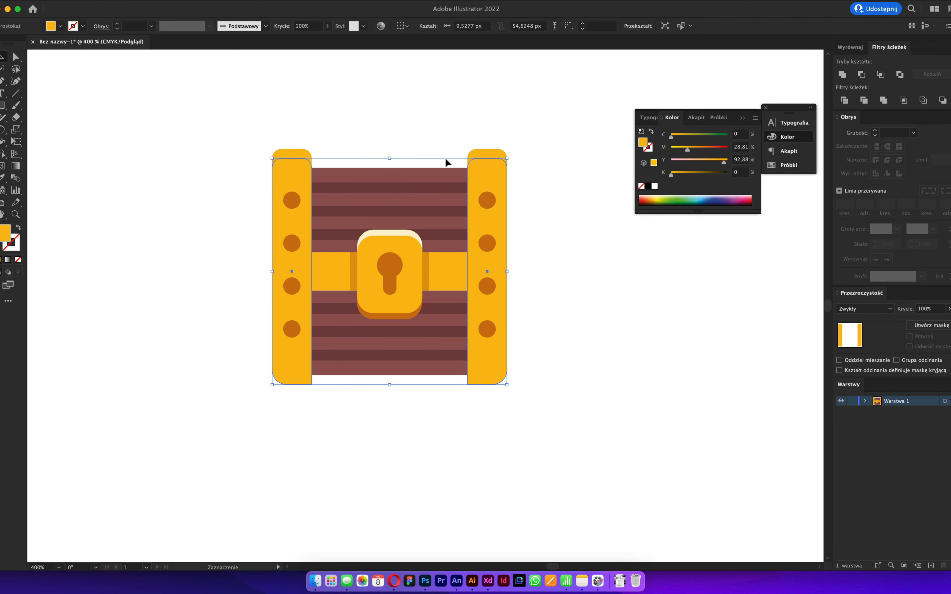
- Copy the two original side pillars, leaving the lowered duplicates unselected
left_click(305, 152)
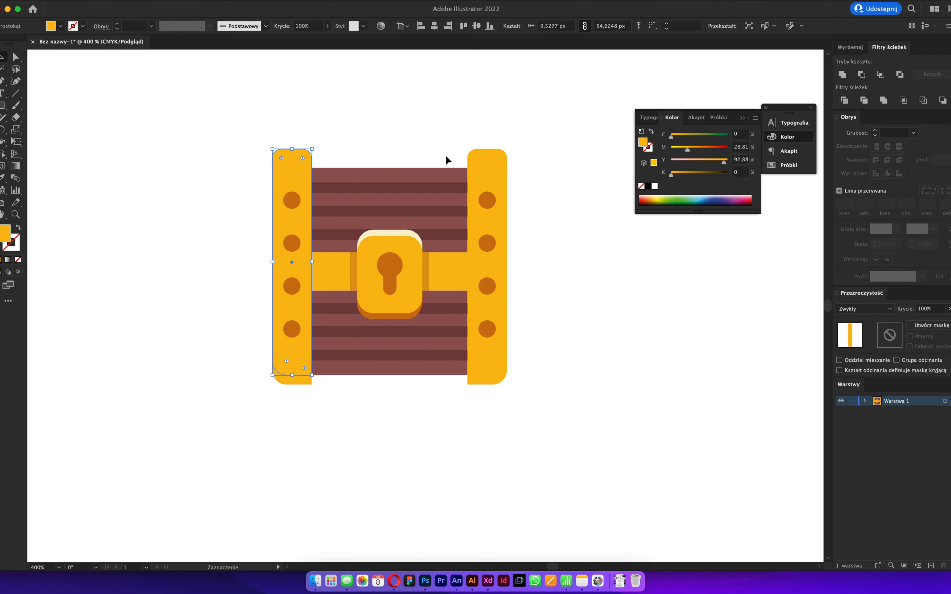
left_click(473, 154, "shift")
key("super+c")
key("super+f")
- Try to subtract both lowered pillars from both originals in a single operation
left_click(481, 167, "shift")
left_click(289, 173, "shift")
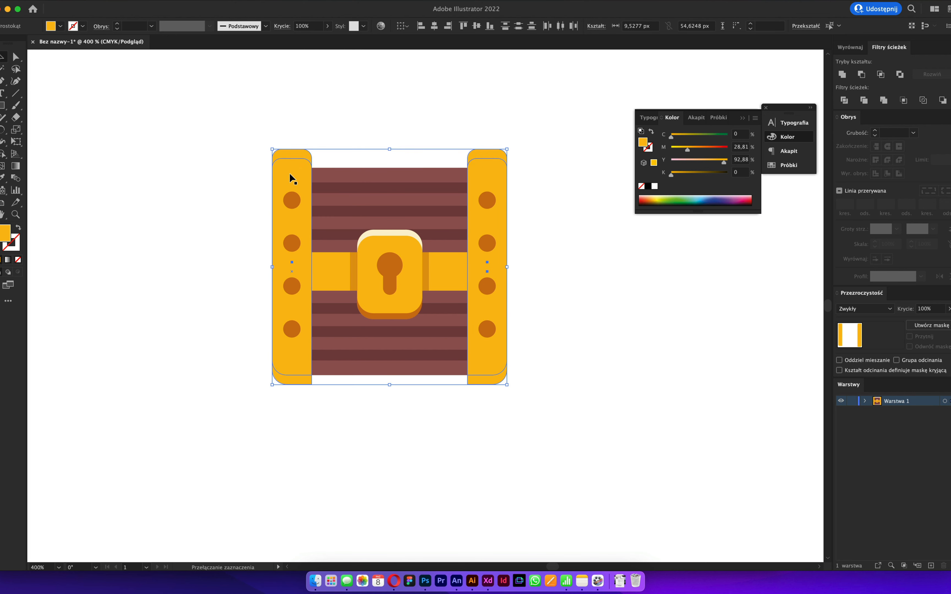
left_click(862, 74)
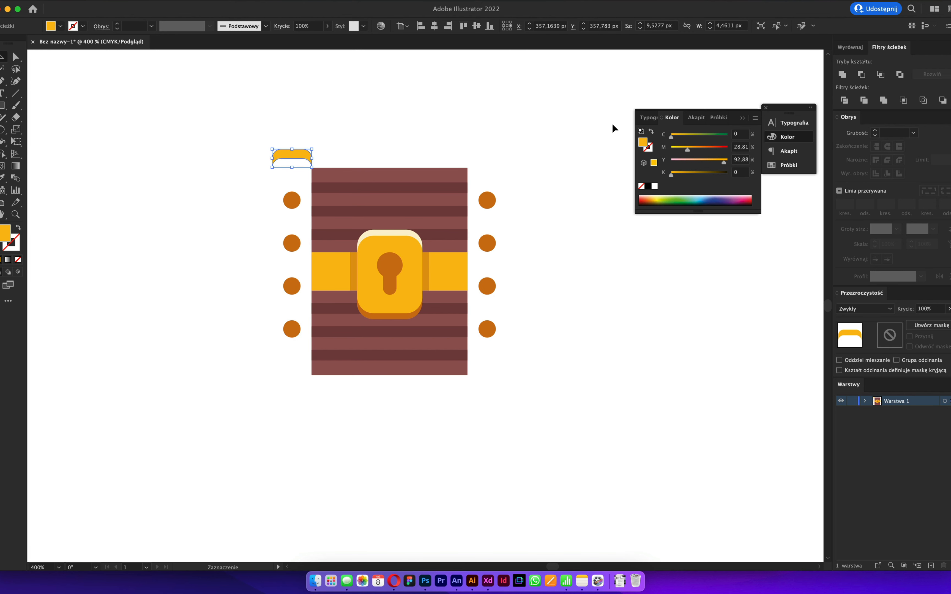
left_click(572, 135)
key("super+z")
left_click(547, 148)
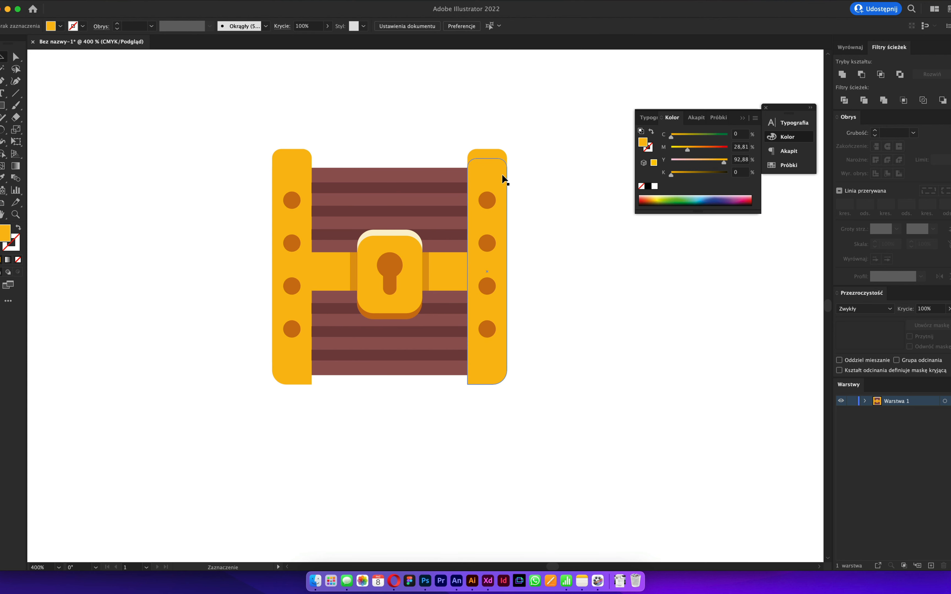
- Subtract the lowered duplicate from the original pillar separately on each side, leaving a crescent at the top of each
left_click(492, 167)
left_click(861, 75)
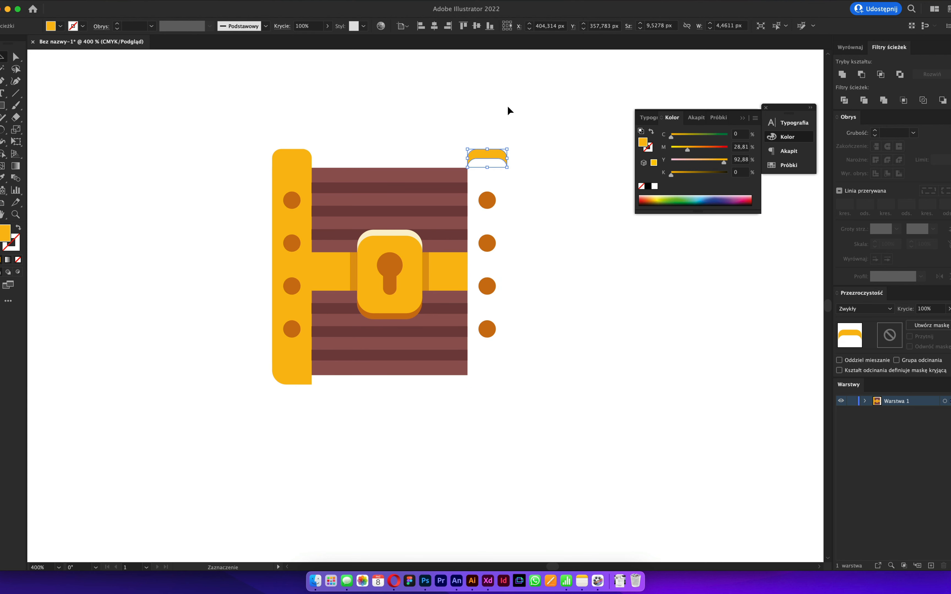
left_click_drag(321, 138, 509, 170)
left_click(870, 76)
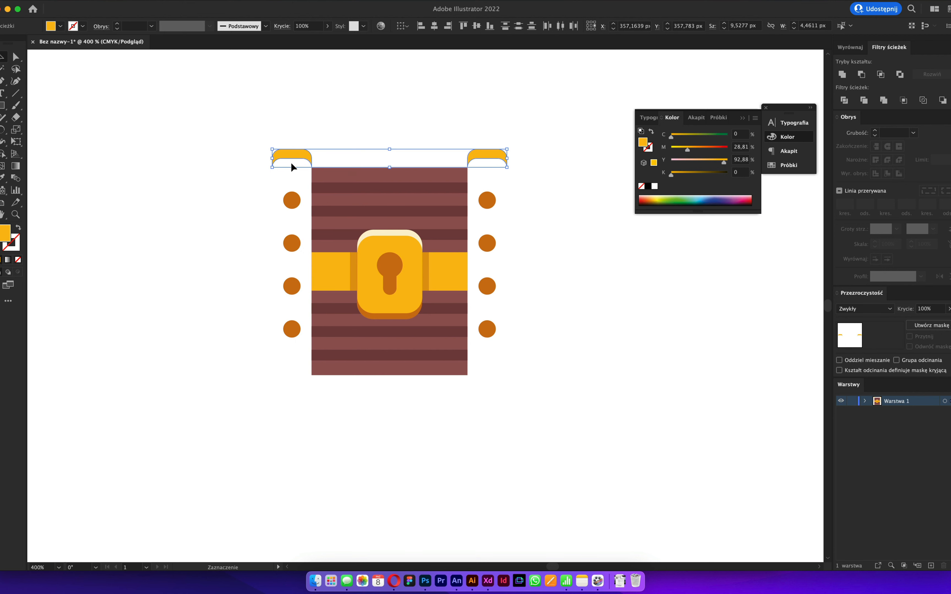
- Apply the lock highlight's cream fill to both pillar-top crescents with the Eyedropper
left_click(375, 234)
key("v")
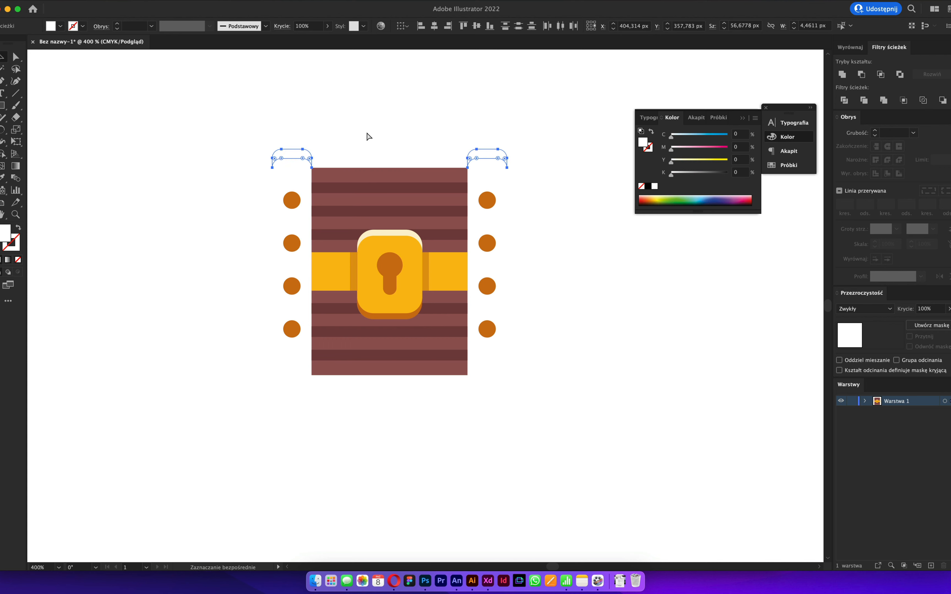
left_click(366, 132)
- Paste the copied yellow-orange pillars in place and send them to the back
key("super+f")
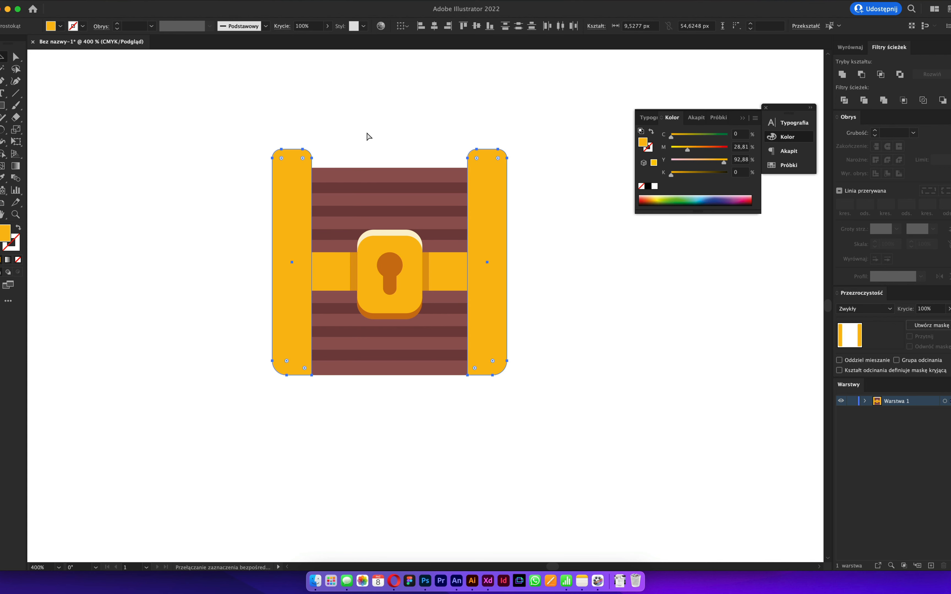
key("super+shift+bracketleft")
left_click(366, 131)
scroll(376, 208, "up", 3)
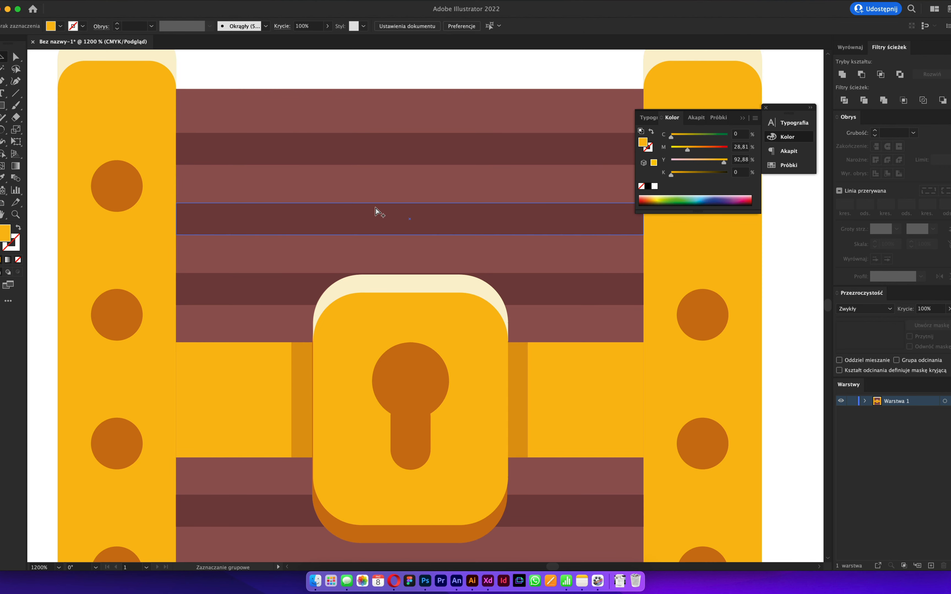
scroll(376, 208, "down", 3)
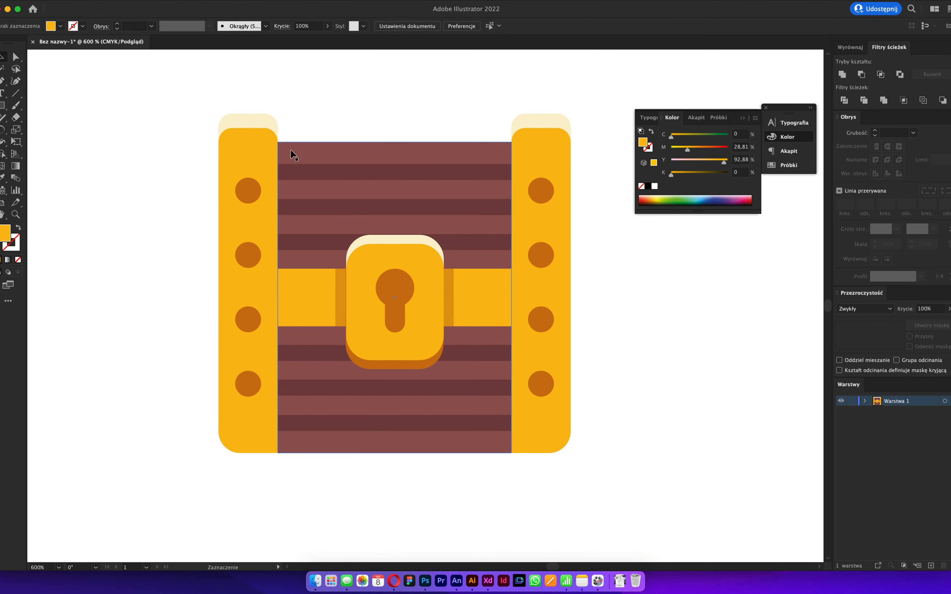
- Unite all eight orange-brown rivets on the two pillars into one grouped object
left_click(255, 188)
left_click(251, 252, "shift")
left_click(248, 313, "shift")
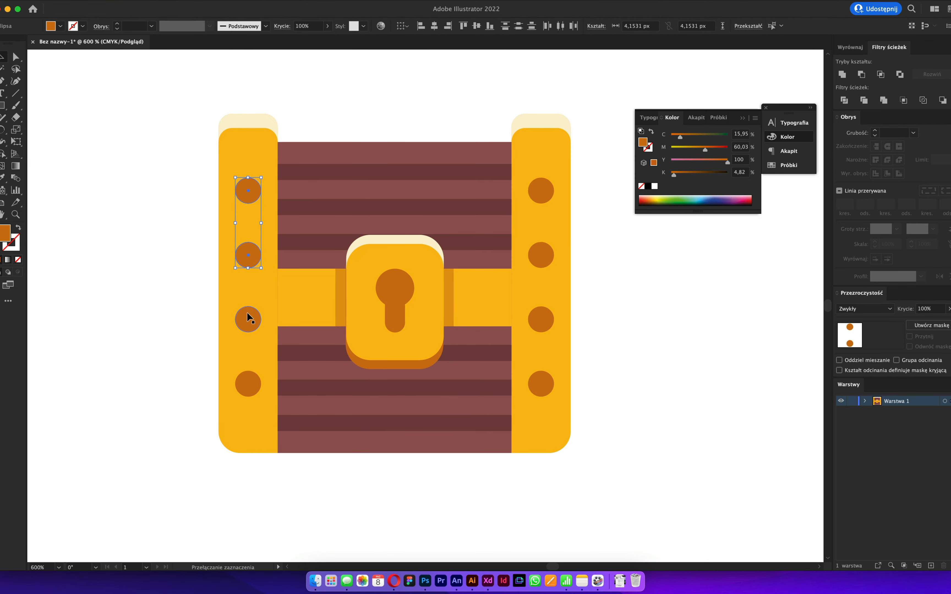
left_click(244, 384, "shift")
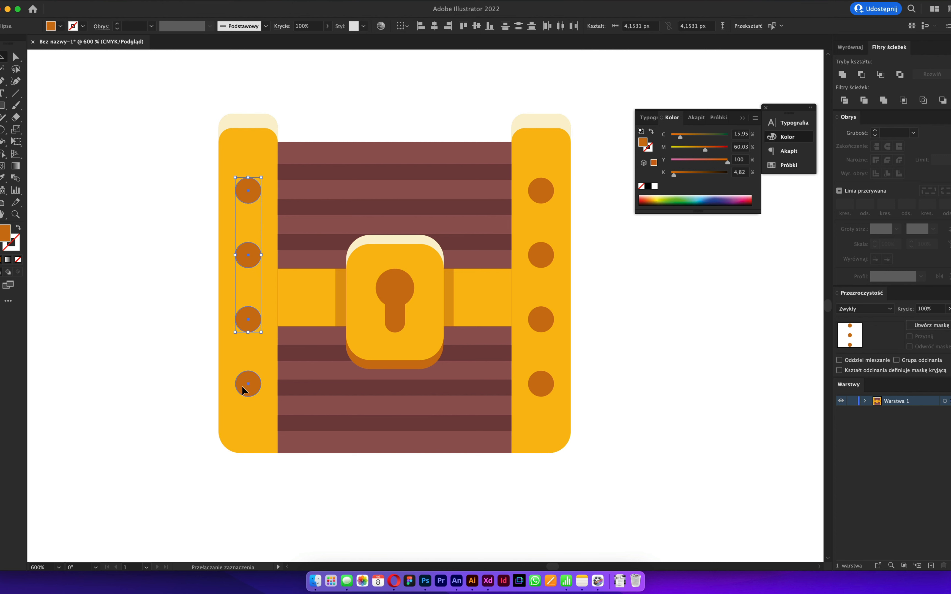
left_click(540, 193, "shift")
left_click(541, 252, "shift")
left_click(541, 319, "shift")
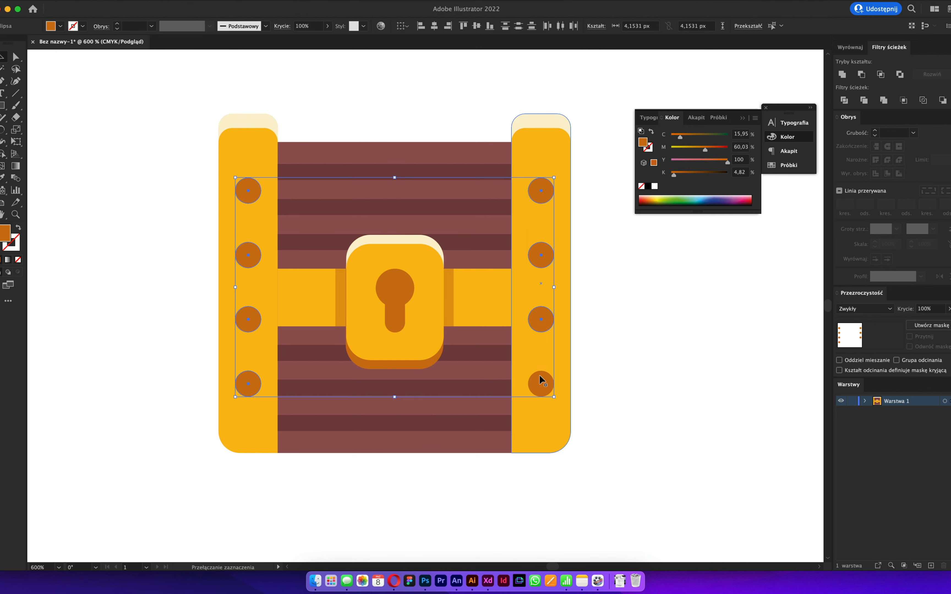
left_click(541, 384, "shift")
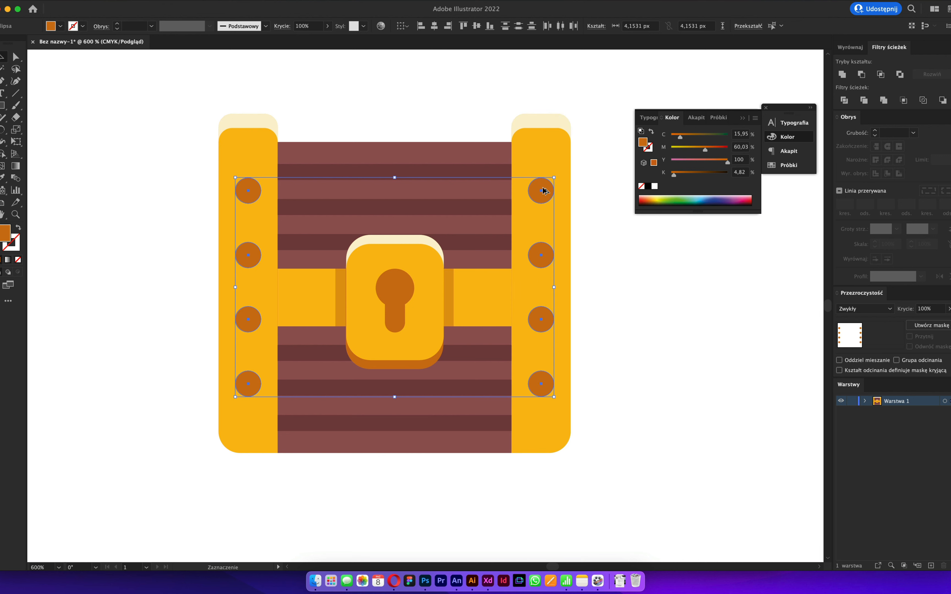
key("a")
key("v")
left_click(840, 77)
- Duplicate the united rivets slightly below the originals, copy the originals, and select both sets
left_click_drag(538, 198, 539, 203)
left_click(540, 179)
key("super+x")
key("super+f")
left_click(540, 205, "shift")
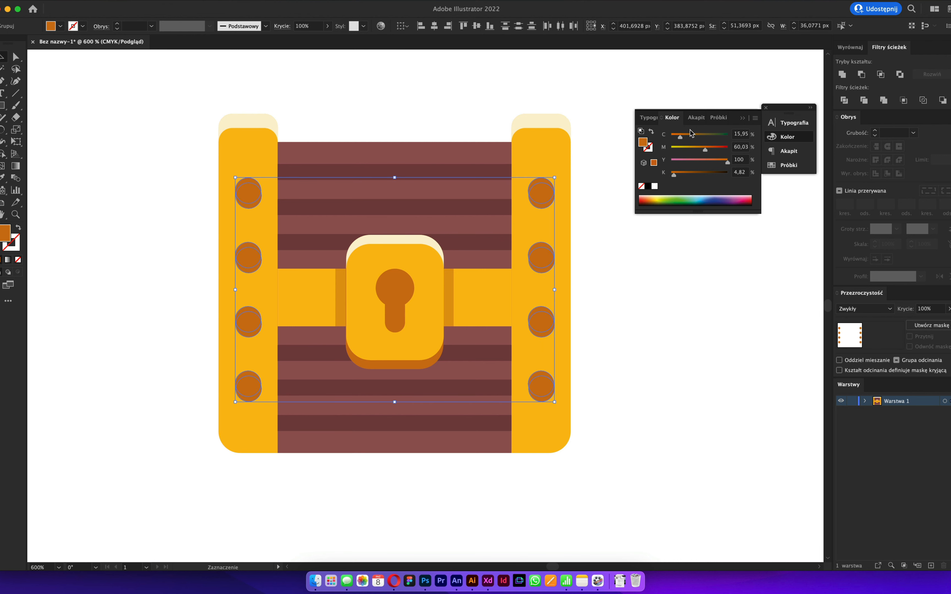
- Undo an all-at-once subtraction of the lowered rivets and ungroup the two overlapping rivet sets
left_click(861, 74)
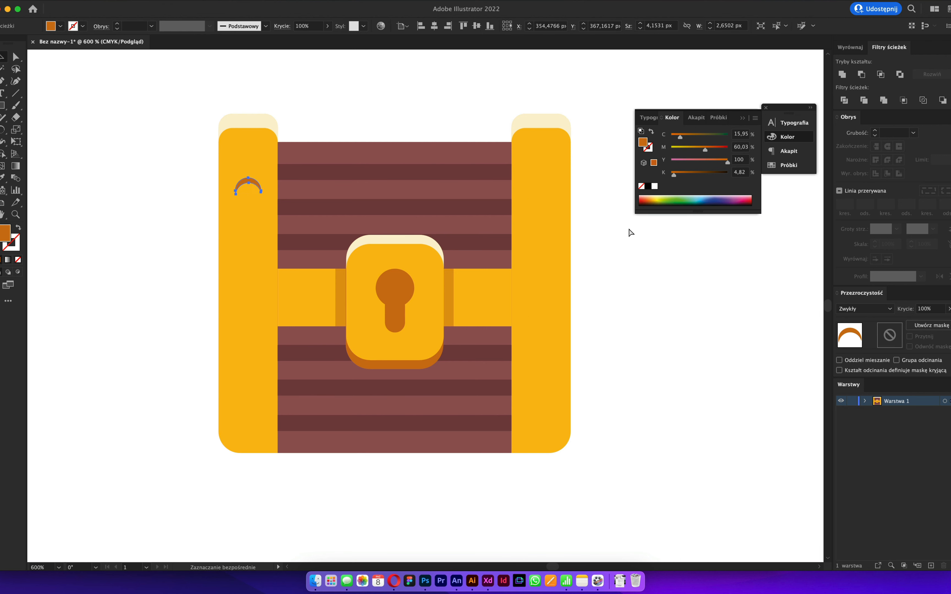
key("super+z")
right_click(260, 201)
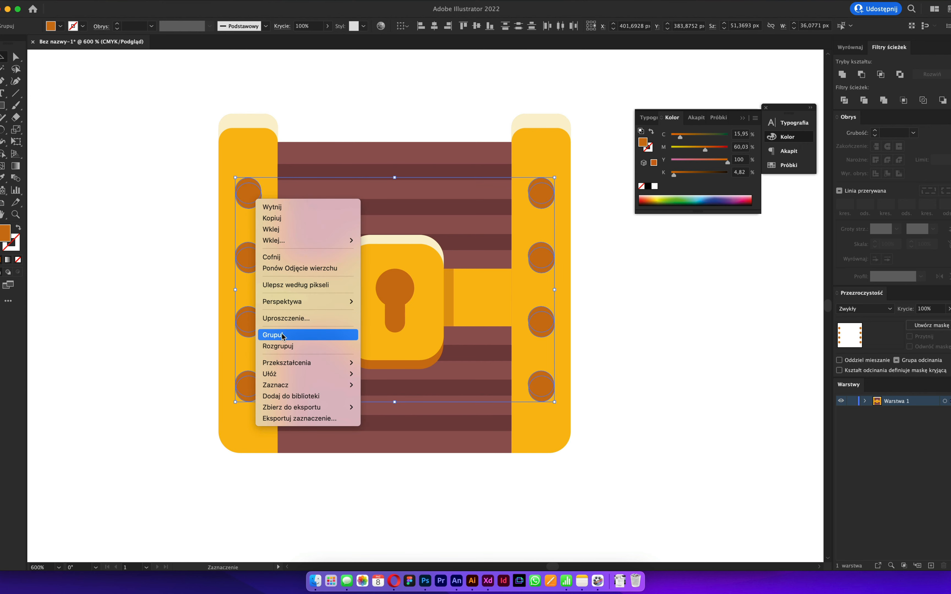
left_click(280, 345)
- Lock the side pillars, their cream highlights and the brown chest background
left_click_drag(167, 258, 242, 210)
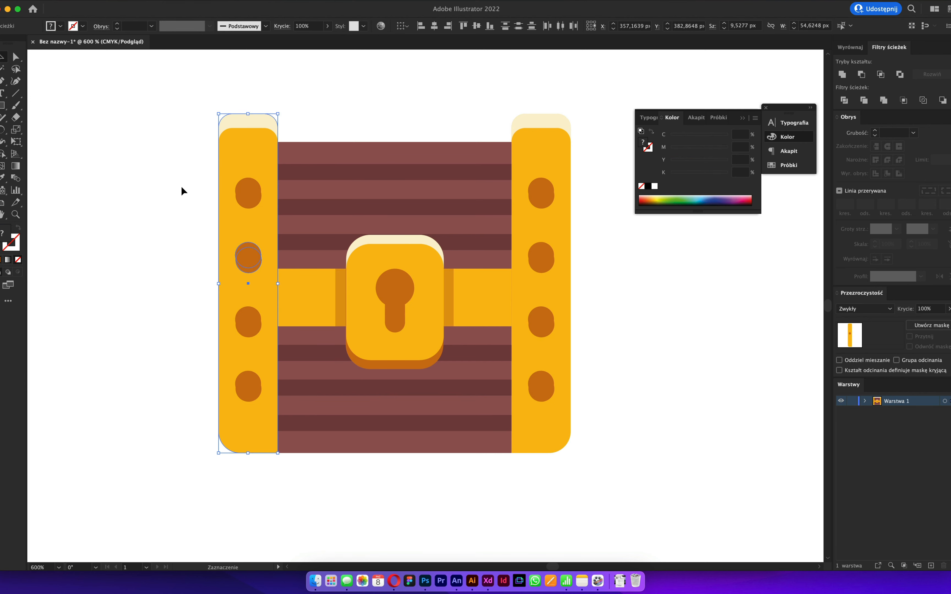
left_click_drag(175, 106, 586, 161)
key("v")
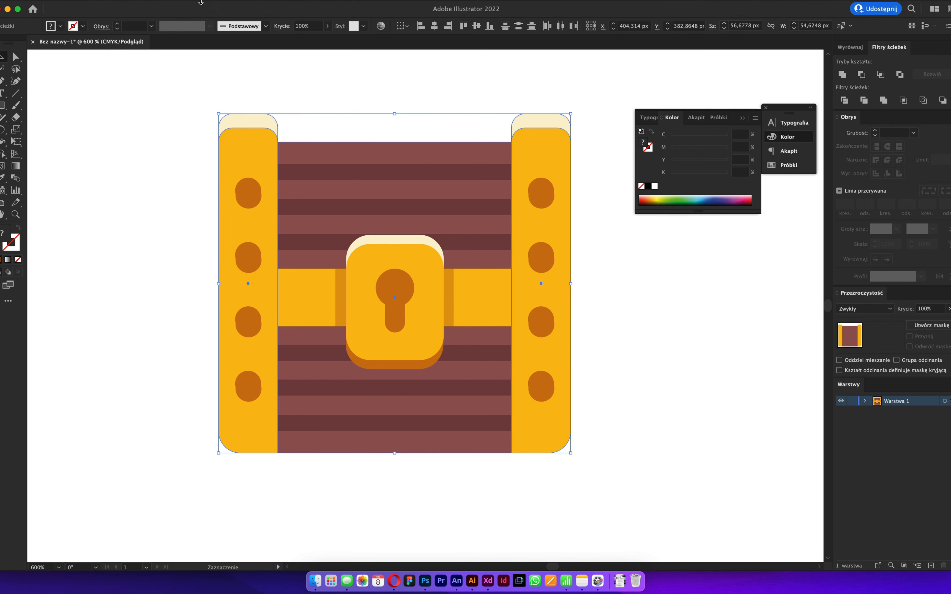
left_click(119, 1)
mouse_move(169, 73)
left_click(300, 73)
- Subtract the lowered rivet from the original in each of the four left-pillar pairs, leaving top crescents
left_click_drag(149, 187, 267, 213)
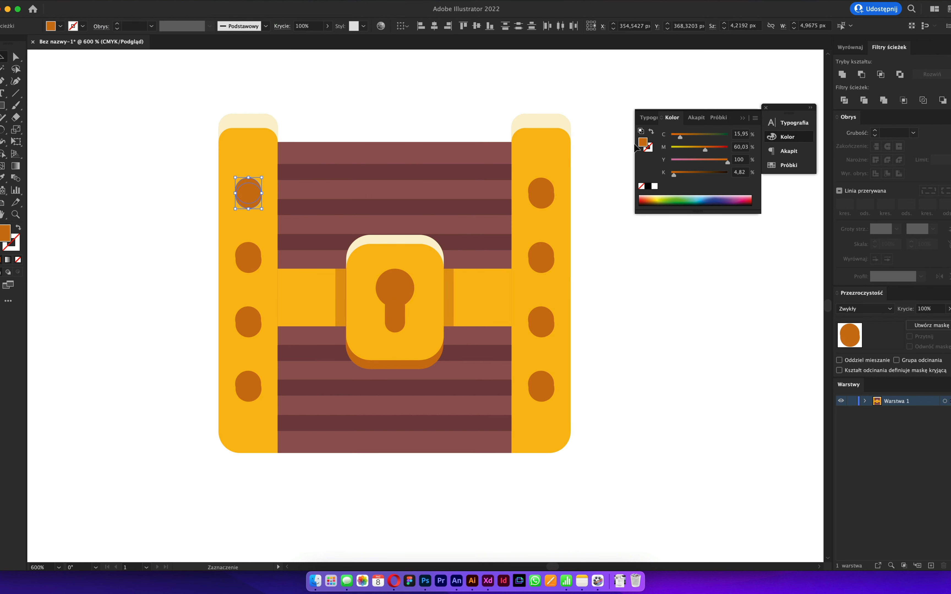
left_click(861, 74)
left_click_drag(201, 231, 264, 274)
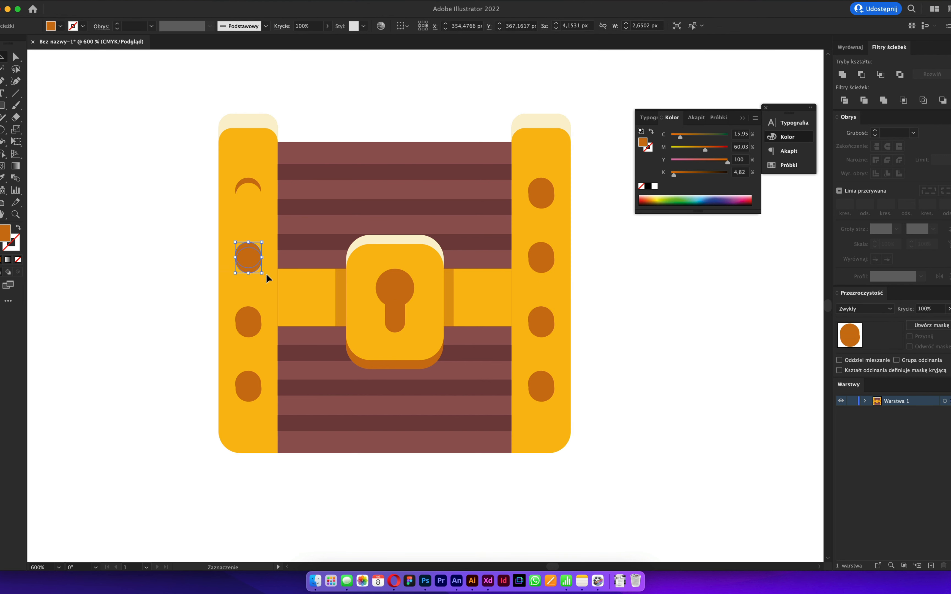
left_click(861, 74)
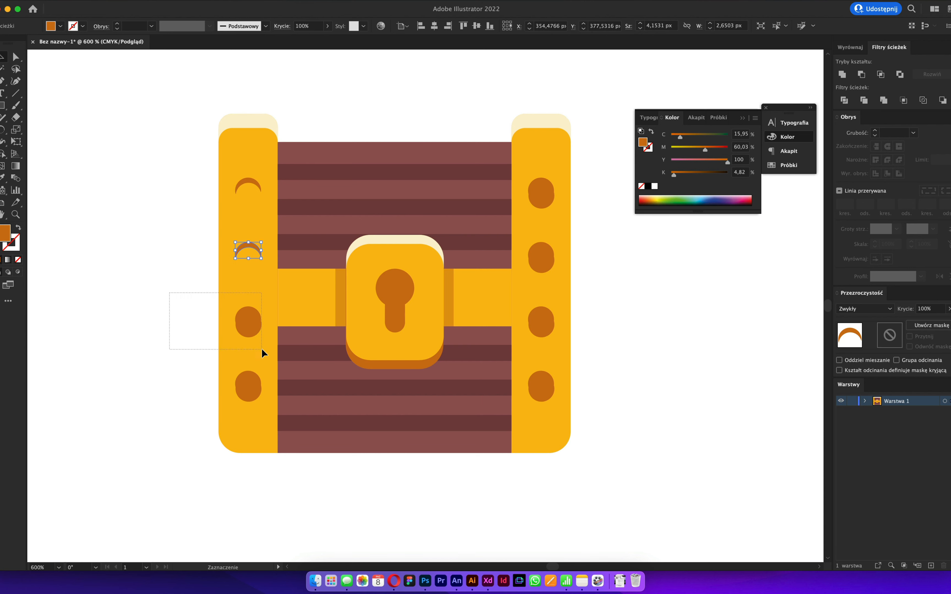
left_click_drag(261, 349, 262, 350)
left_click(859, 76)
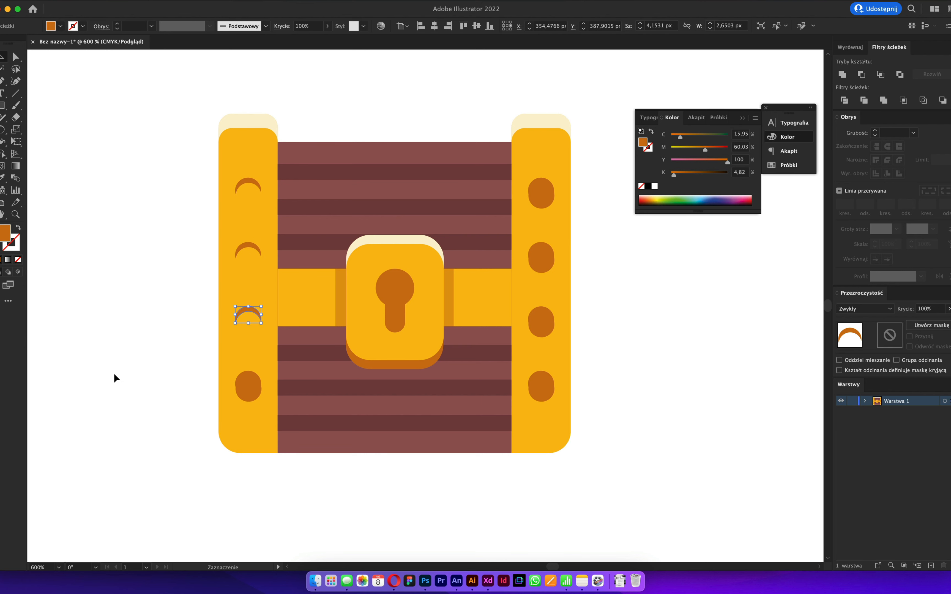
left_click_drag(268, 417, 268, 417)
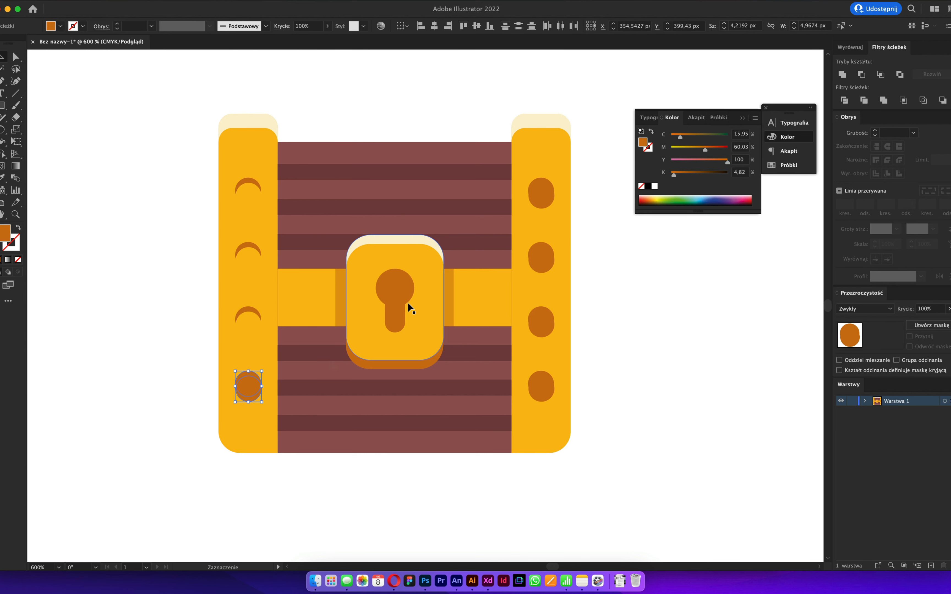
left_click(860, 74)
- Cut the four right-pillar rivet pairs into top crescents by subtracting each lowered rivet from its original
left_click_drag(549, 192, 548, 205)
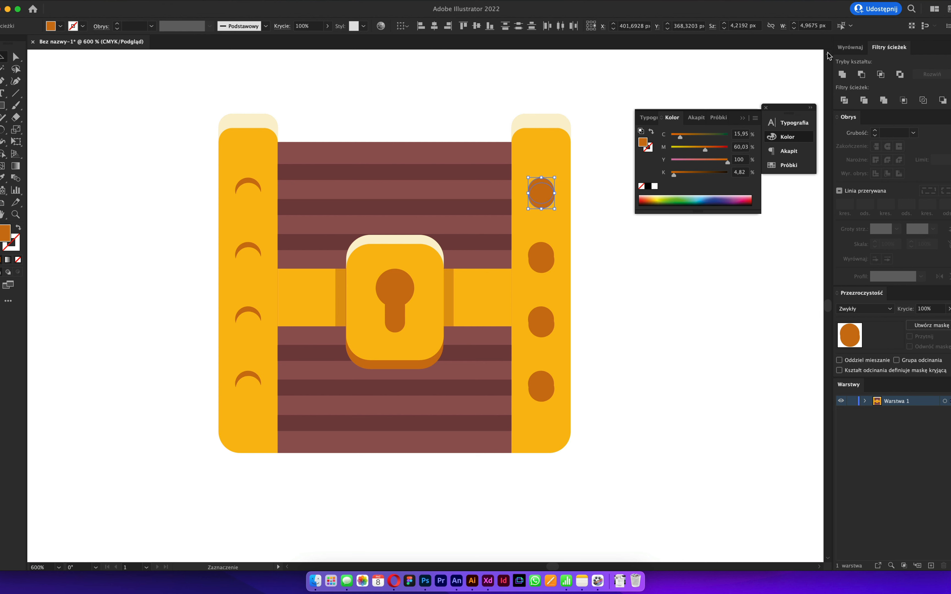
left_click(861, 75)
left_click_drag(561, 270, 542, 272)
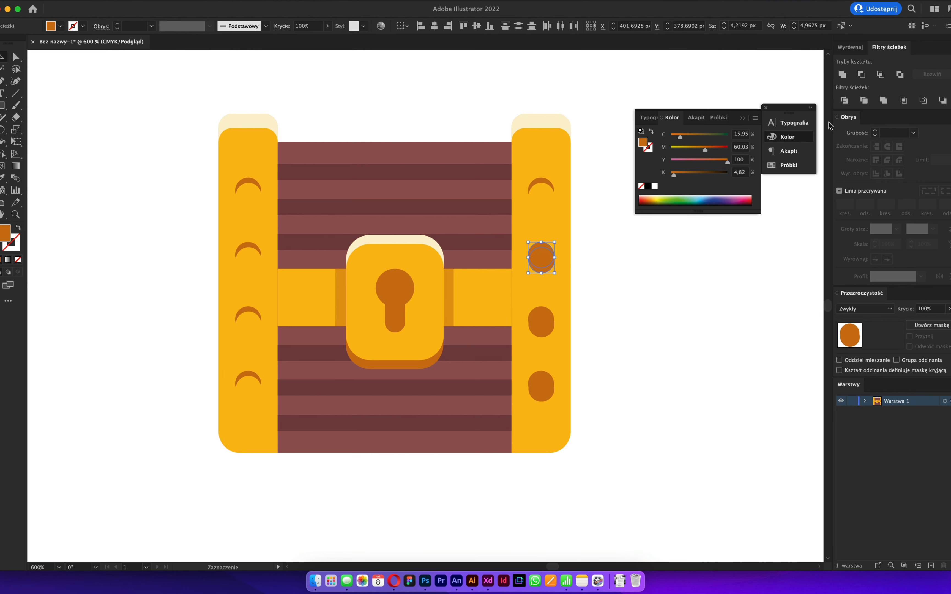
left_click(862, 75)
left_click_drag(672, 257, 540, 335)
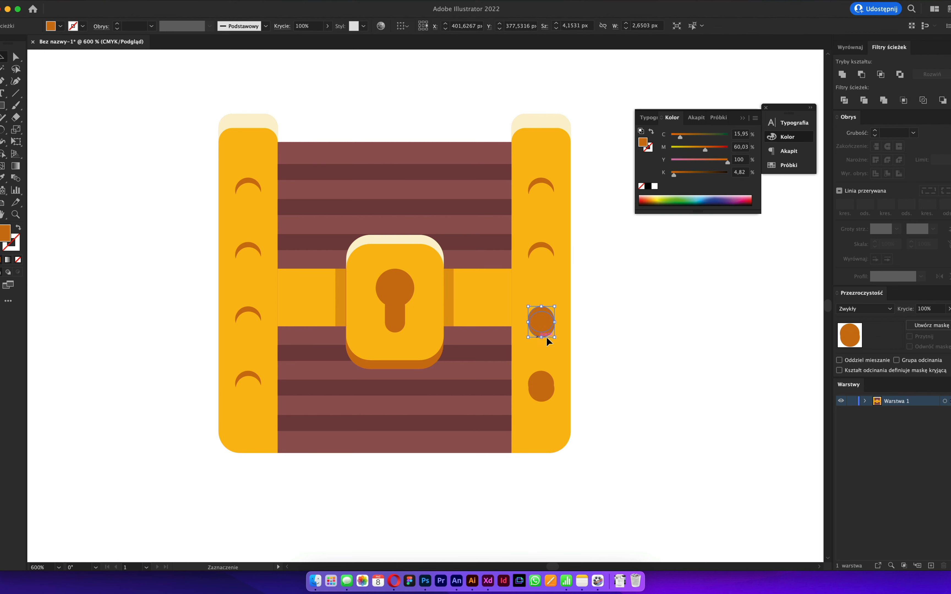
left_click(861, 74)
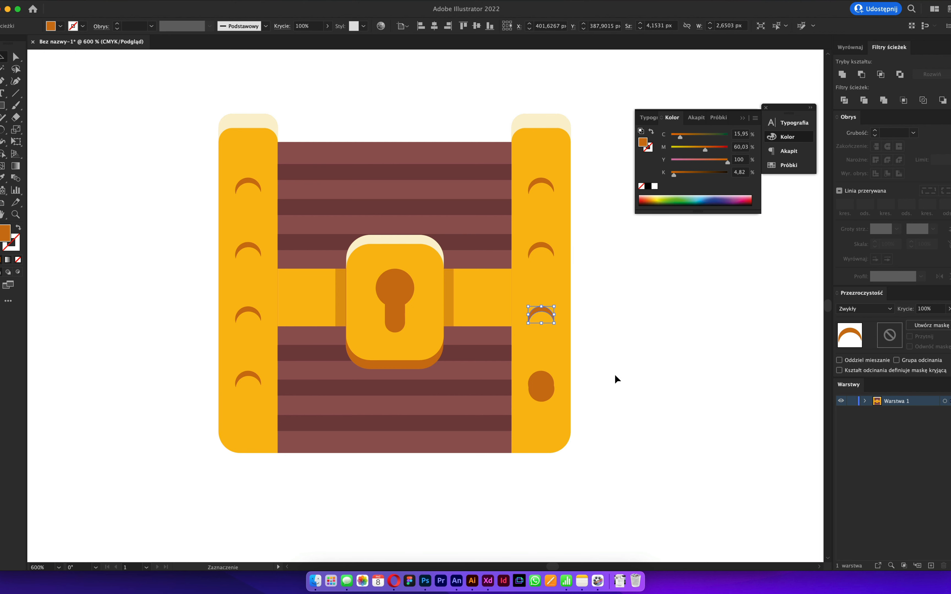
left_click_drag(615, 374, 515, 407)
left_click_drag(675, 342, 540, 411)
left_click(861, 75)
- Paste the copied full orange-brown rivets in place behind the eight crescents
key("ctrl+a")
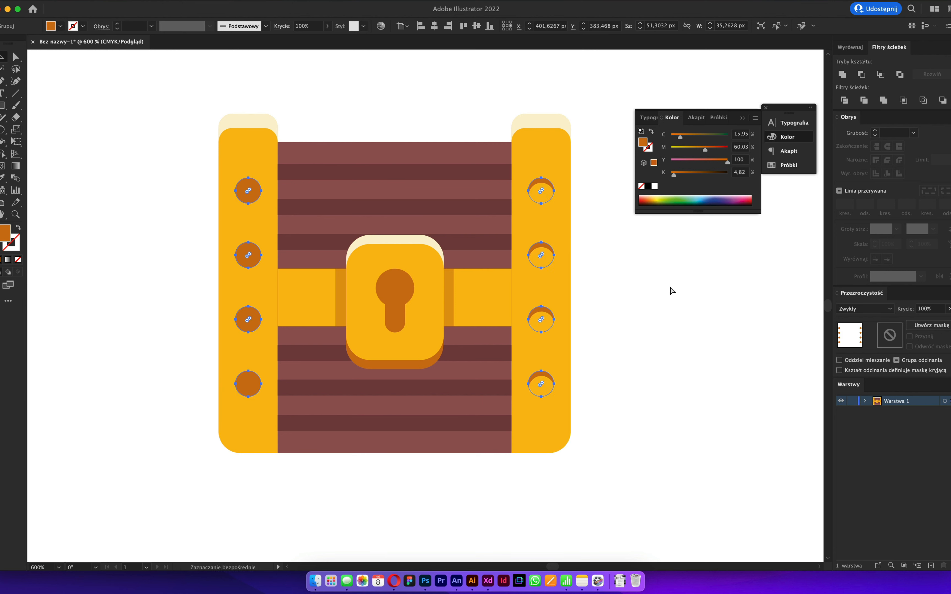
key("v")
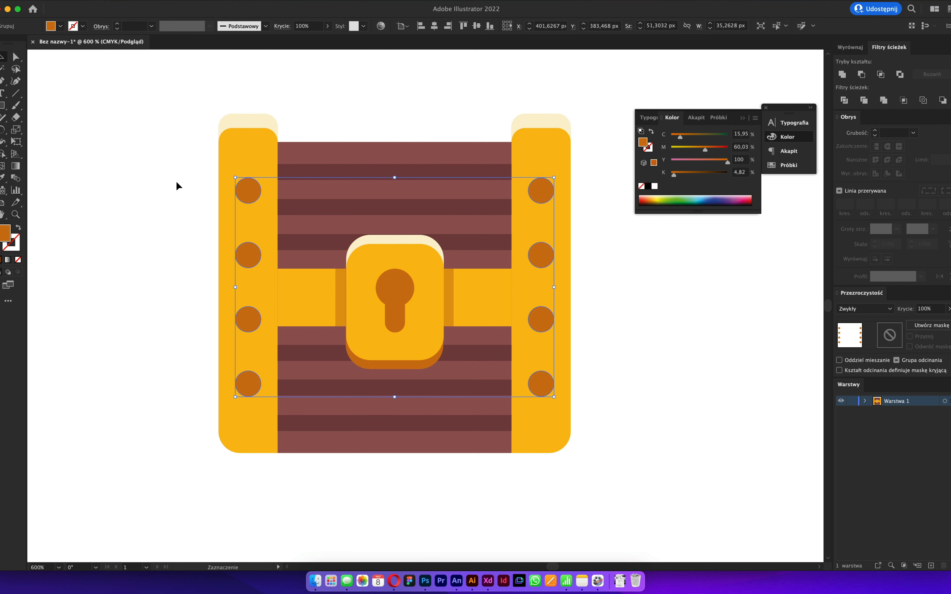
- Recolour the eight rivet crescents dark brown #7a4510
left_click(256, 187)
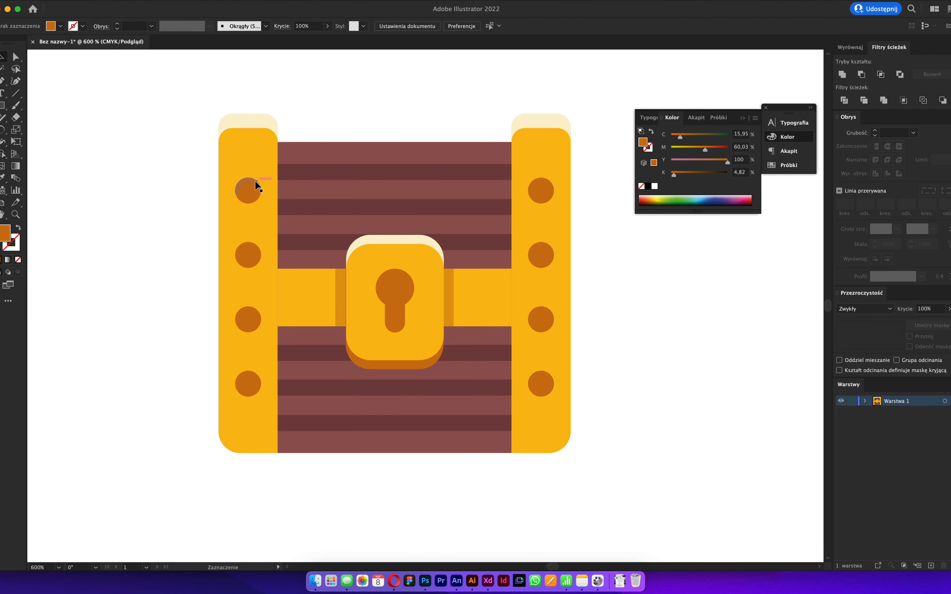
left_click(253, 247, "shift")
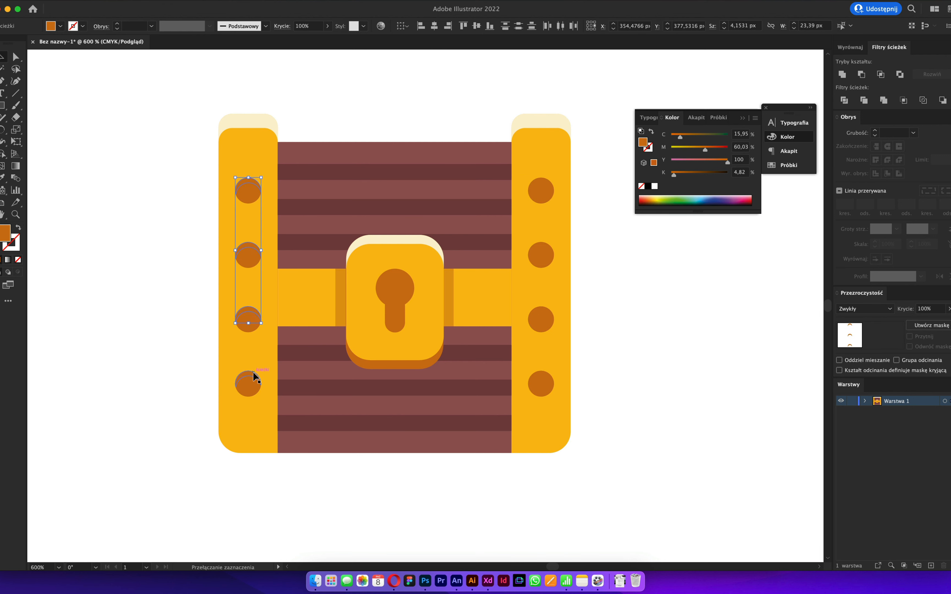
left_click(540, 375, "shift")
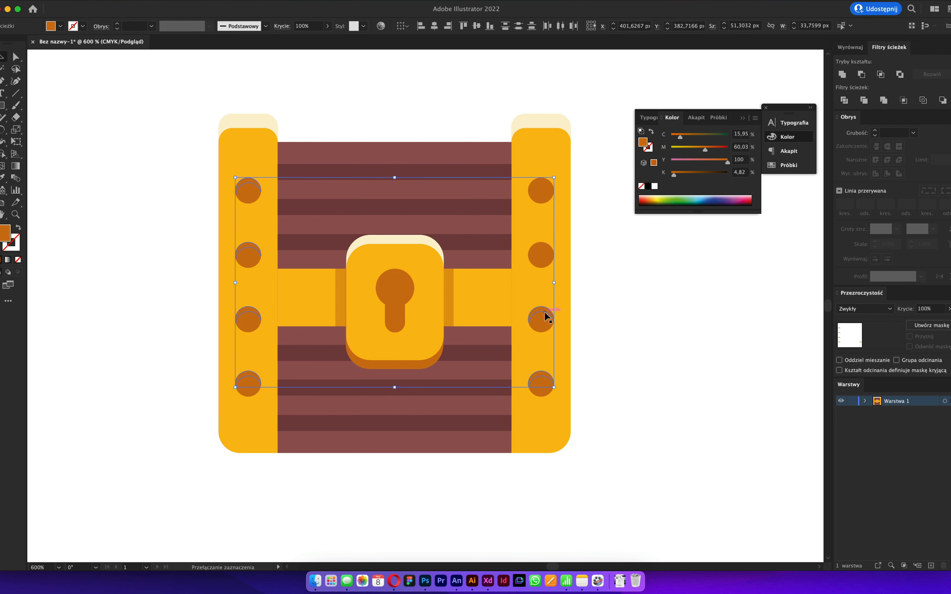
left_click(541, 243, "shift")
left_click(541, 181, "shift")
double_click(3, 234)
mouse_move(383, 242)
left_mouse_down()
mouse_move(394, 240)
mouse_move(390, 248)
left_mouse_up()
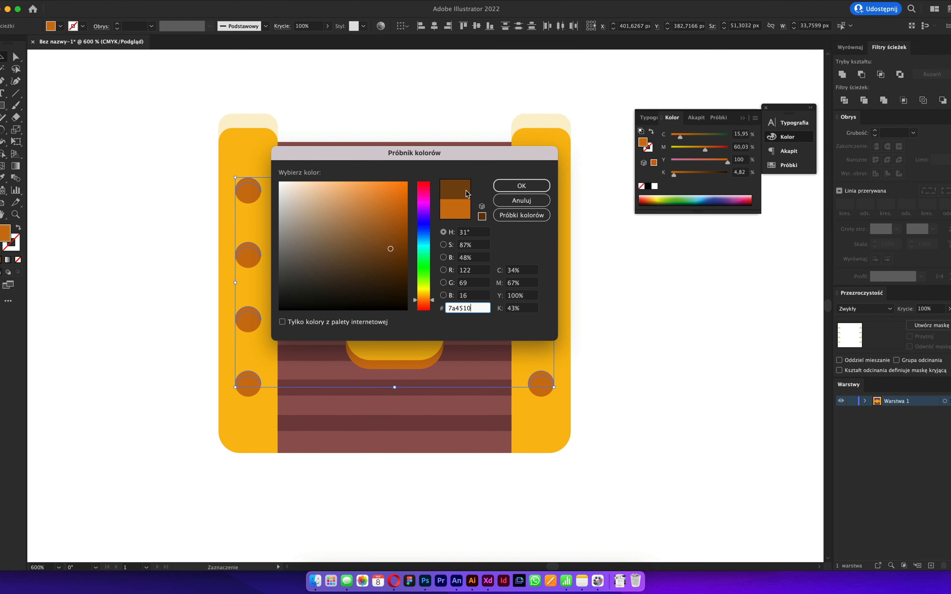
left_click(521, 185)
left_click(209, 190)
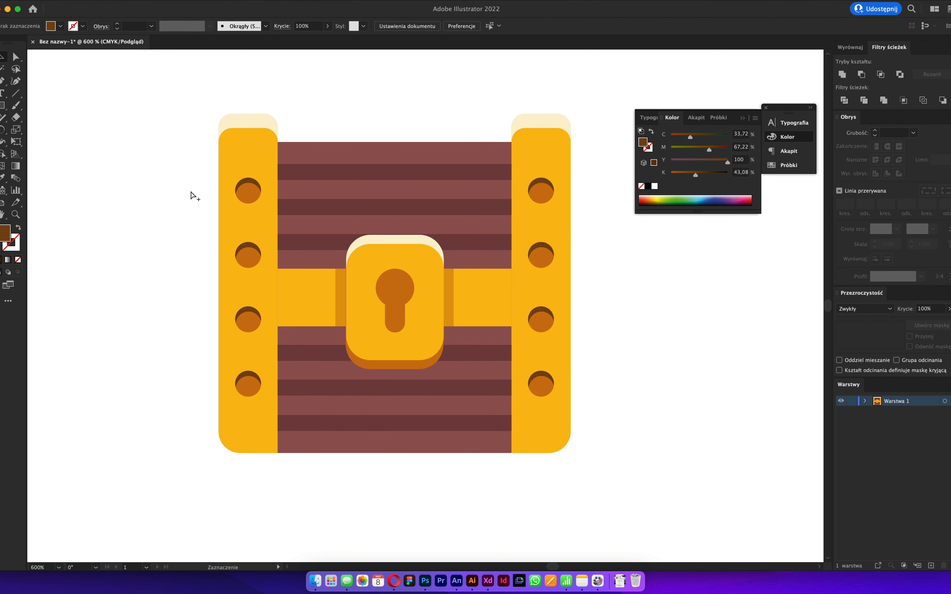
- Duplicate the keyhole in the lock and offset the copy slightly below the original
scroll(191, 193, "down", 2)
scroll(368, 235, "up", 4)
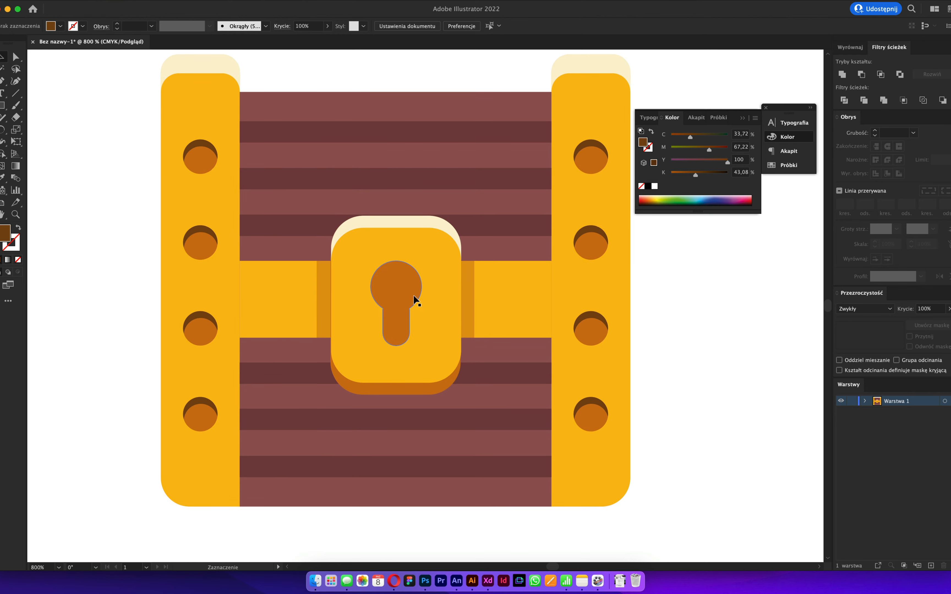
left_click_drag(401, 285, 400, 267)
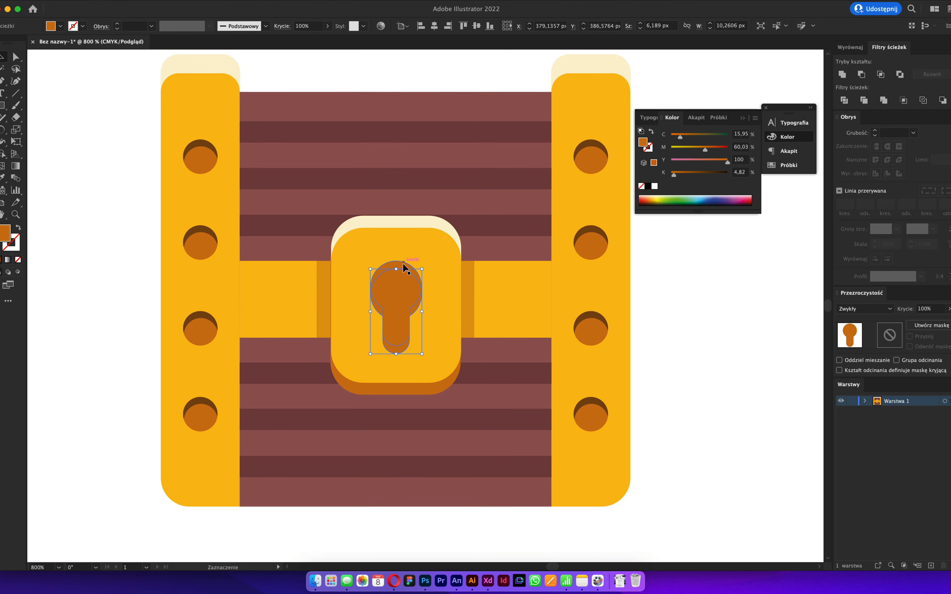
key("super+x")
key("super+f")
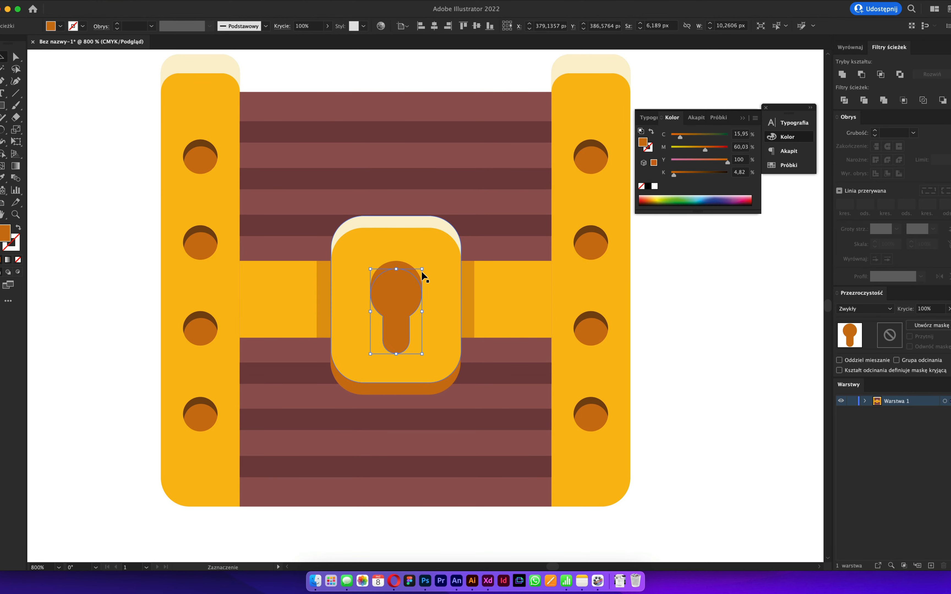
- Subtract the lowered keyhole from the original to leave a top crescent, and put the full orange-brown keyhole back in place
left_click(430, 269)
scroll(416, 258, "up", 3)
left_click(354, 285)
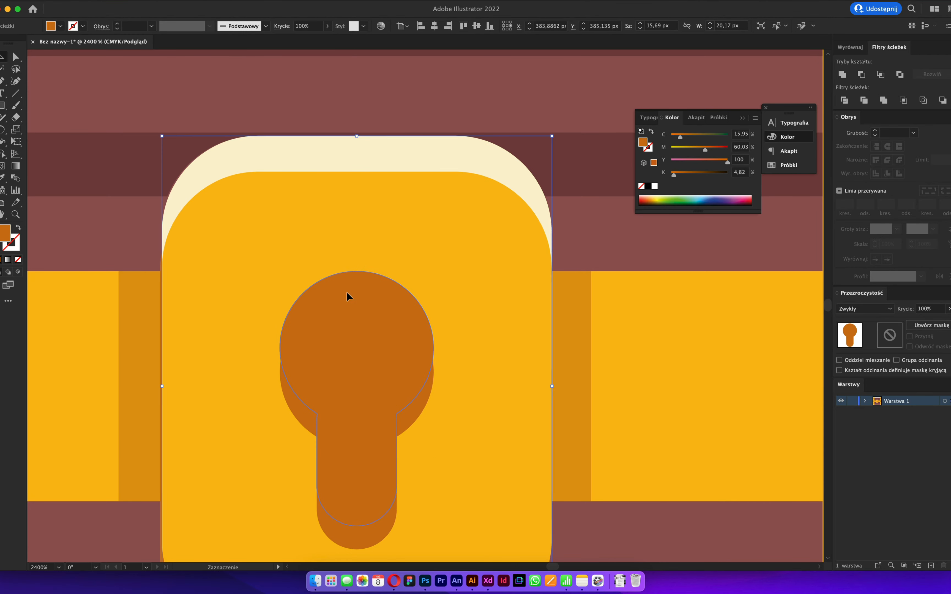
scroll(357, 288, "down", 1)
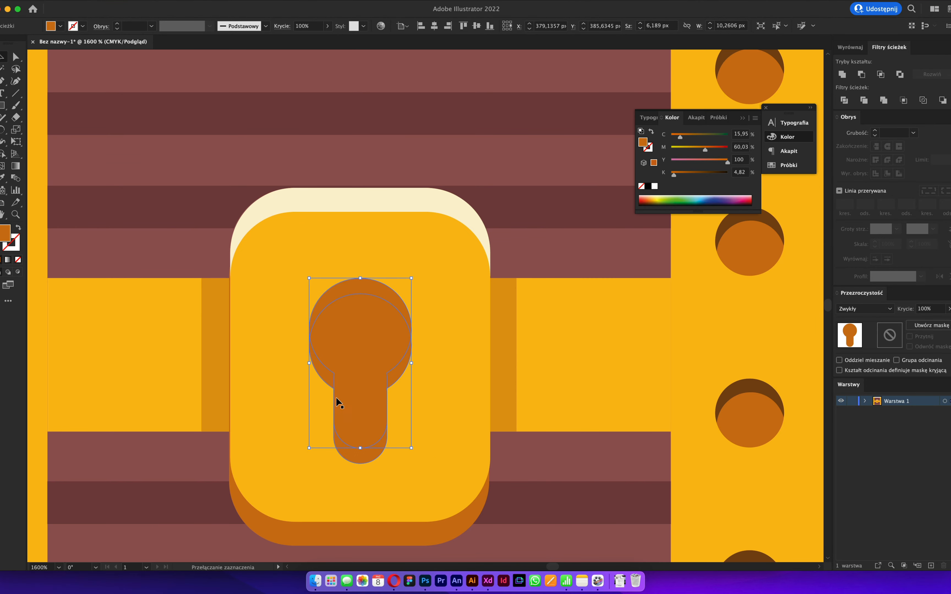
left_click(329, 381, "shift")
scroll(329, 381, "down", 4)
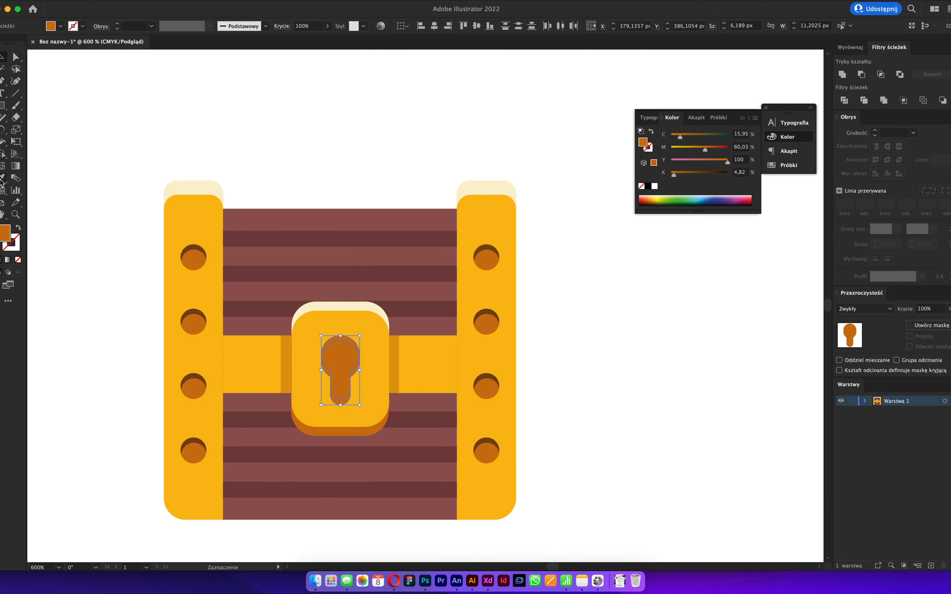
left_click(861, 74)
key("ctrl+z")
scroll(338, 371, "up", 3)
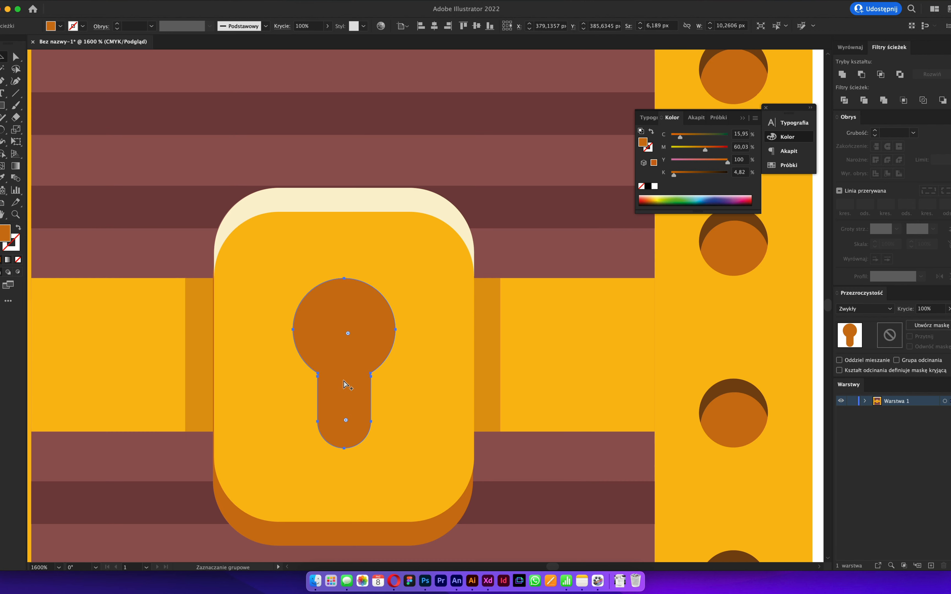
key("v")
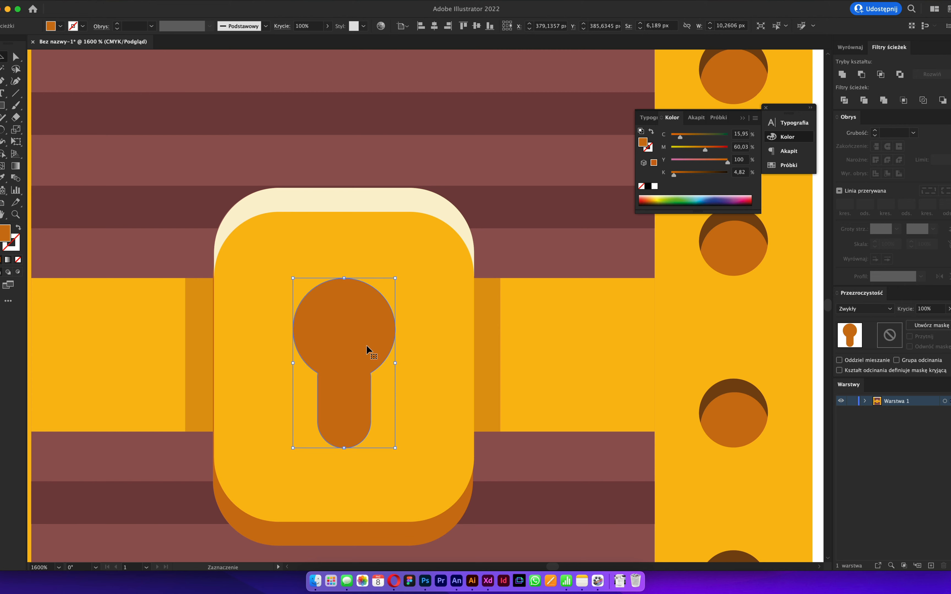
- Recolour the keyhole crescent with the dark brown sampled from a rivet crescent
left_click(339, 291)
scroll(419, 288, "down", 1)
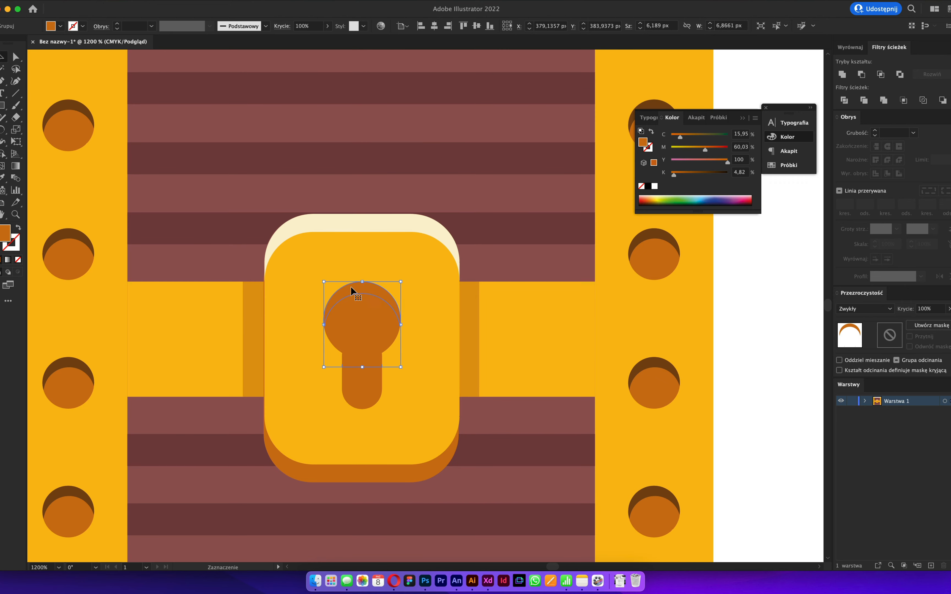
left_click(4, 179)
left_click(656, 235)
key("v")
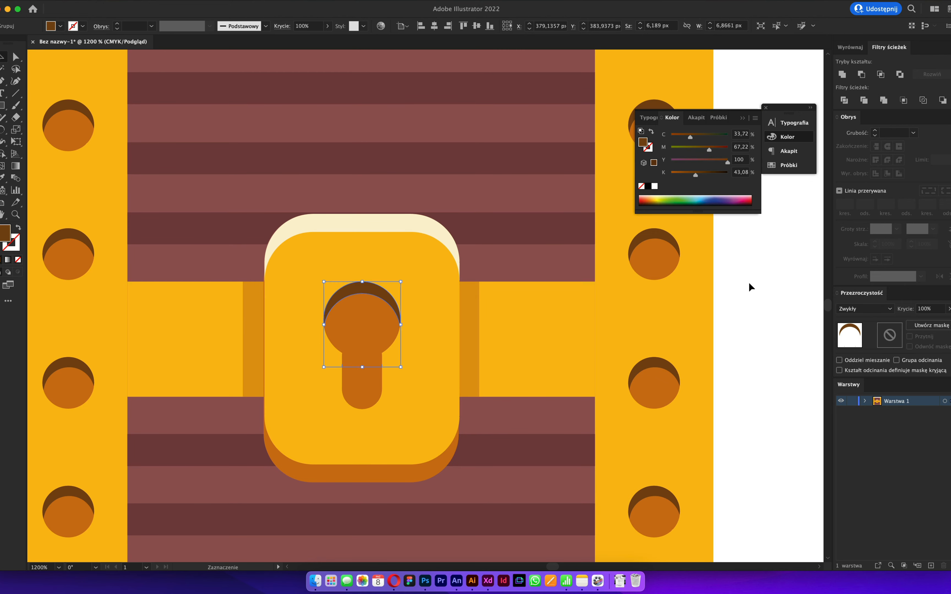
left_click(749, 285)
scroll(711, 283, "down", 3)
scroll(432, 265, "right", 2)
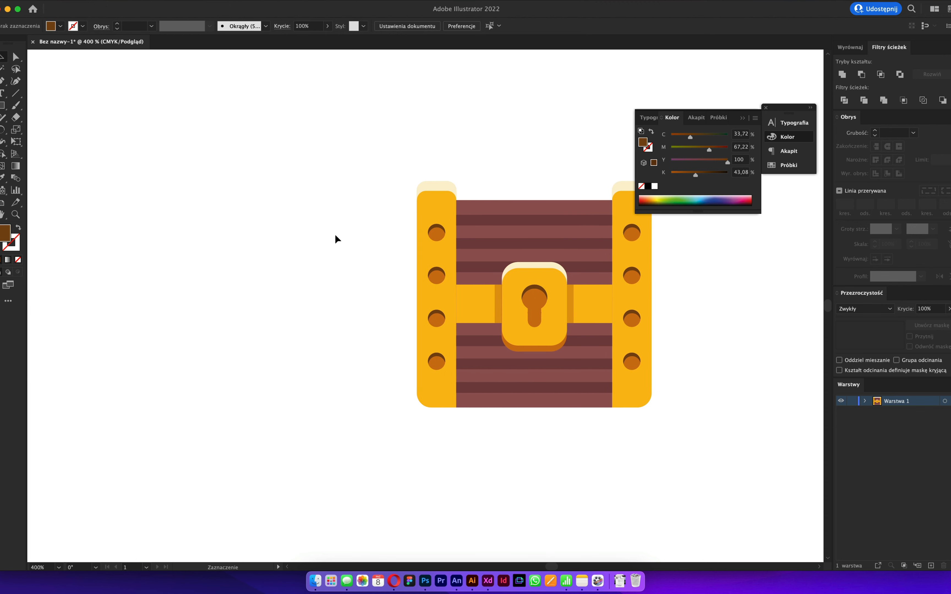
scroll(314, 228, "right", 2)
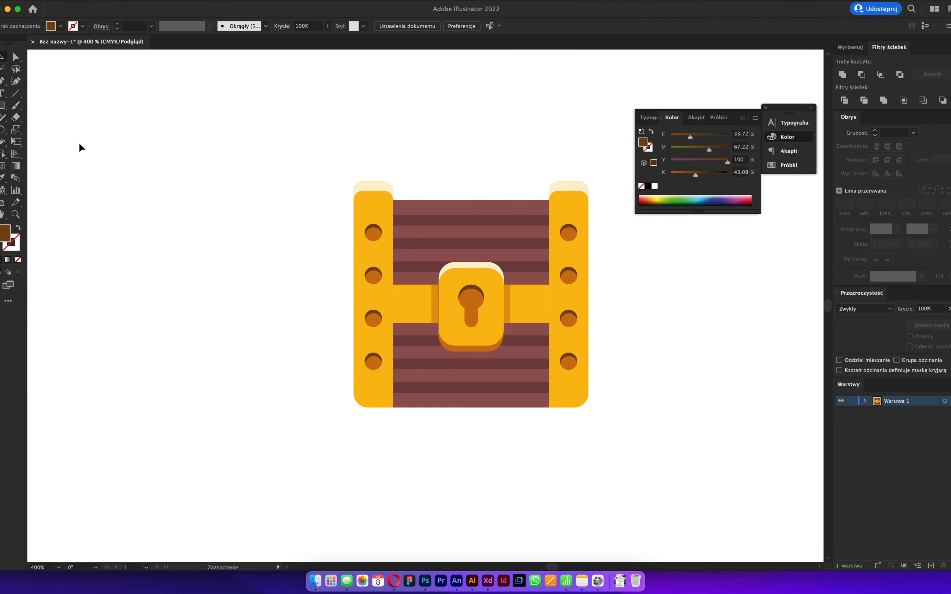
left_click(3, 105)
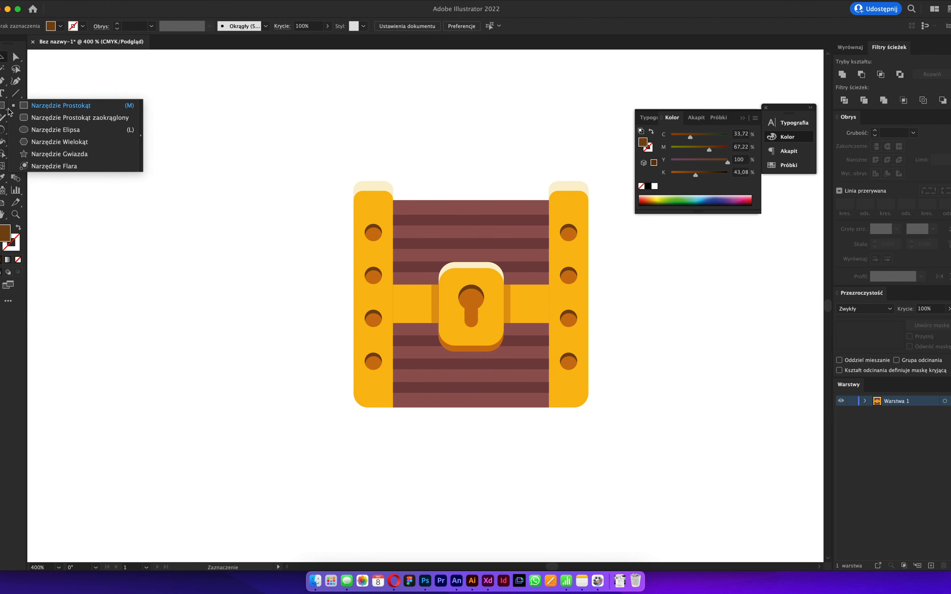
left_click(89, 132)
left_click_drag(227, 118, 721, 364)
key("super+z")
key("v")
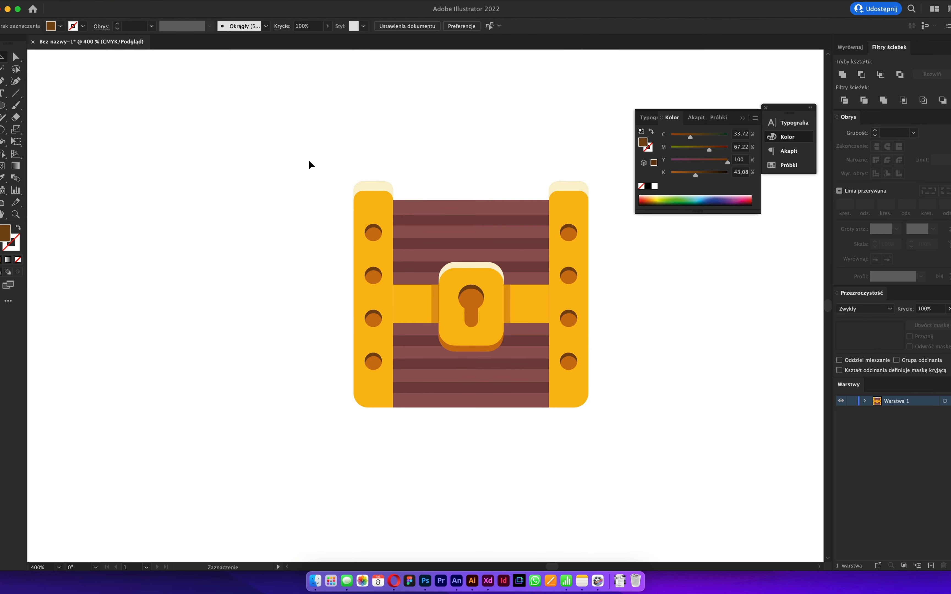
left_click_drag(311, 164, 652, 510)
key("super+shift+z")
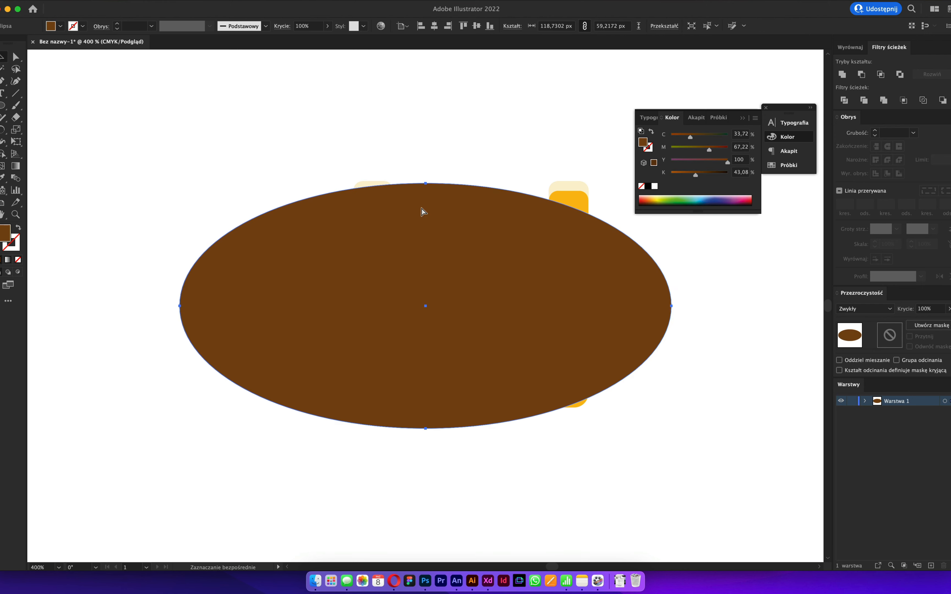
left_click_drag(403, 325, 448, 223)
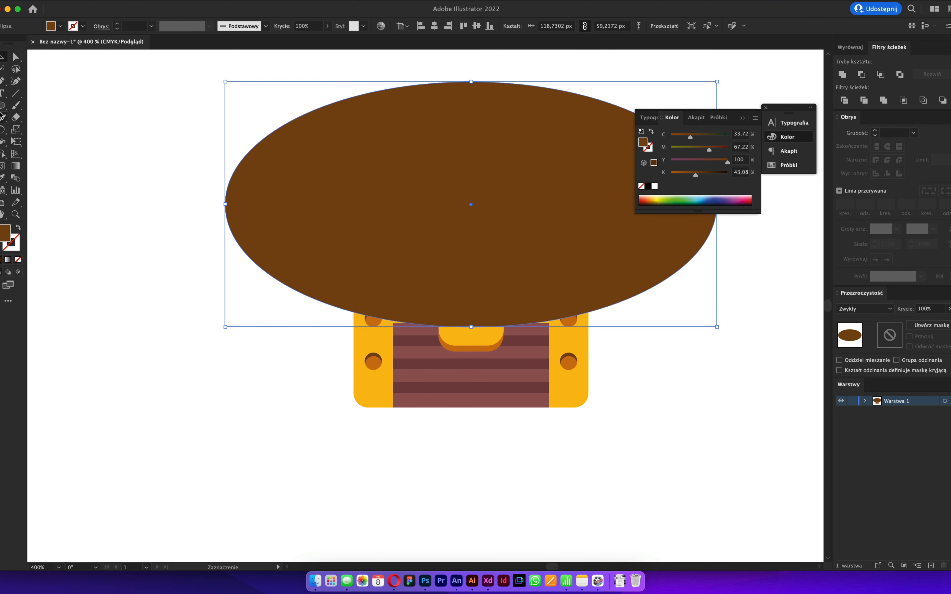
left_click_drag(3, 112, 23, 108)
left_click(82, 233)
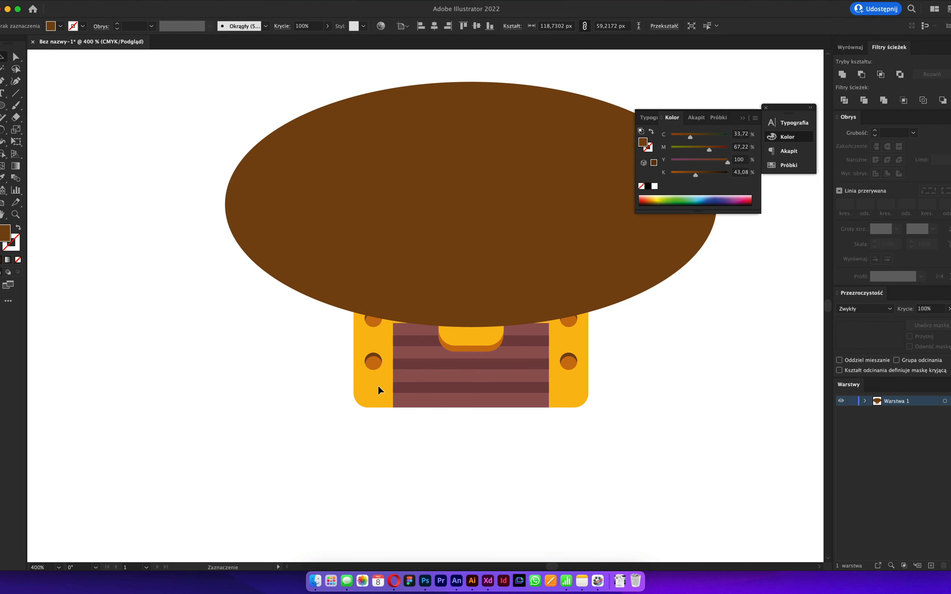
left_click(468, 387)
left_click_drag(320, 269, 10, 261)
key("super+z")
key("super+z")
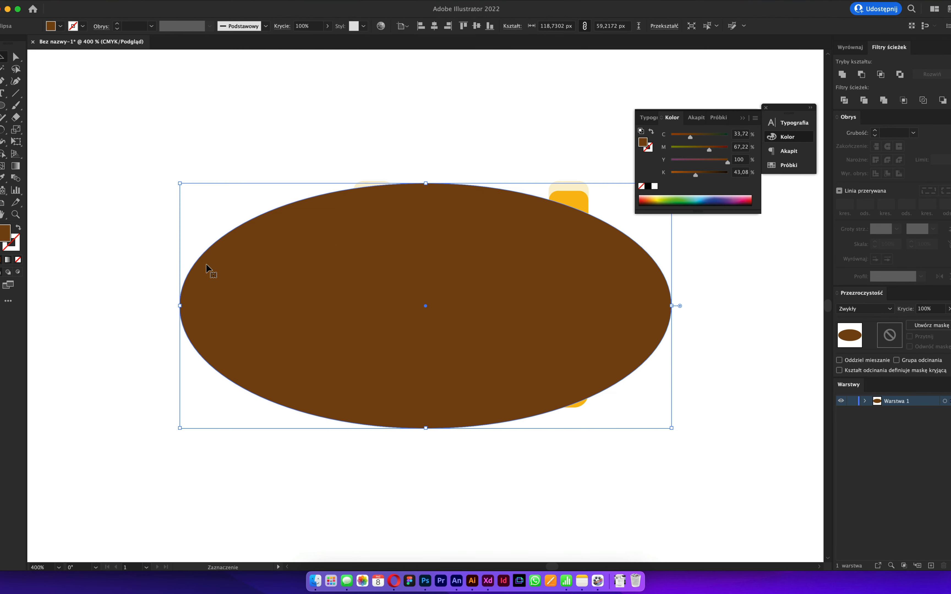
left_click(141, 233)
left_click(259, 272)
key("Delete")
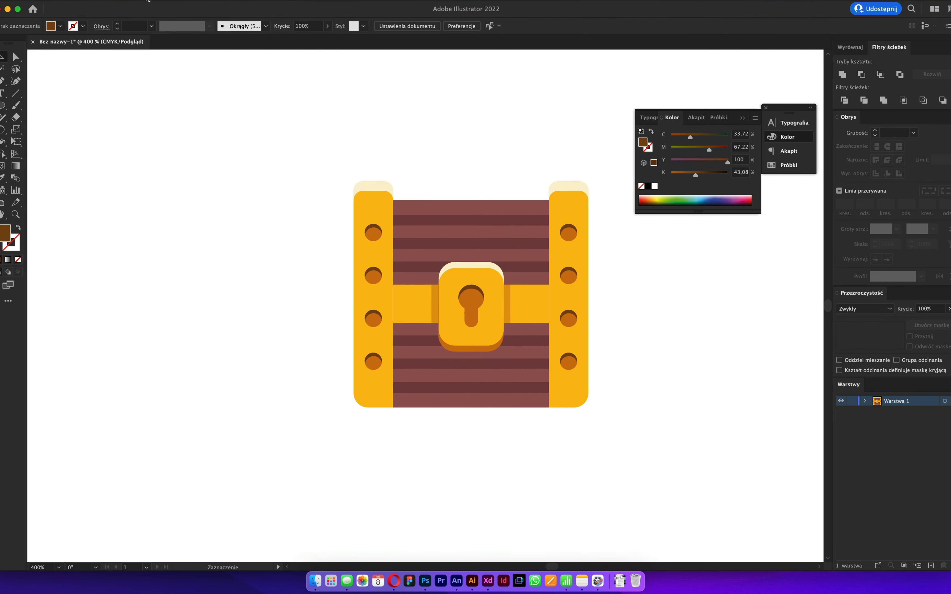
- Unlock all the locked chest parts and place a duplicate of the whole chest to the left of the original
left_click(118, 1)
left_click(169, 81)
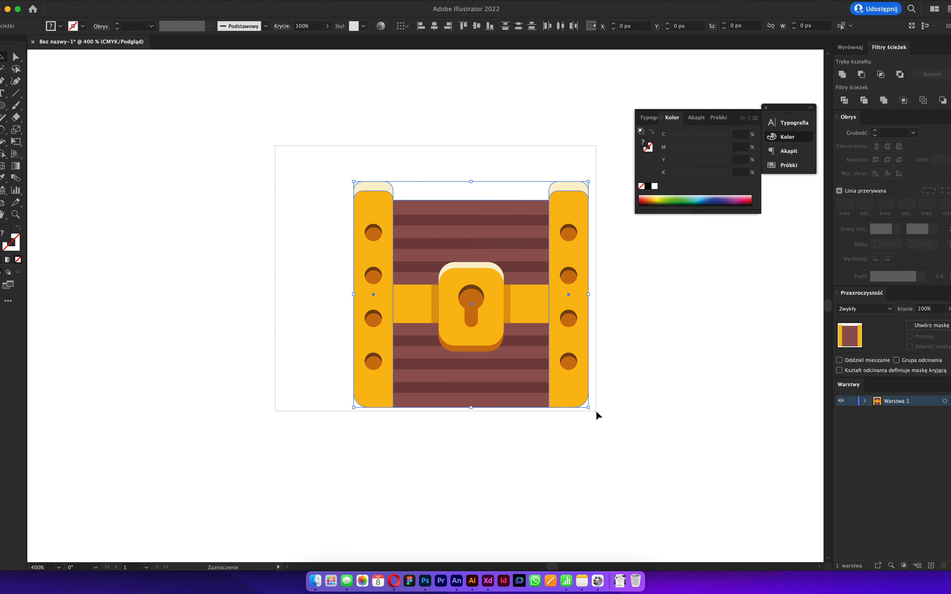
left_click_drag(561, 381, 272, 380)
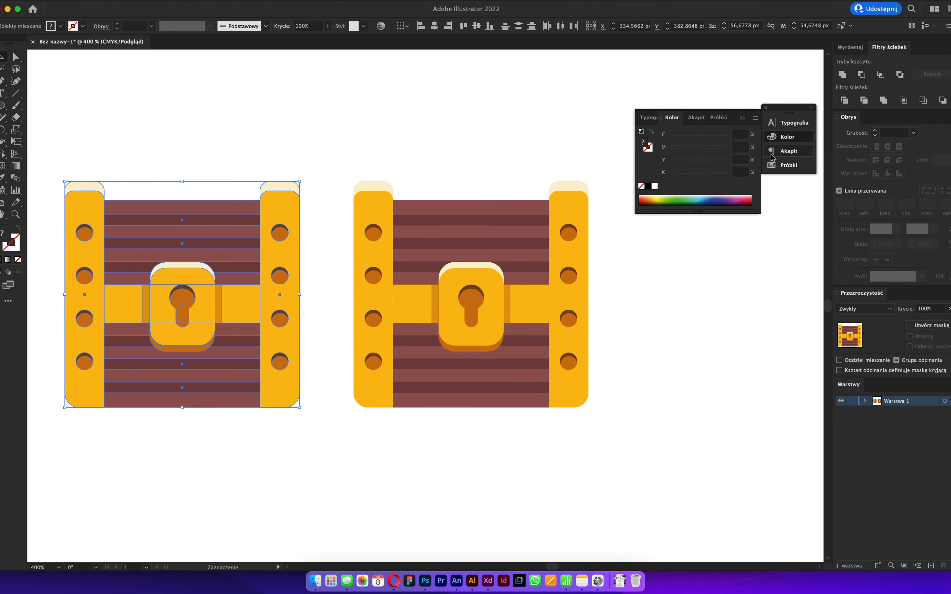
- Unite the duplicated chest into a single silhouette and fill it black with no outline
left_click(842, 74)
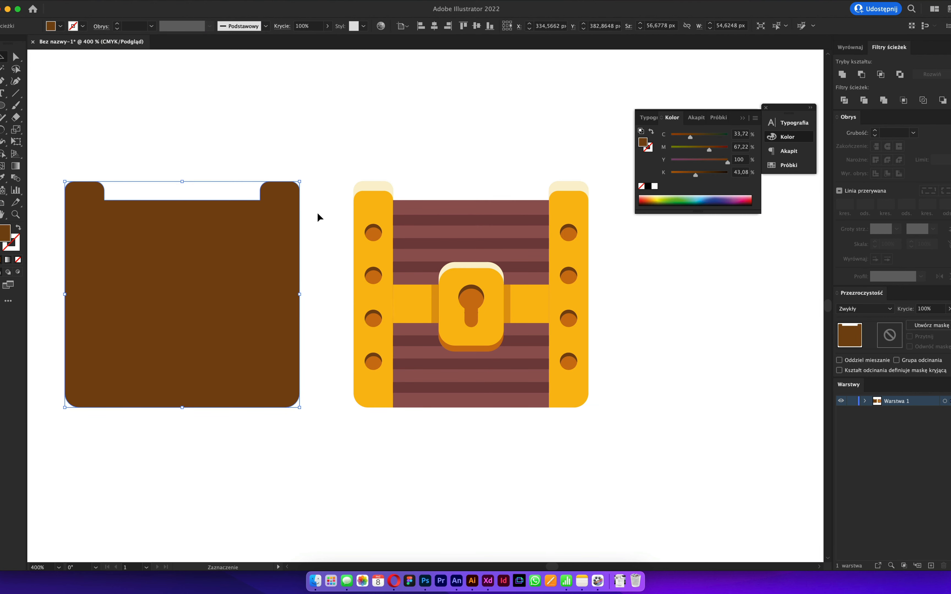
left_click(2, 250)
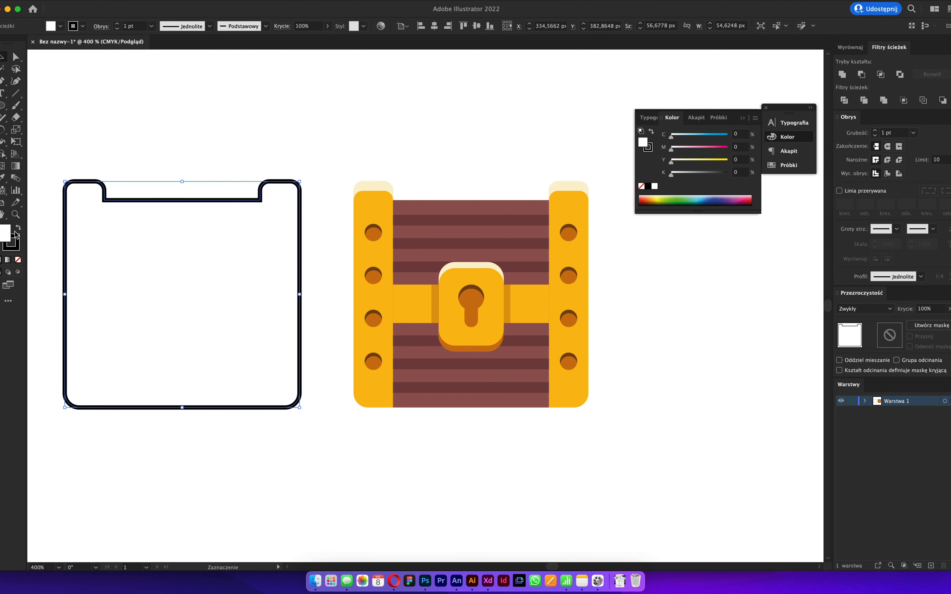
left_click(18, 230)
left_click(15, 247)
left_click(18, 260)
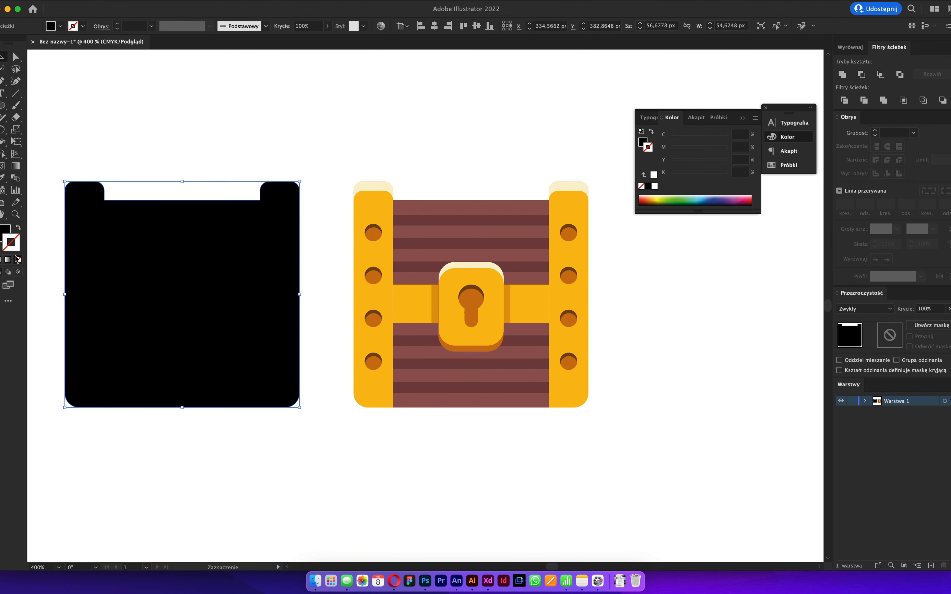
- Draw an ellipse about 111 × 55 px over the upper part of the black silhouette and align both on their horizontal centres
scroll(94, 246, "left", 3)
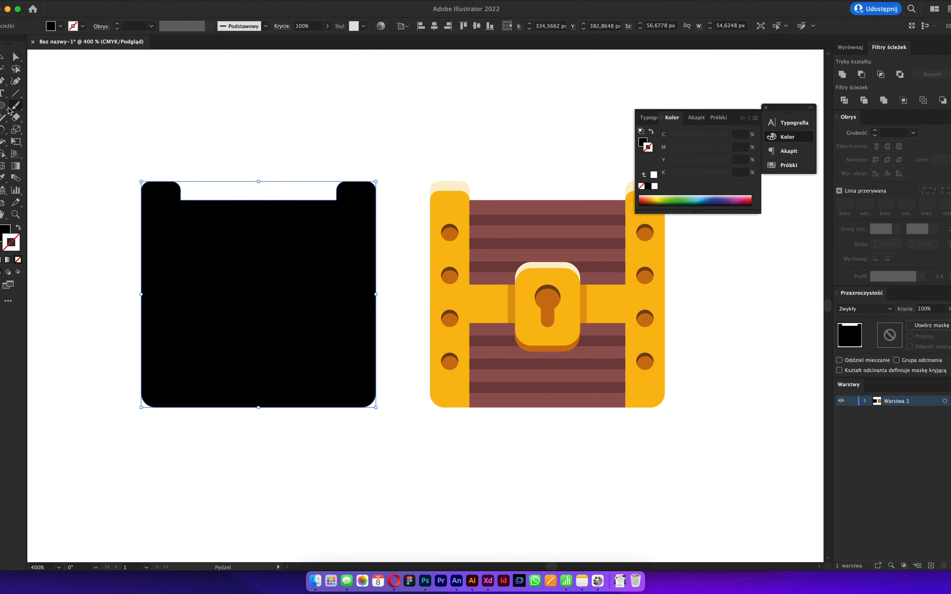
key("super+minus")
key("super+minus")
key("super+minus")
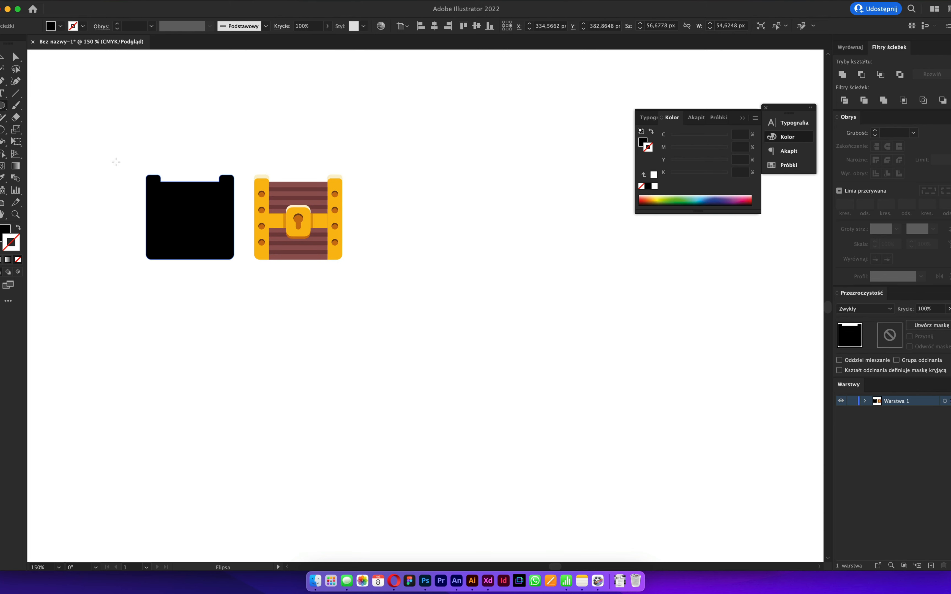
left_click_drag(107, 149, 279, 232)
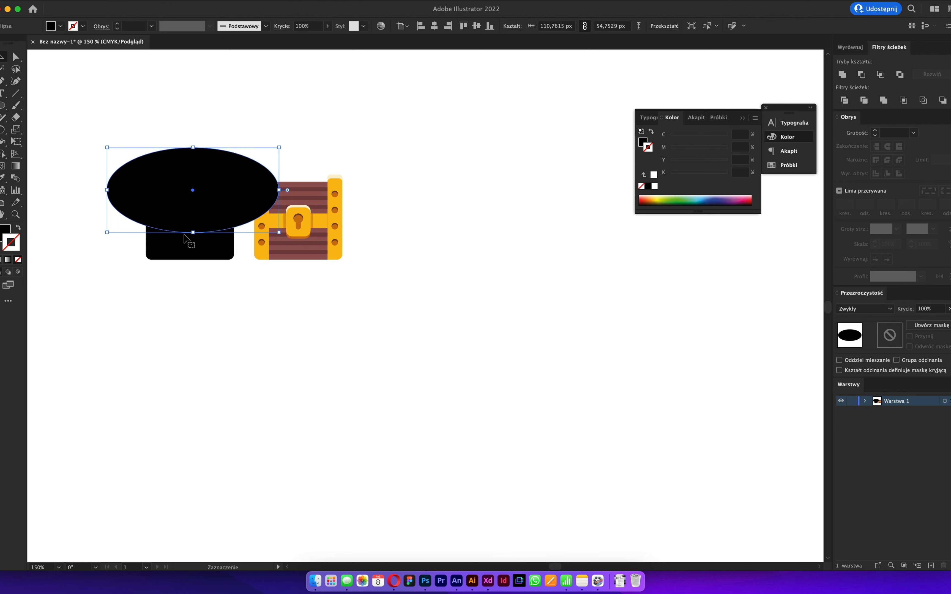
key("v")
left_click(183, 256, "shift")
left_click(434, 27)
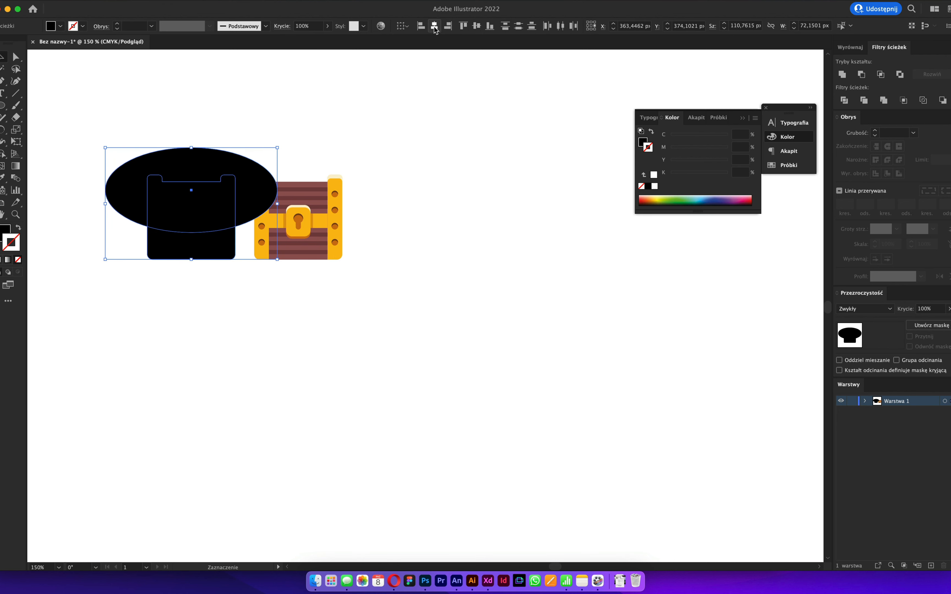
- Subtract the ellipse from the silhouette and move the remaining curved black piece onto the lower part of the coloured chest
left_click(861, 75)
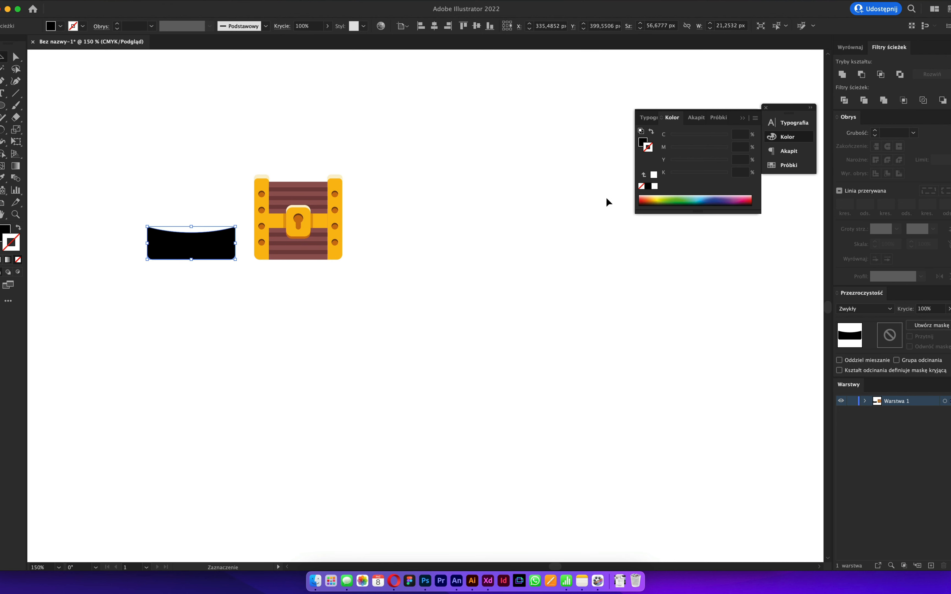
left_click(366, 223)
scroll(295, 261, "up", 3)
left_click_drag(117, 225, 406, 233)
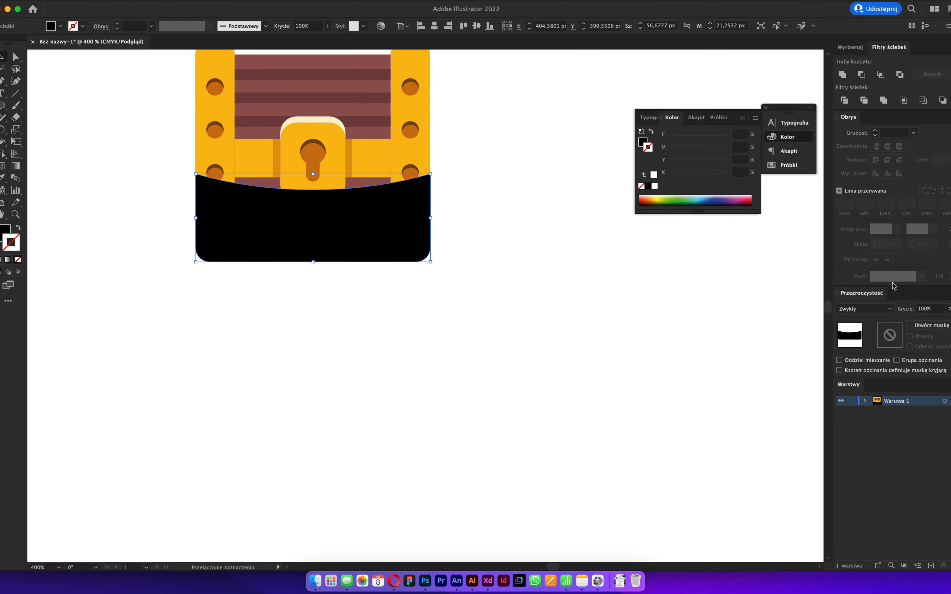
- Try the Darken (Ciemniej), Multiply (Mnożenie), Color Burn (Ściemnianie) and Overlay (Nakładka) blend modes on the curved black piece
left_click(871, 314)
left_click(867, 333)
left_click(871, 310)
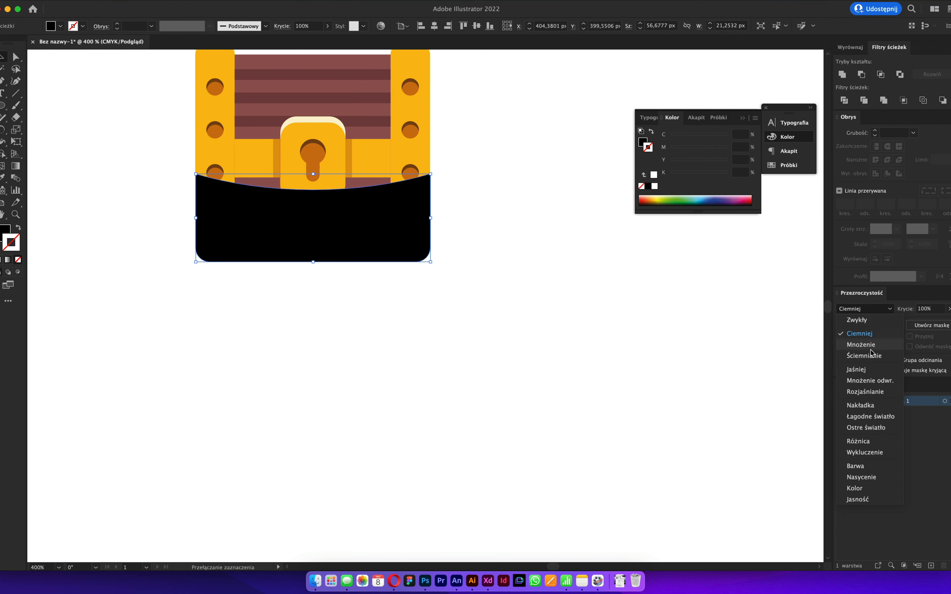
left_click(868, 406)
left_click(862, 310)
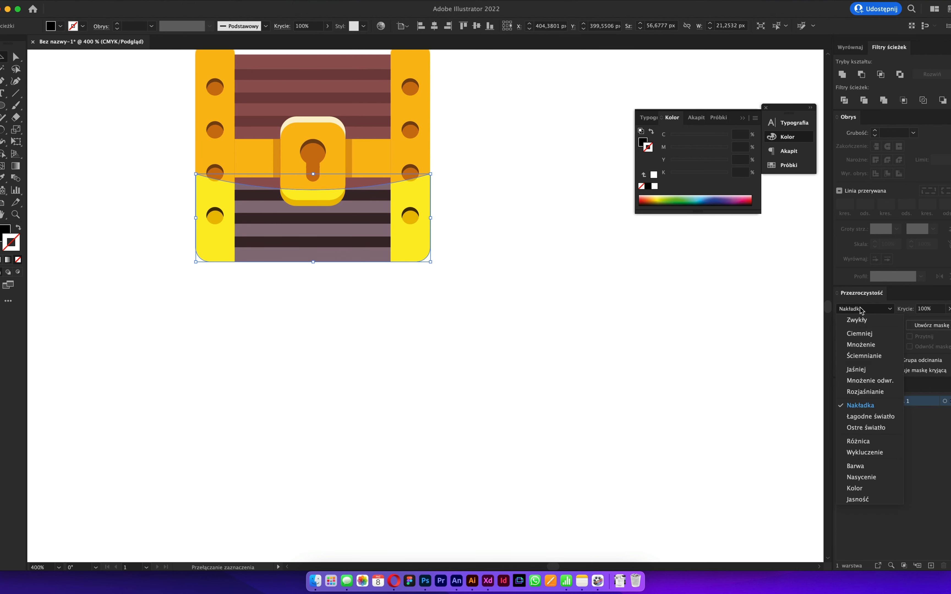
left_click(861, 345)
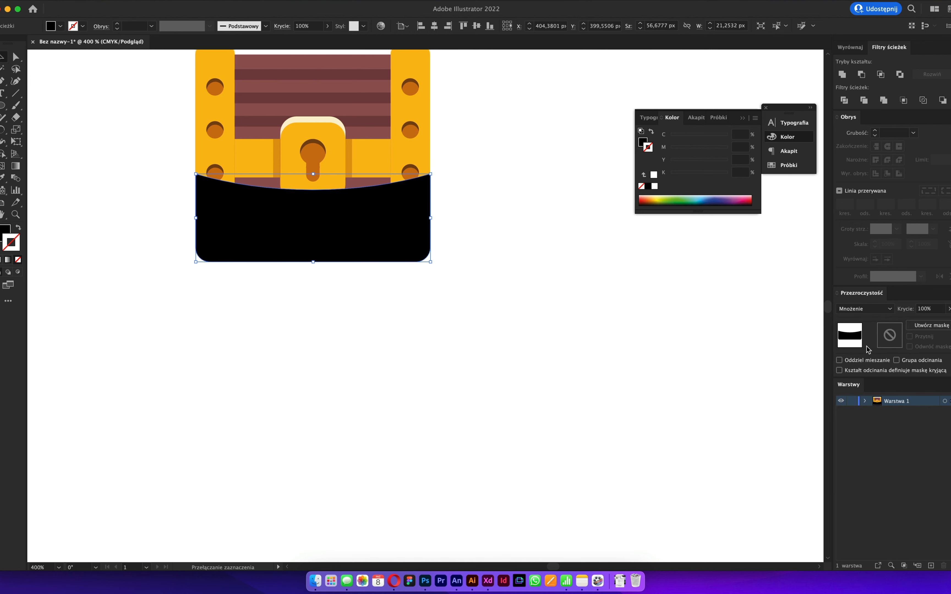
left_click(868, 312)
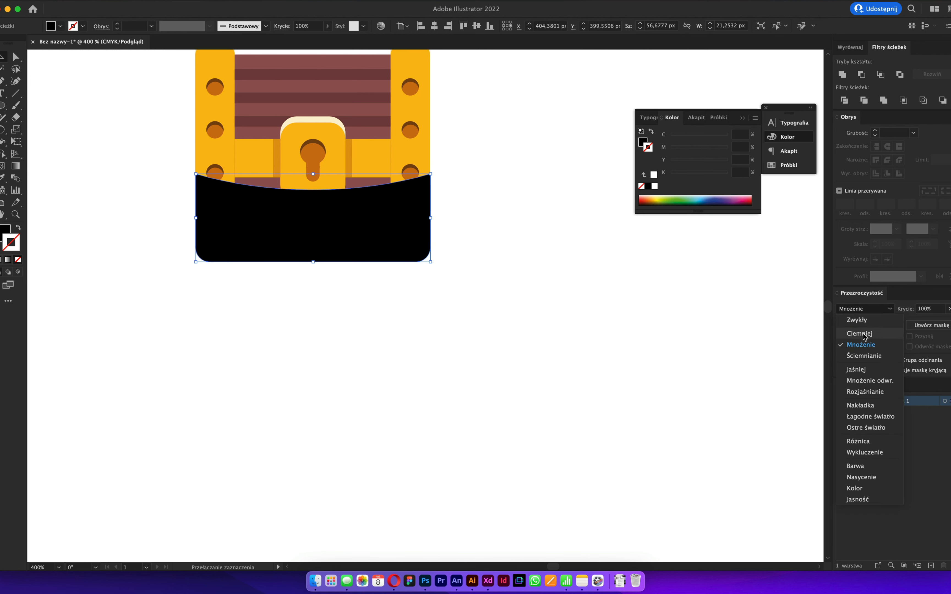
left_click(866, 356)
left_click(870, 310)
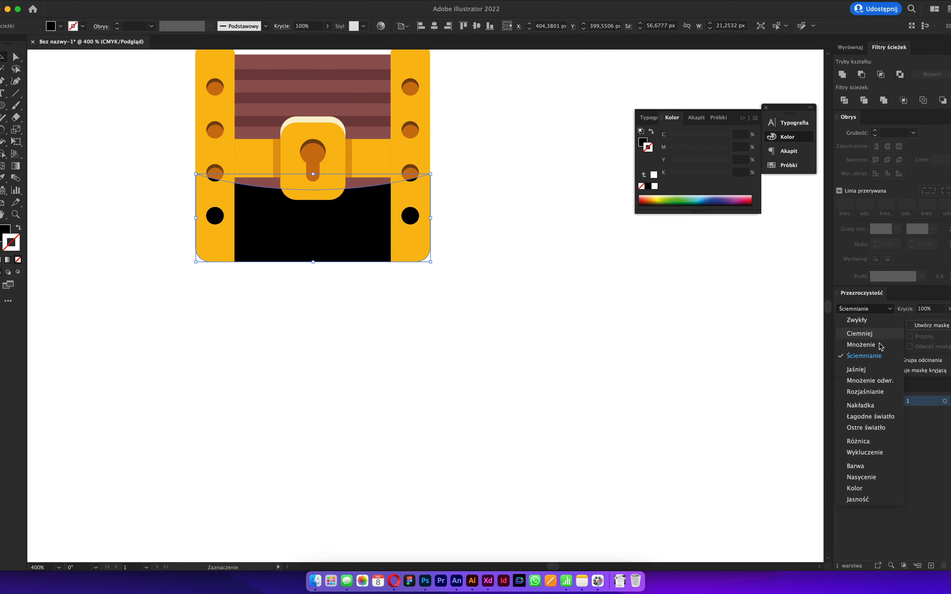
left_click(878, 404)
- Delete the curved shadow piece from the lower part of the chest
left_click(392, 272)
left_click(395, 254)
scroll(384, 280, "up", 5)
key("Delete")
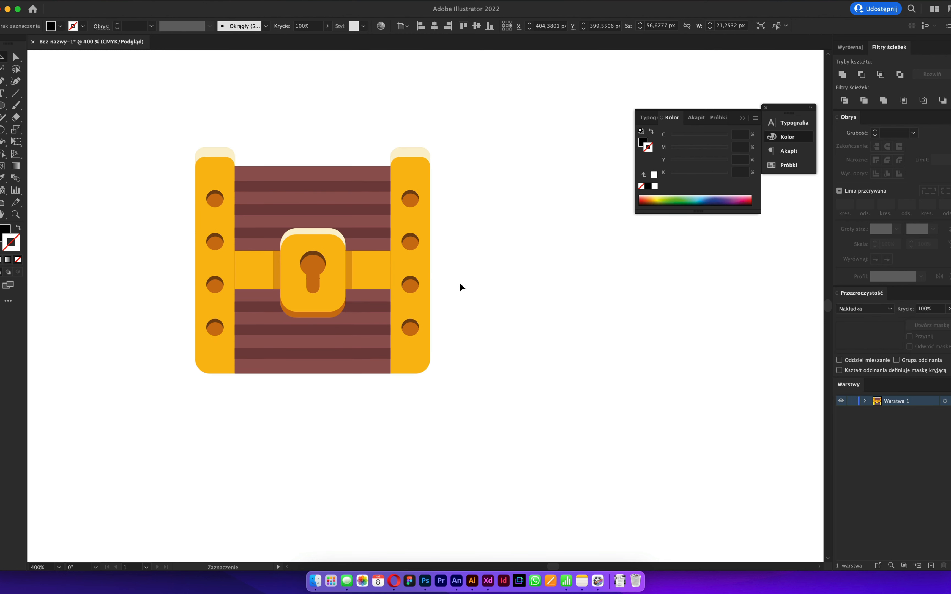
- Draw a black rectangle about 59 × 17 px across the upper middle of the chest, extending beyond its left side
left_click_drag(2, 106, 29, 104)
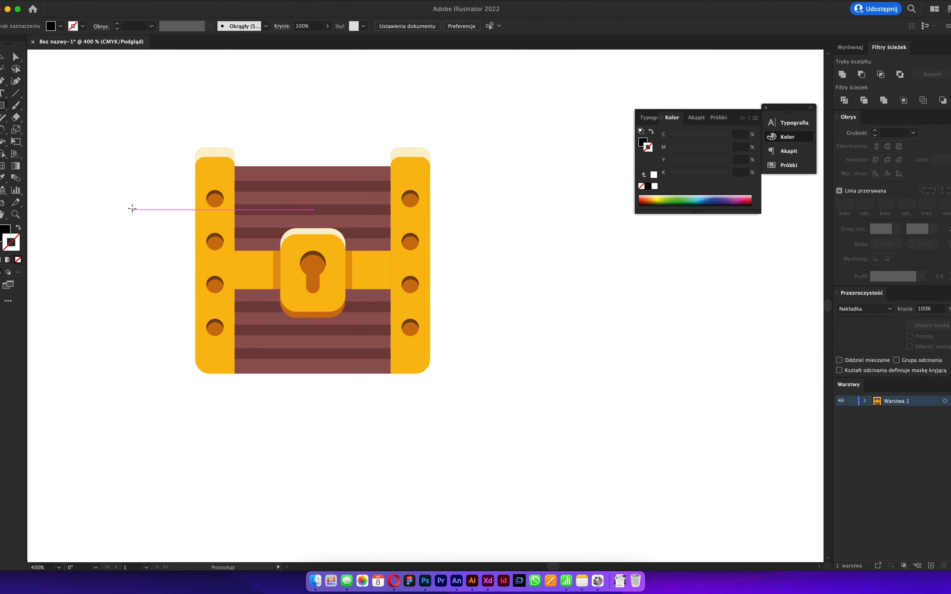
mouse_move(122, 207)
left_mouse_down()
mouse_move(233, 270)
mouse_move(367, 278)
left_mouse_up()
key("e")
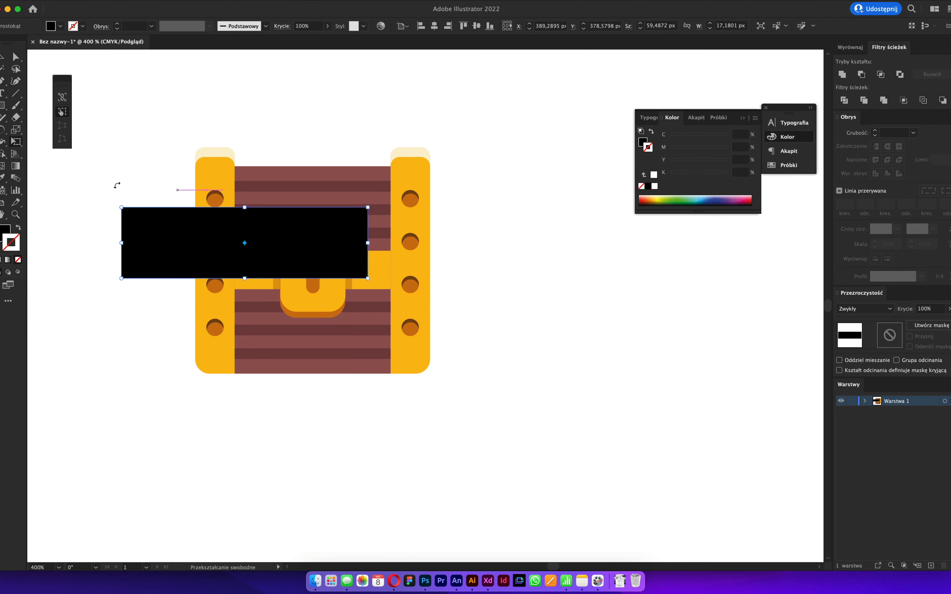
left_click_drag(117, 185, 109, 247)
key("v")
left_click_drag(251, 236, 382, 301)
left_click_drag(457, 228, 484, 205)
key("super+z")
key("super+z")
key("super+z")
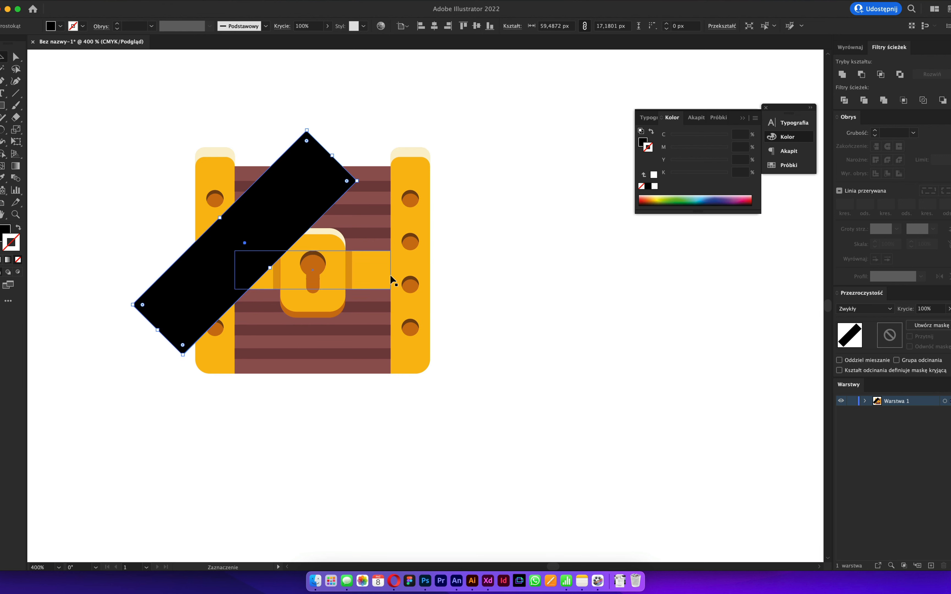
- Place a thinner copy of the black rectangle just above it and rotate both rectangles 45° counterclockwise together
left_click_drag(271, 226, 244, 169)
left_click(149, 219, "shift")
key("e")
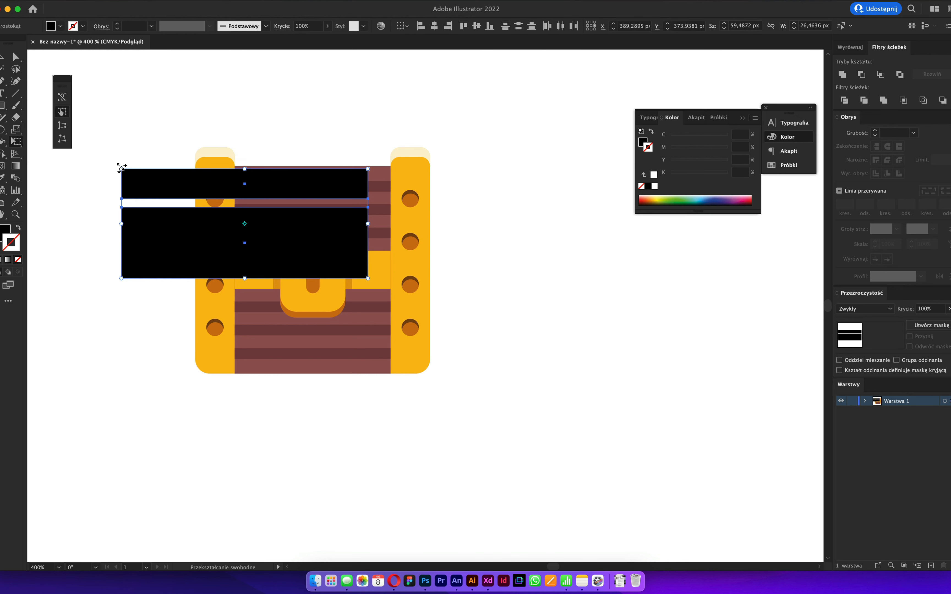
left_click_drag(122, 168, 95, 245)
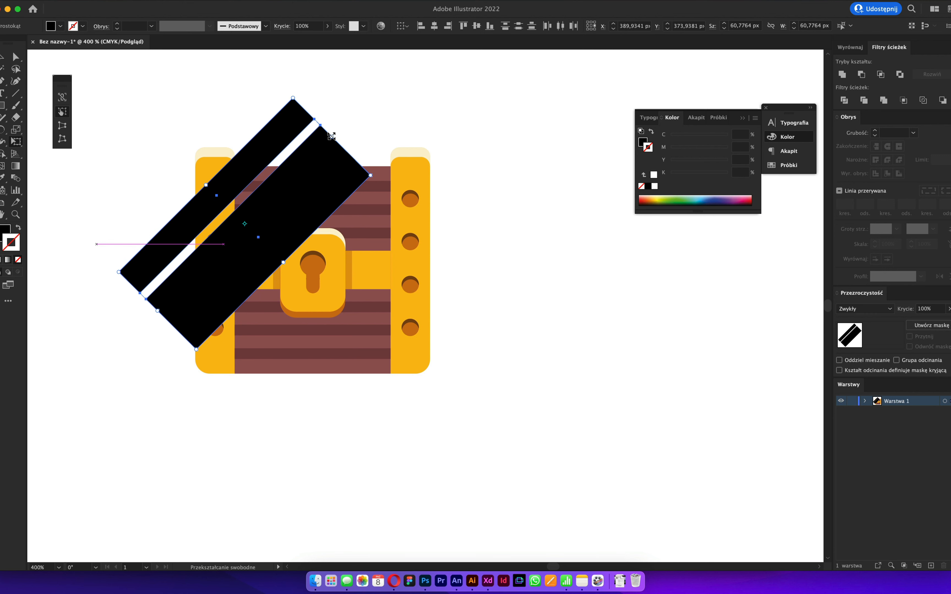
- Lengthen both diagonal stripes to about 98 px across the chest's lower-right half and set their blend mode to Overlay (Nakładka)
left_click_drag(331, 136, 394, 88)
left_click_drag(377, 163, 462, 227)
left_click(864, 309)
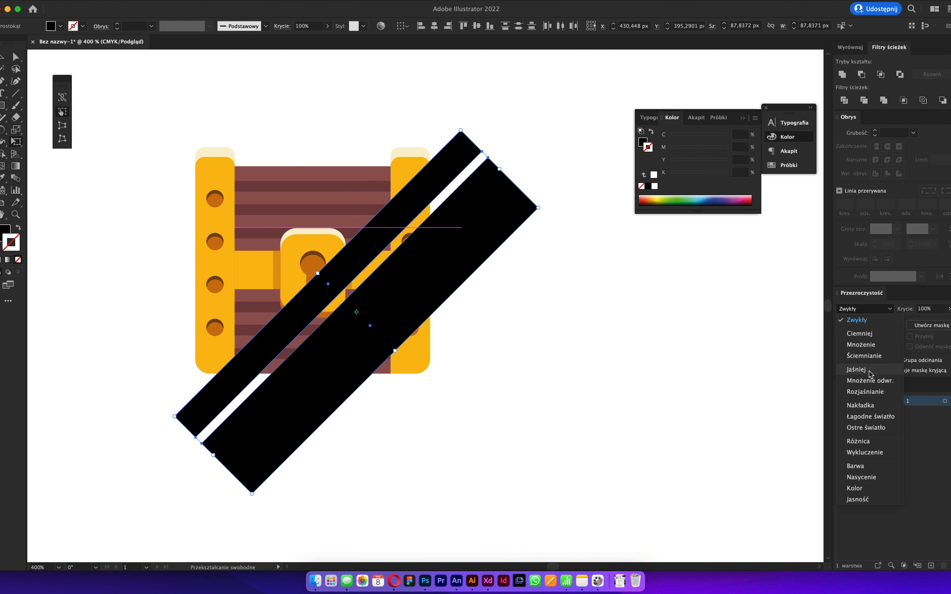
left_click(872, 406)
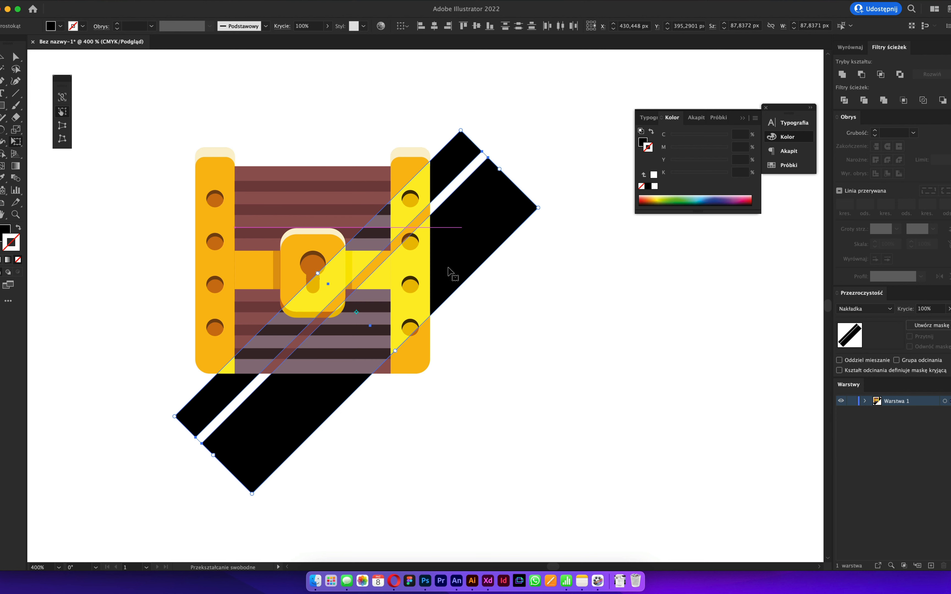
key("v")
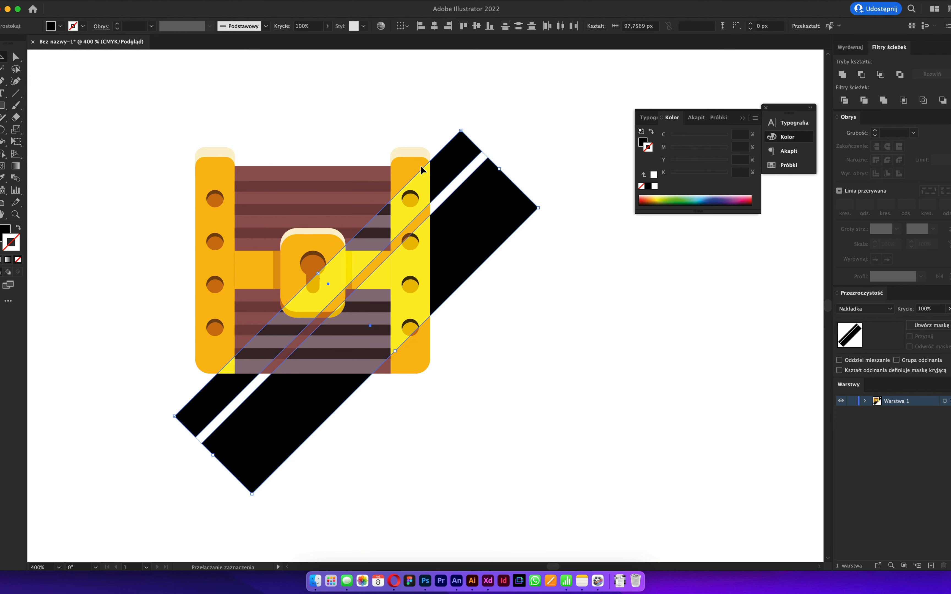
- Use Shape Builder with the right pillar to remove the stripe ends that stick out beyond the chest's right side
left_click(408, 167, "shift")
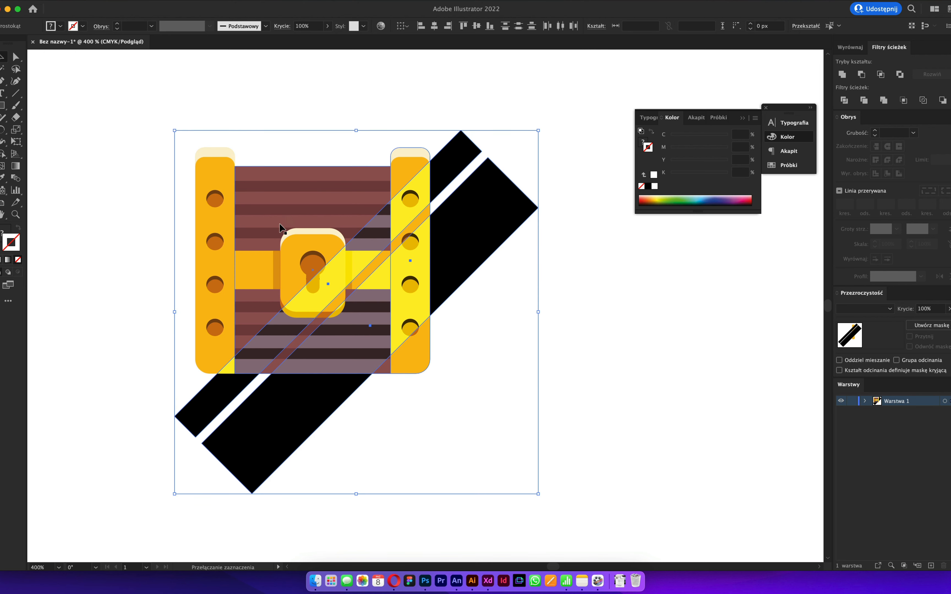
mouse_move(3, 176)
left_mouse_down()
mouse_move(23, 157)
mouse_move(59, 168)
mouse_move(5, 161)
mouse_move(57, 157)
left_mouse_up()
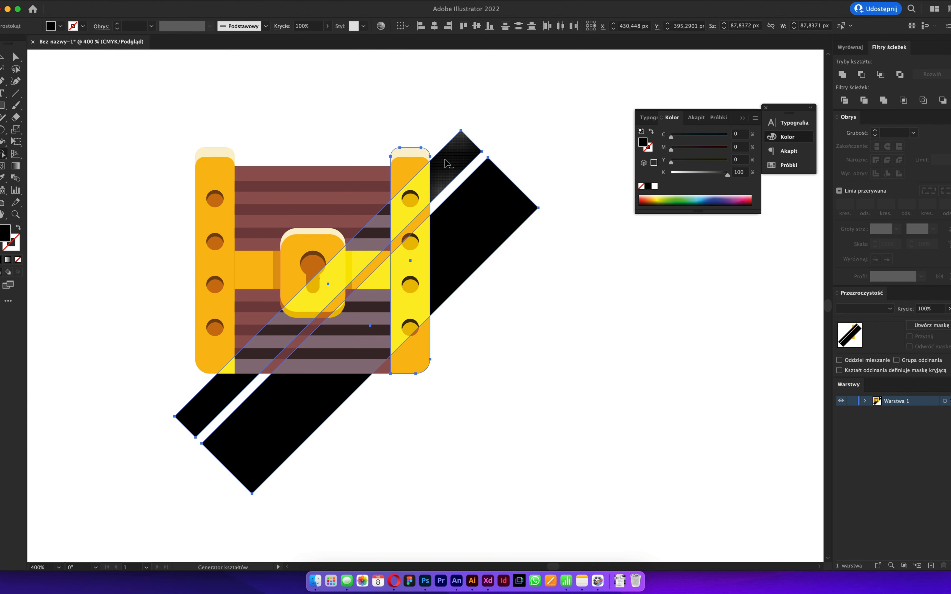
left_click(460, 155, "alt")
left_click(471, 235, "alt")
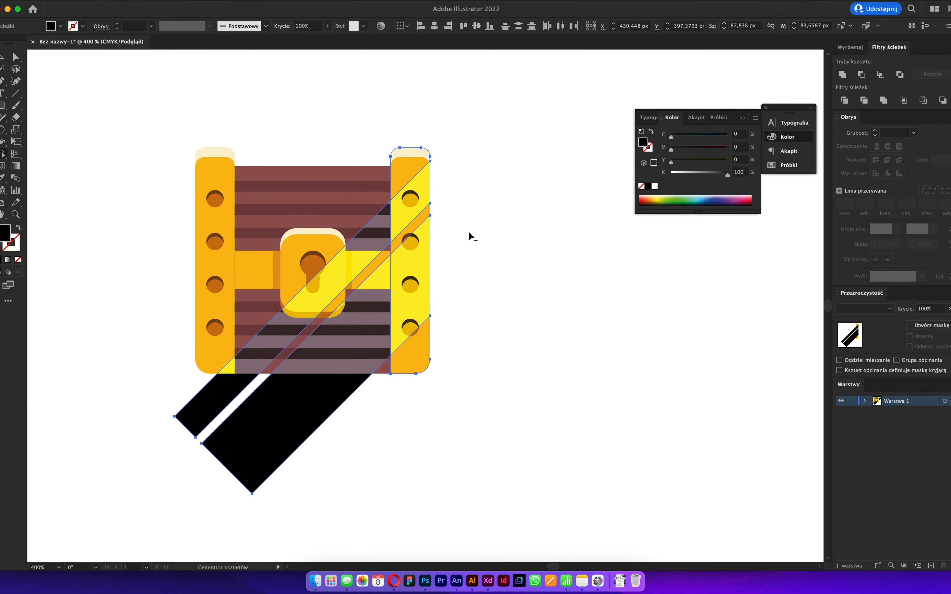
left_click(328, 394, "alt")
key("super+z")
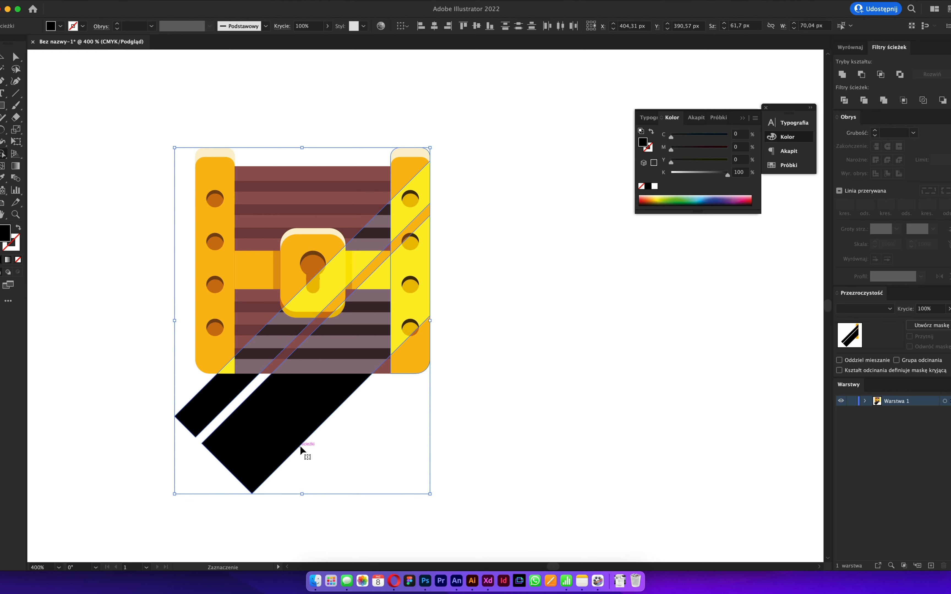
key("v")
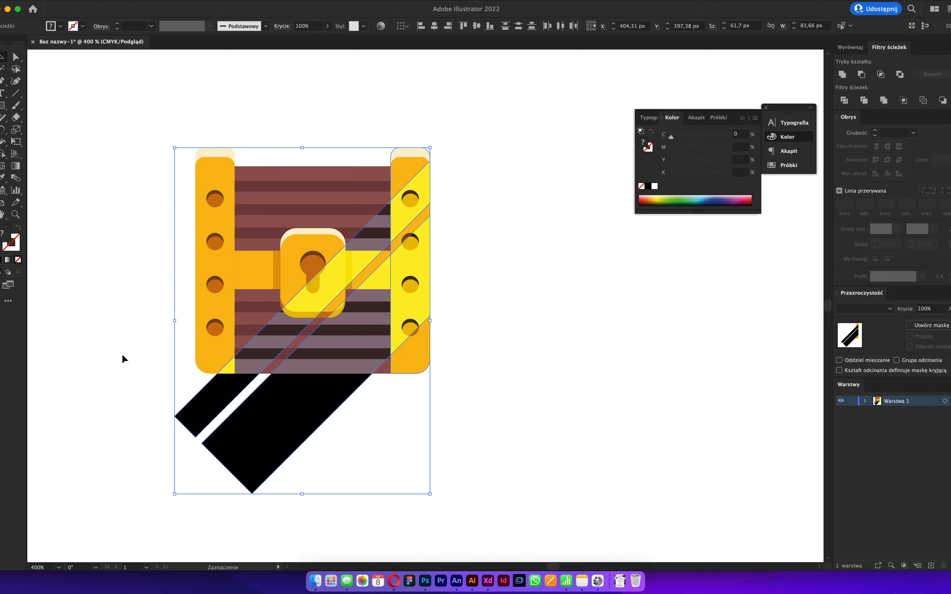
left_click(122, 354)
- Ungroup the group containing the lock, the rivets and the dark planks
left_click(319, 241)
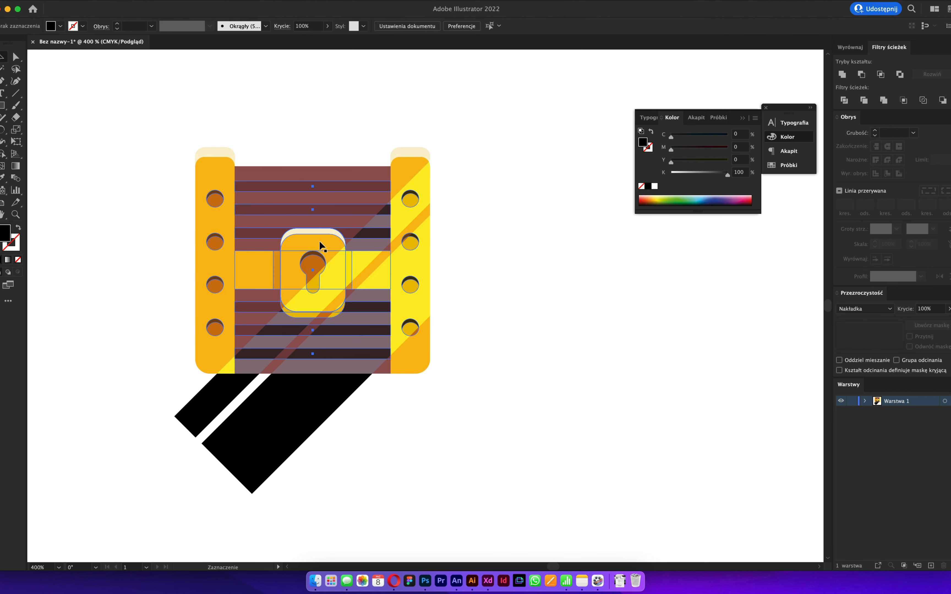
scroll(320, 251, "up", 1)
scroll(324, 250, "up", 1)
right_click(324, 250)
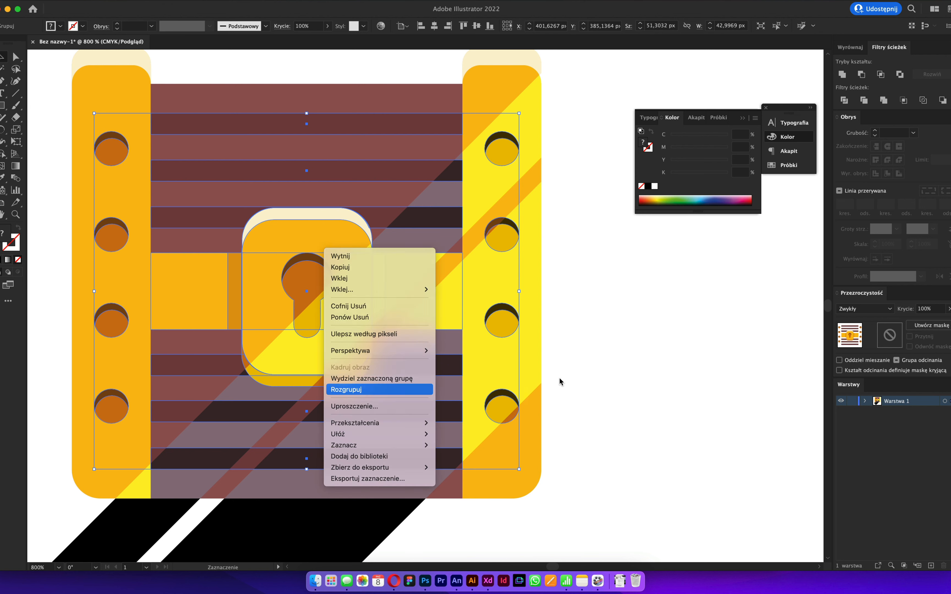
left_click(361, 388)
- Use Shape Builder with the wooden body and the left pillar to remove the stripe ends hanging below the chest
scroll(611, 353, "down", 1)
scroll(612, 352, "down", 1)
key("a")
left_click(455, 450)
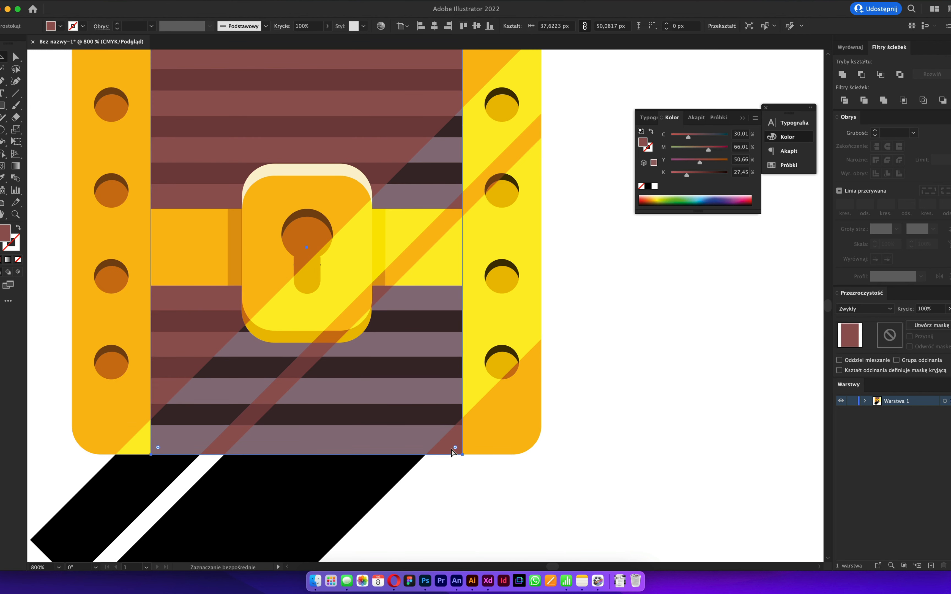
scroll(445, 451, "down", 1)
key("v")
left_click(282, 501)
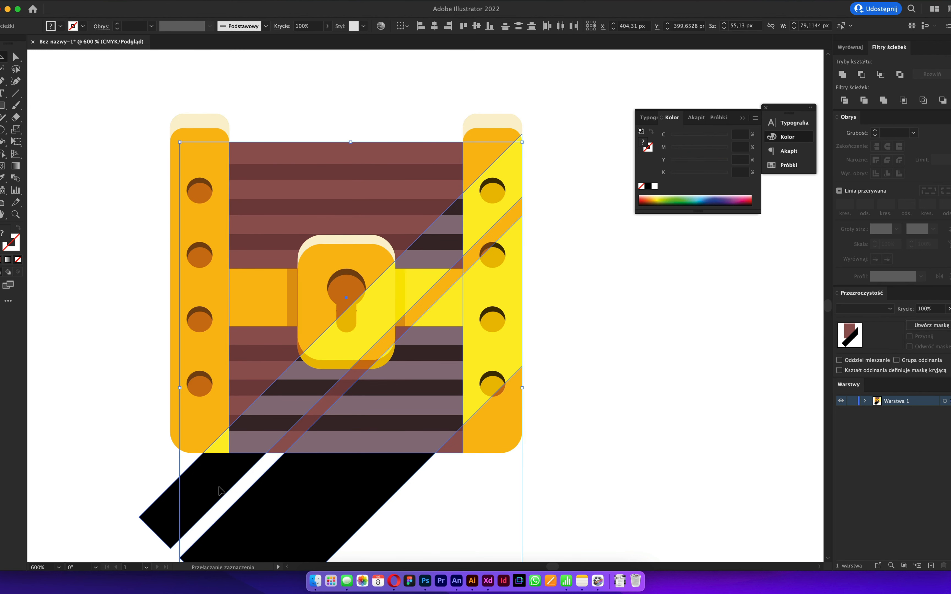
left_click(191, 426)
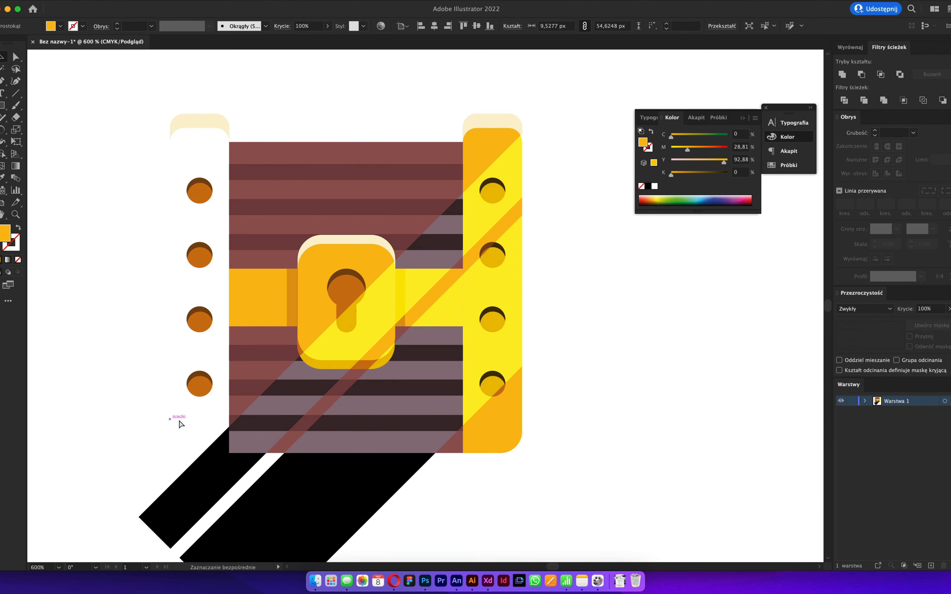
left_click(452, 450, "shift")
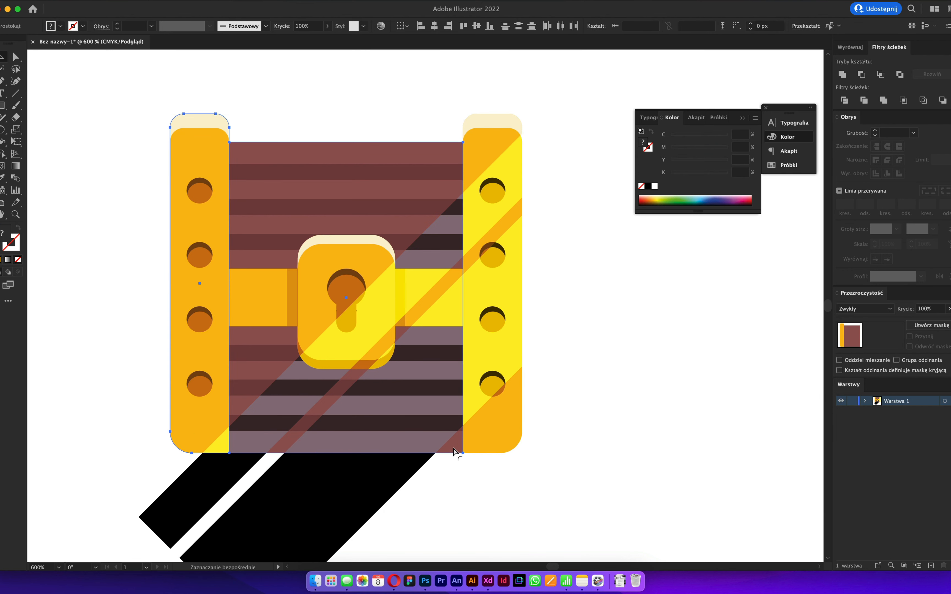
left_click(253, 511, "shift")
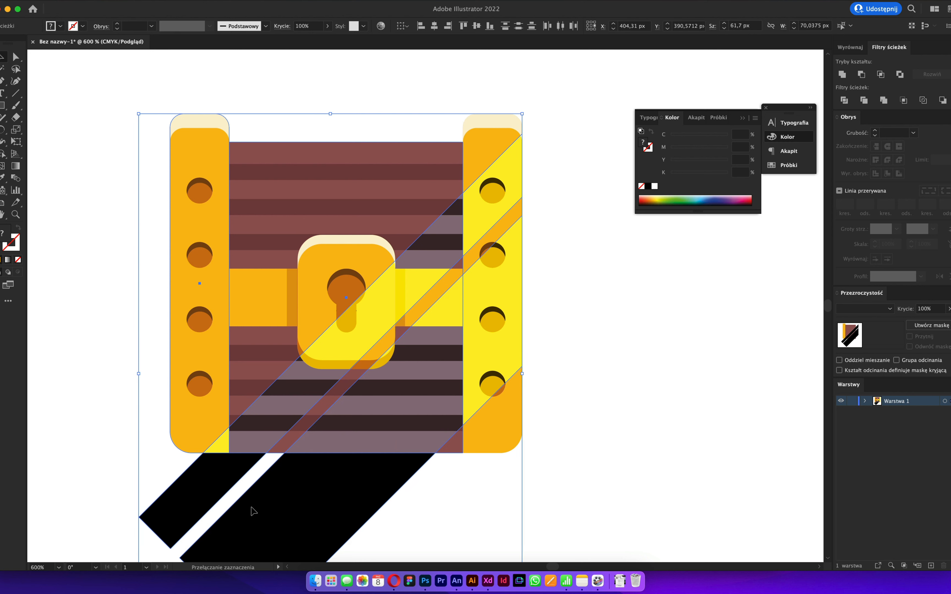
key("shift+m")
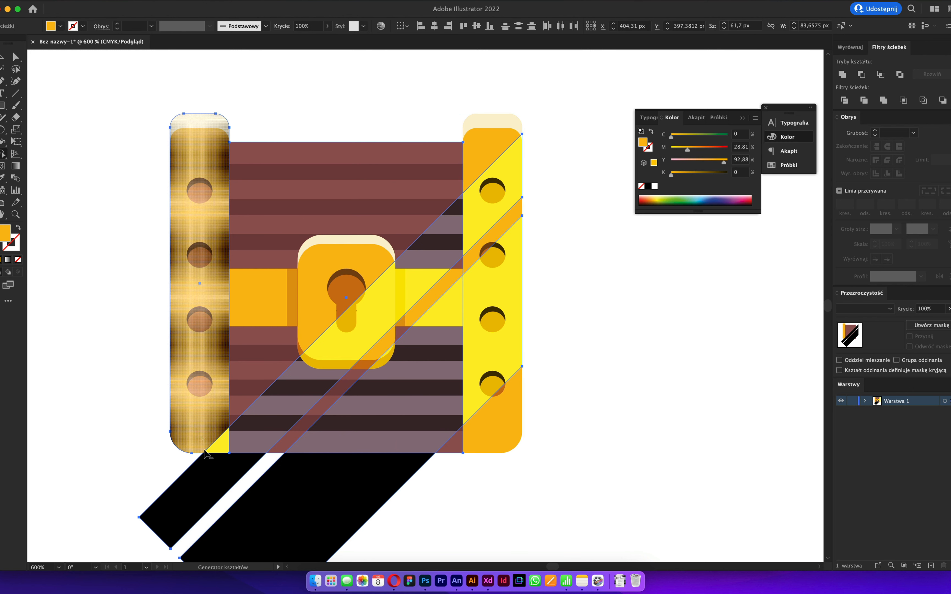
left_click(197, 486, "alt")
left_click(290, 510, "alt")
key("v")
left_click(229, 494)
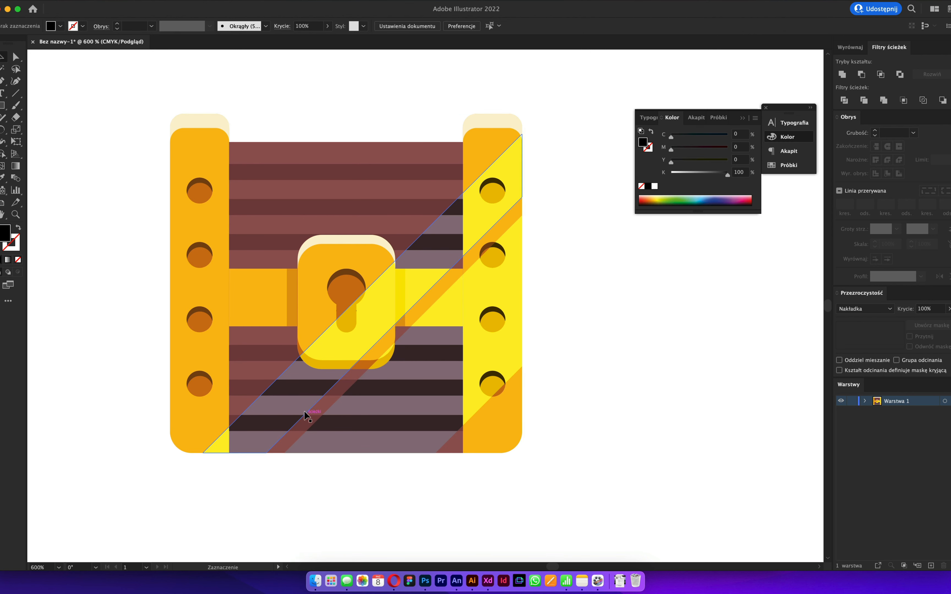
- Use Shape Builder with both pillars and the crossbar to cut away the stripe parts over the wood below the crossbar
left_click(304, 396)
left_click(307, 491)
left_click(449, 279)
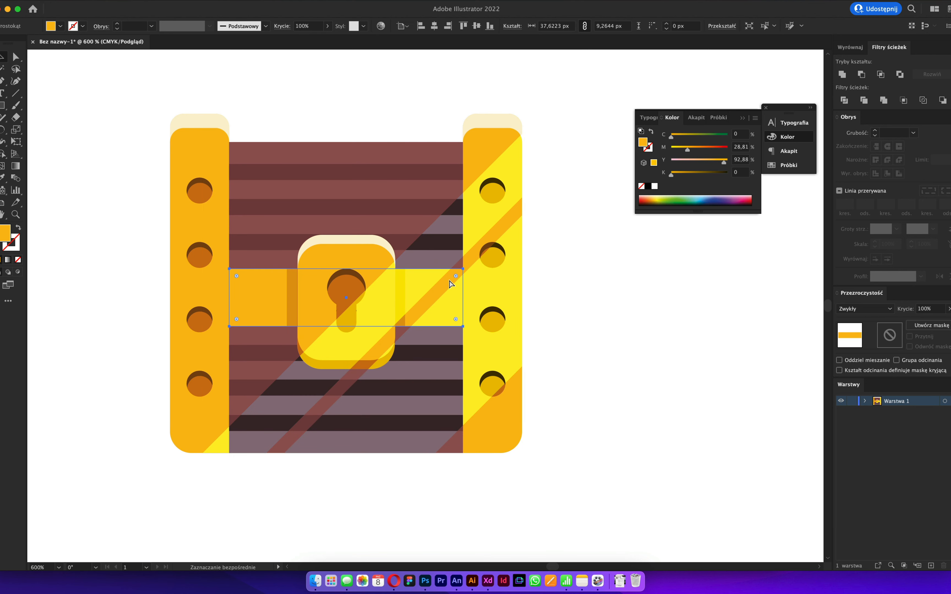
left_click(491, 143, "shift")
left_click(205, 149, "shift")
key("a")
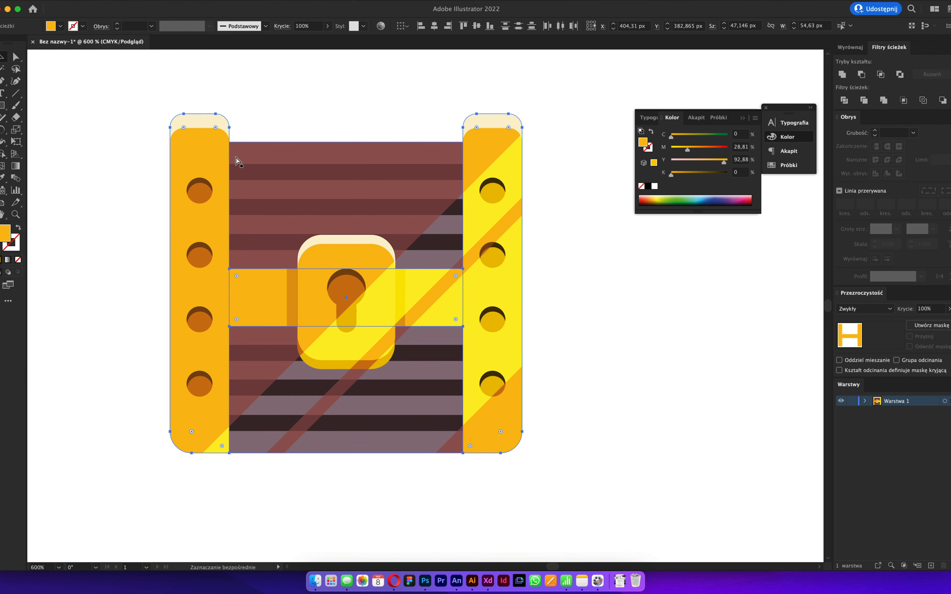
key("v")
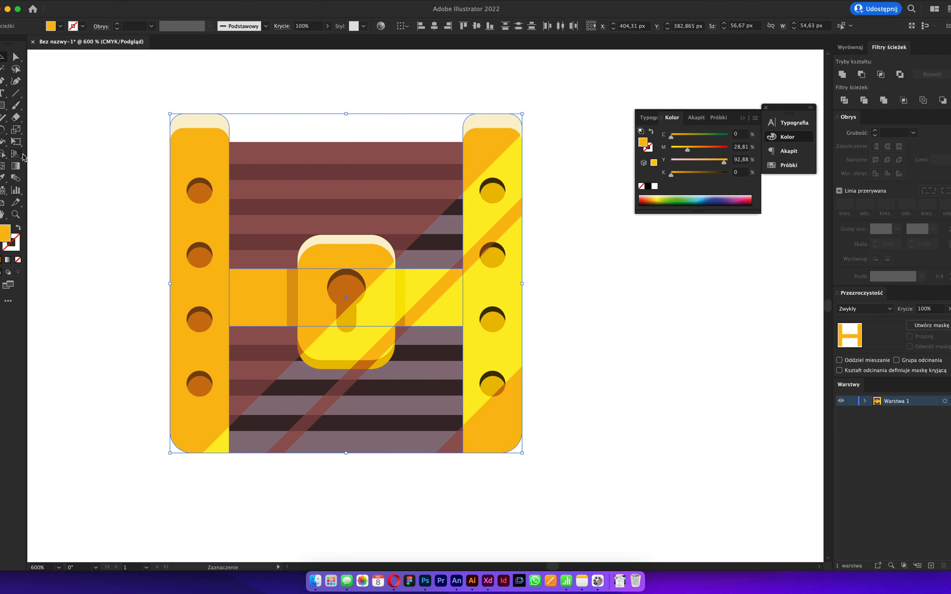
left_click(424, 295, "shift")
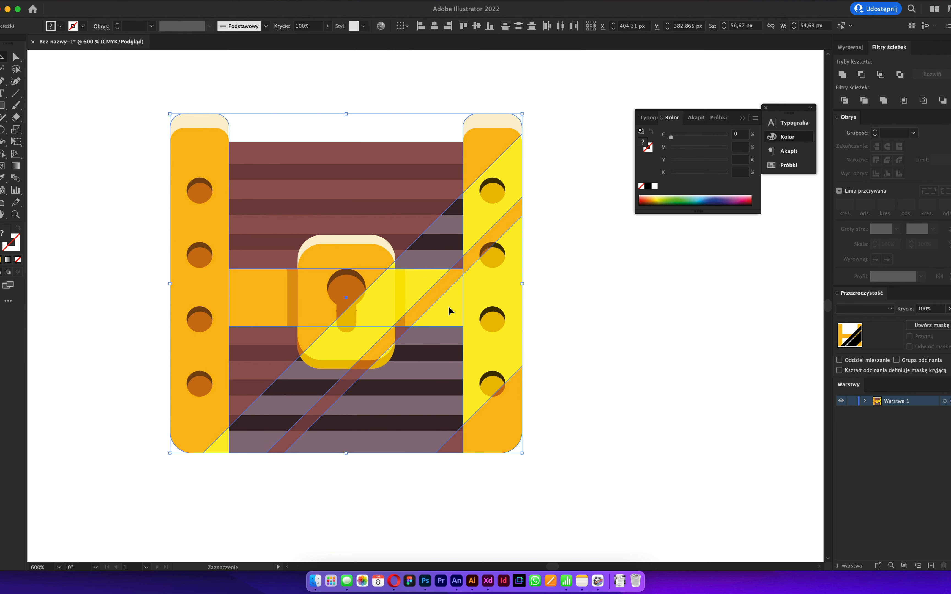
key("super+x")
key("super+z")
left_click_drag(5, 157, 55, 161)
left_click(413, 373, "alt")
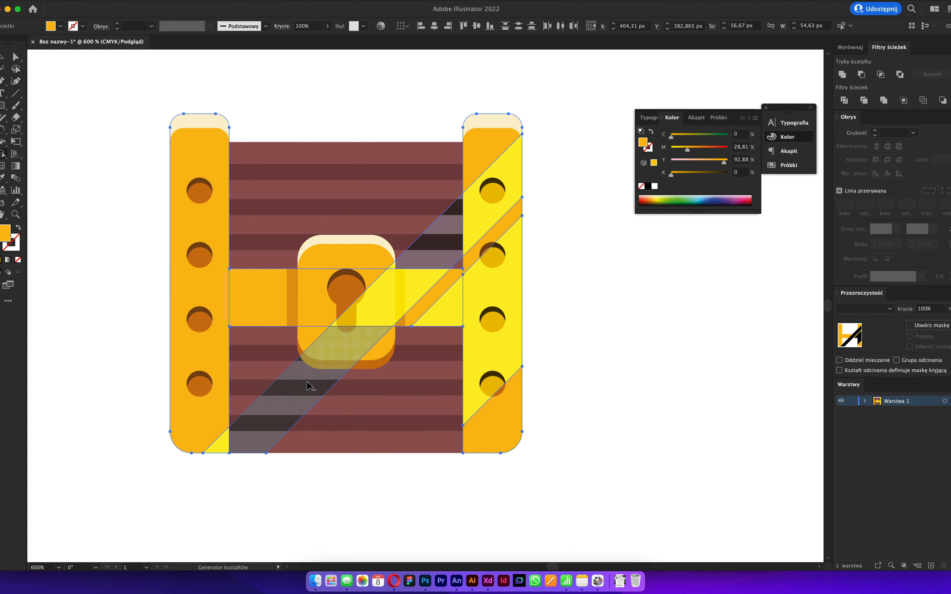
left_click(304, 390, "alt")
key("v")
left_click(355, 457)
- Bring the lock plate with its keyhole, highlight and lower edge in front of the shine stripes
left_click(372, 263)
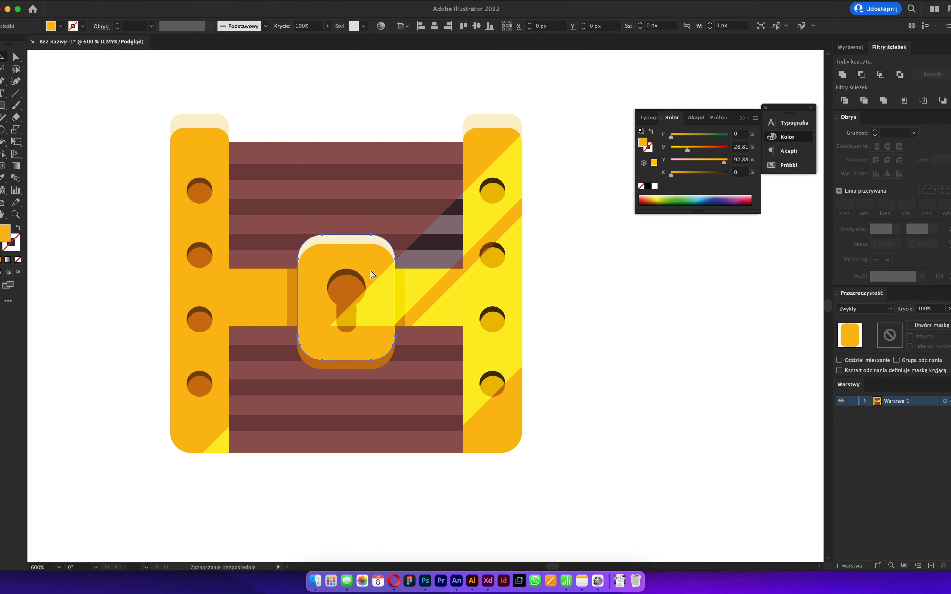
key("v")
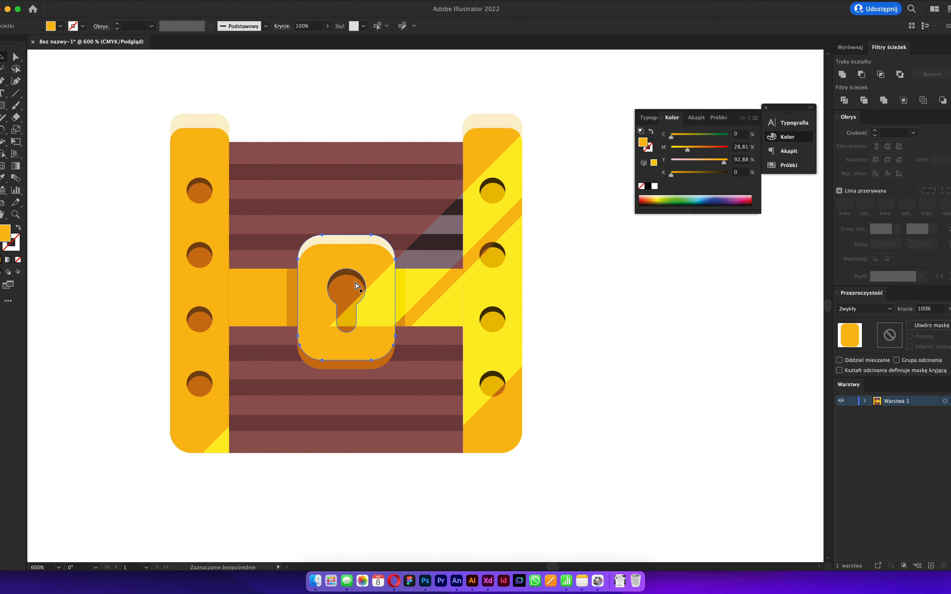
left_click(351, 280)
scroll(355, 281, "up", 2)
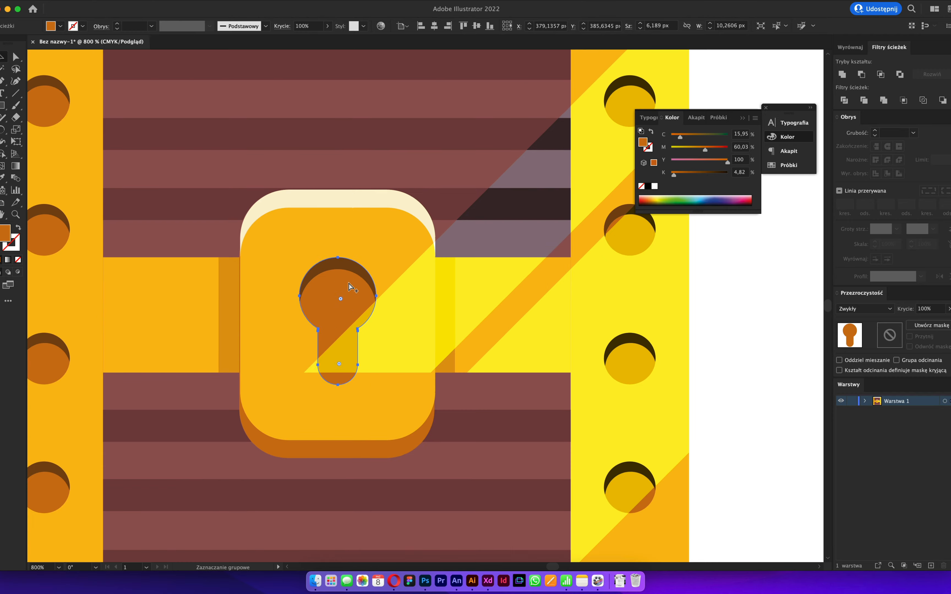
left_click(348, 266, "shift")
left_click(376, 203)
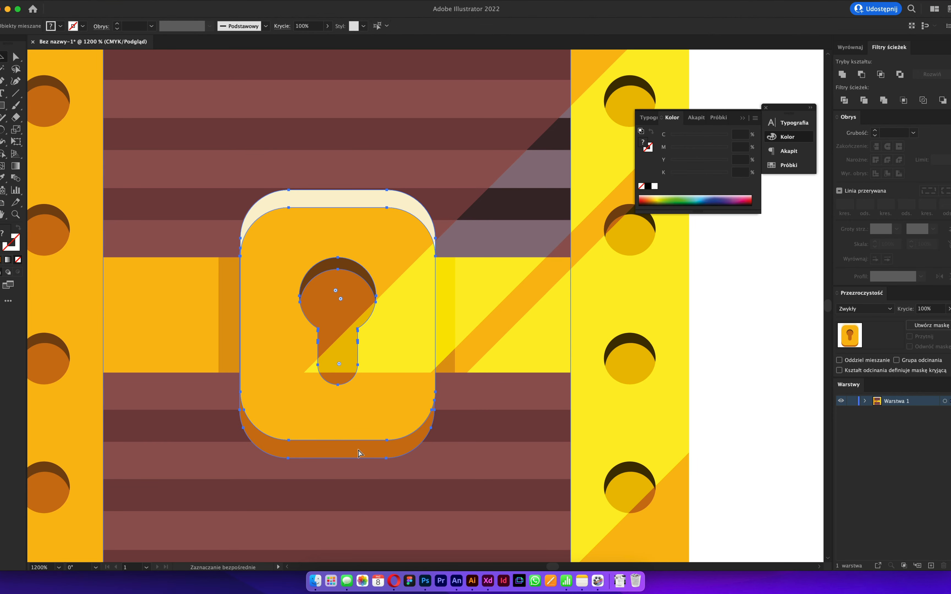
key("a")
key("v")
scroll(360, 452, "down", 3)
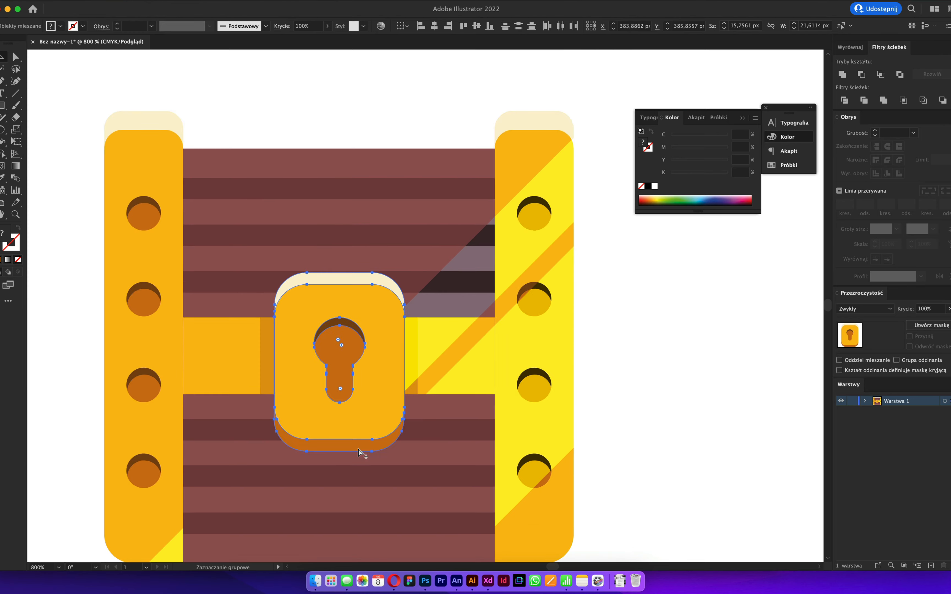
- Use Shape Builder with the wide stripe, the right pillar and the crossbar to remove the stripe part over the wood above the crossbar
left_click(488, 418)
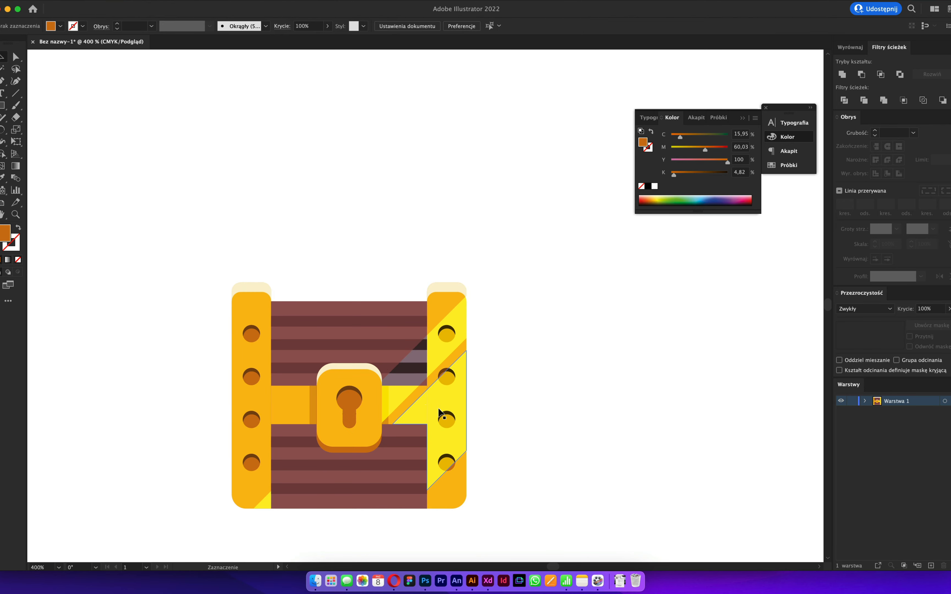
left_click(406, 391)
scroll(416, 366, "up", 3)
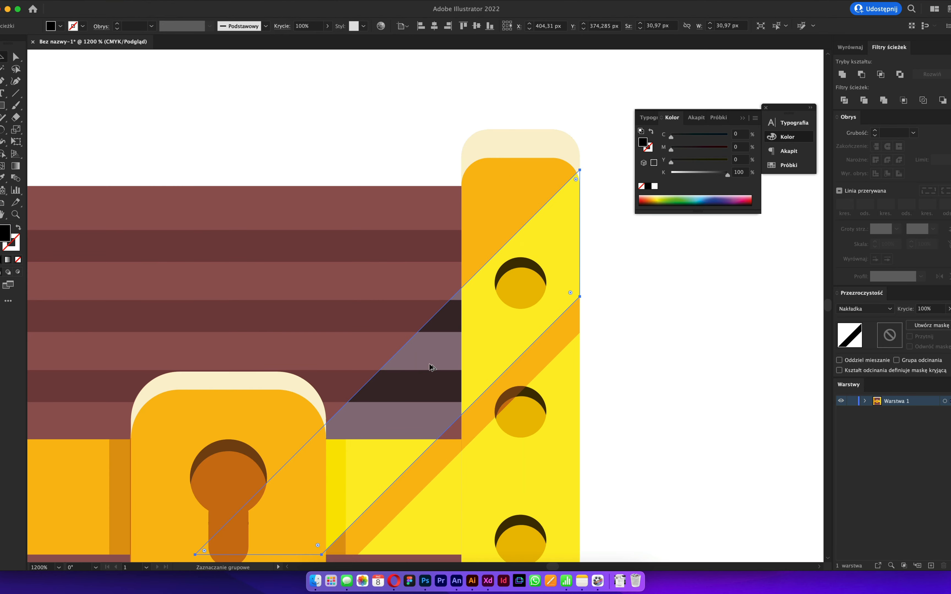
left_click(486, 228, "shift")
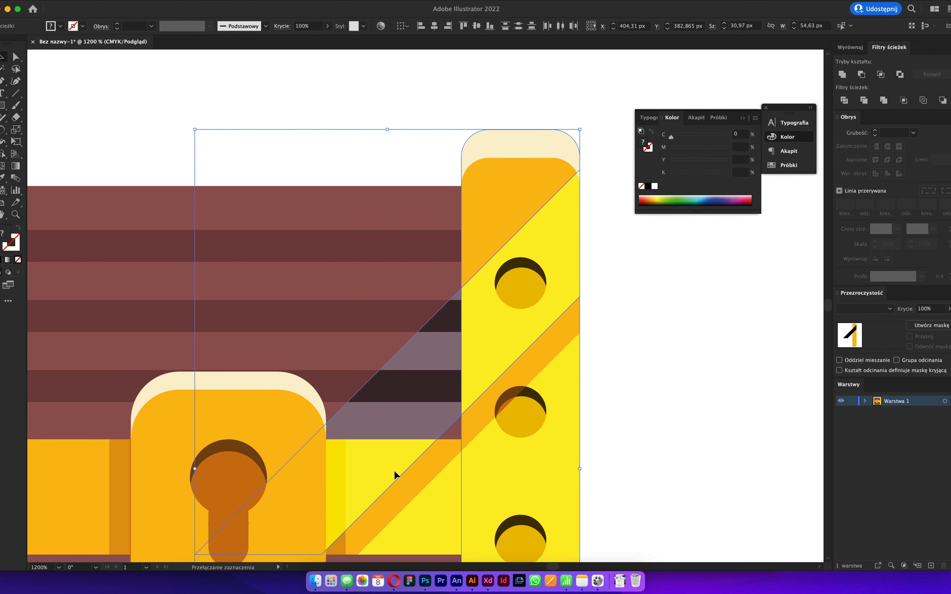
left_click(433, 465, "shift")
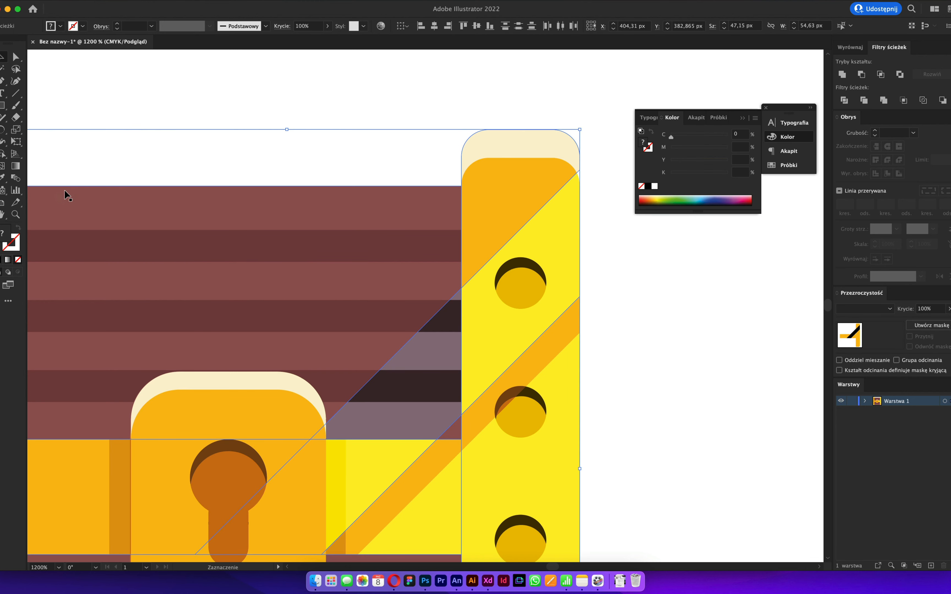
left_click_drag(2, 156, 65, 157)
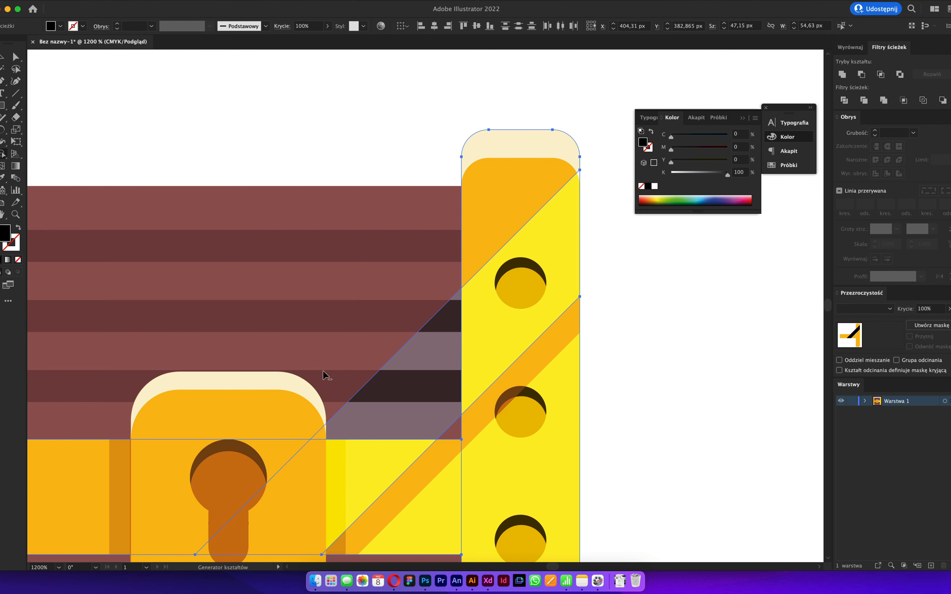
left_click(394, 391, "alt")
key("v")
scroll(404, 387, "down", 3)
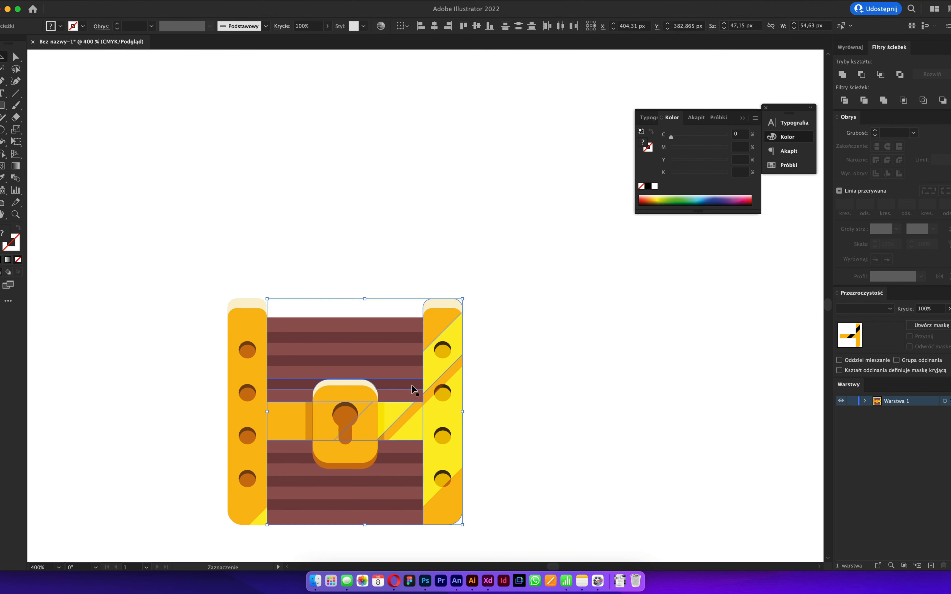
- Delete the small leftover stripe piece in the lower corner of the left pillar
key("super+shift+a")
left_click(448, 362)
left_click(452, 422, "shift")
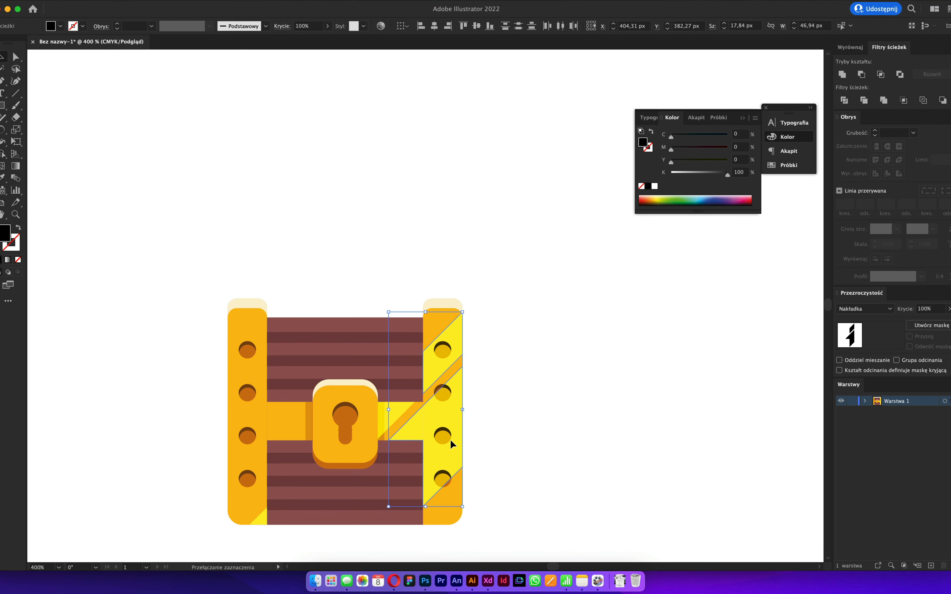
left_click(393, 418, "shift")
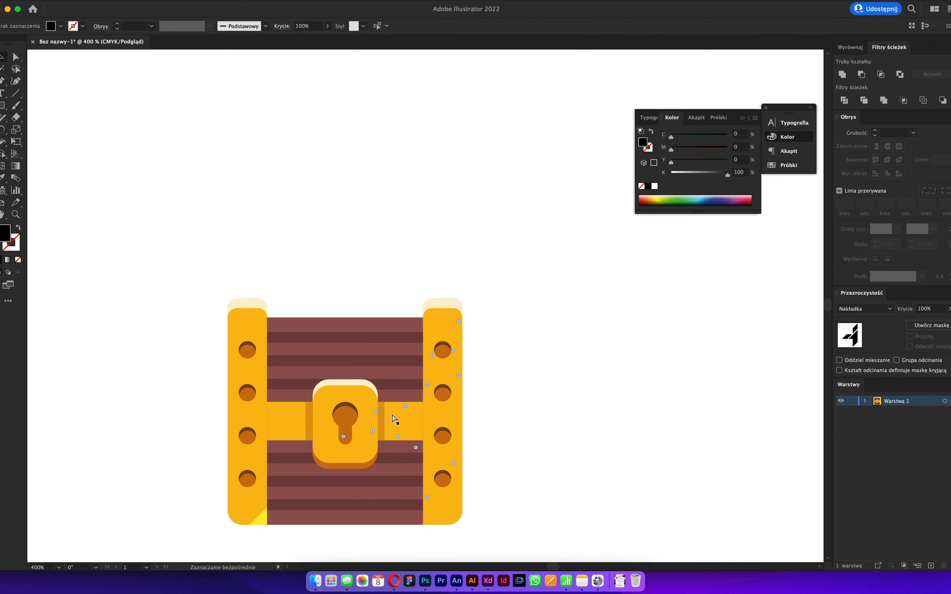
left_click(259, 519, "shift")
left_click(257, 550)
left_click(258, 519)
key("Delete")
- Set the opacity of all remaining shine stripes on the right pillar and the crossbar to 50%
left_click(383, 426)
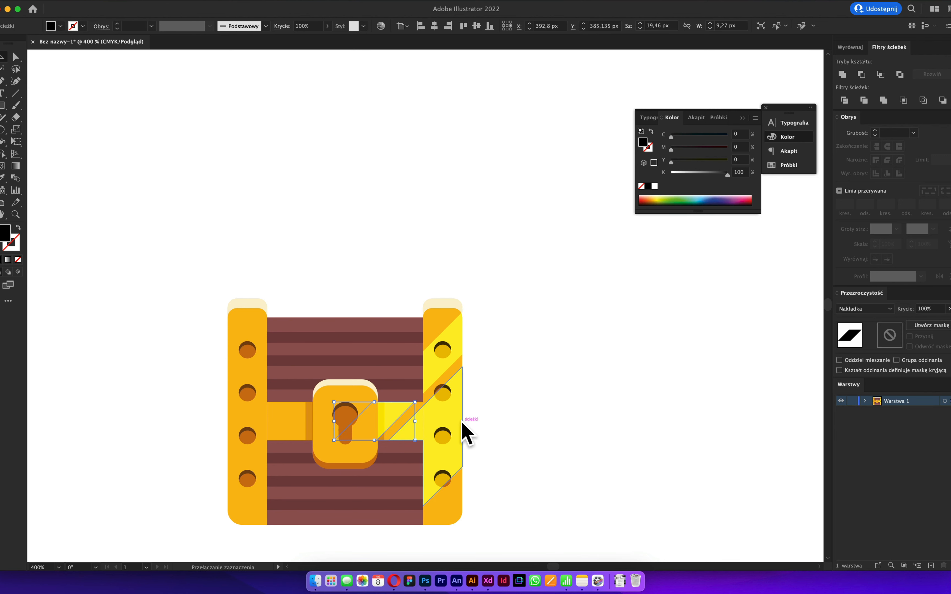
left_click(453, 415, "shift")
left_click(456, 352, "shift")
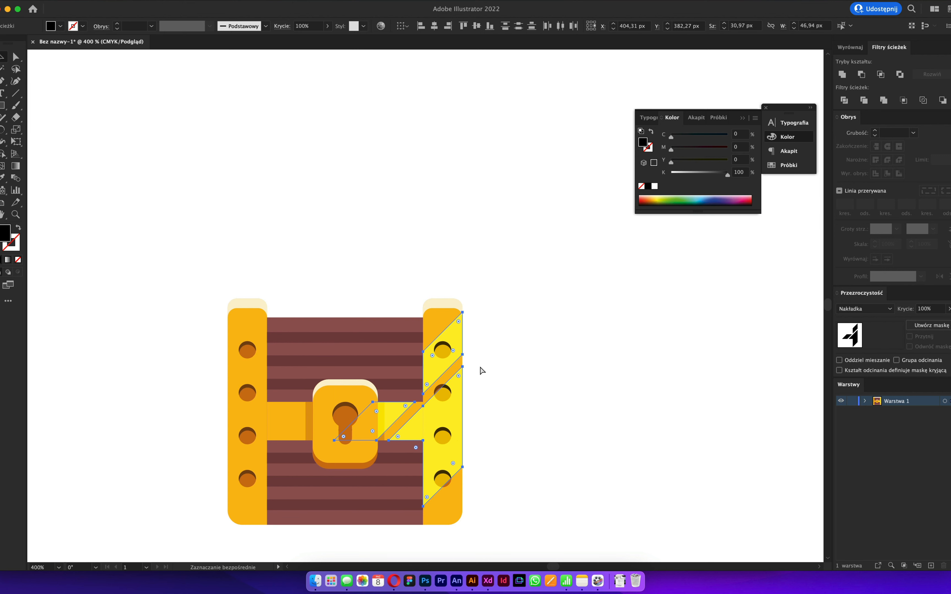
key("super+x")
scroll(466, 382, "up", 1)
key("super+z")
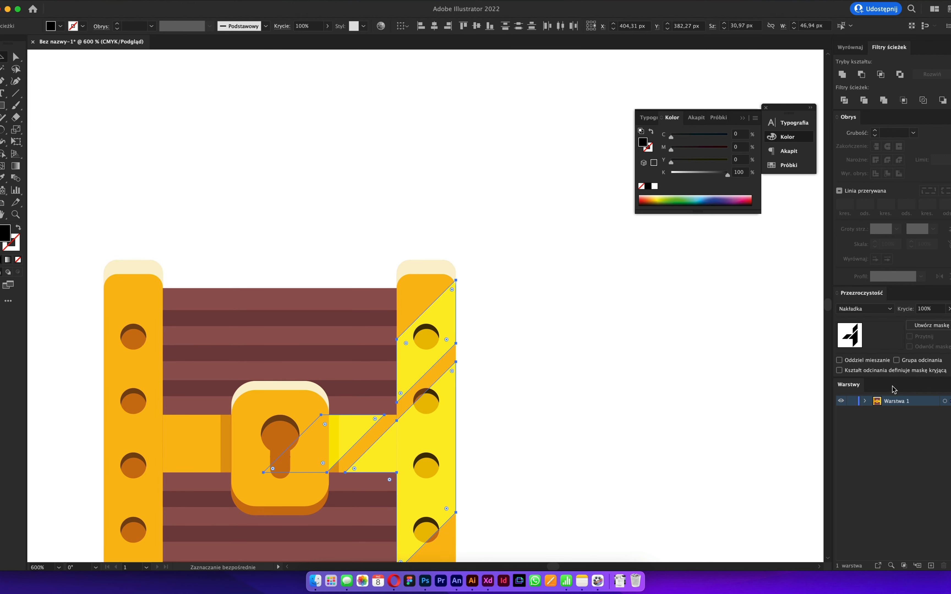
type("50")
key("Return")
left_click(555, 382)
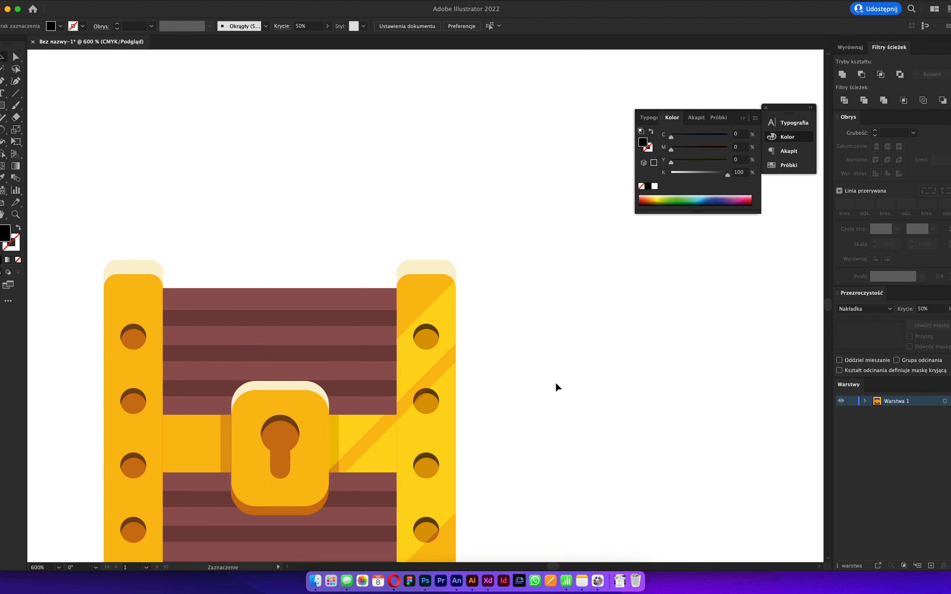
scroll(555, 382, "down", 3)
scroll(519, 407, "up", 3)
scroll(523, 405, "down", 1)
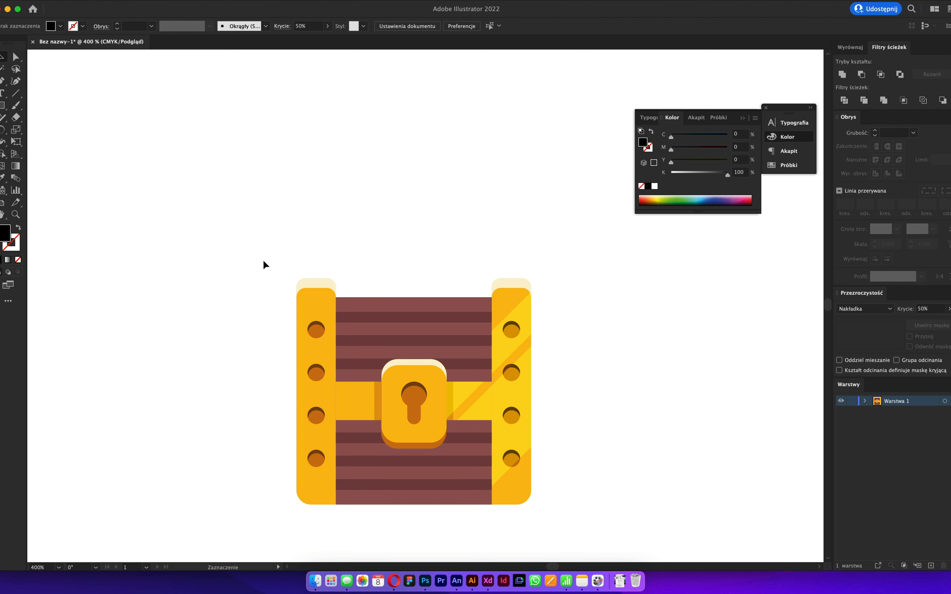
scroll(253, 306, "down", 2)
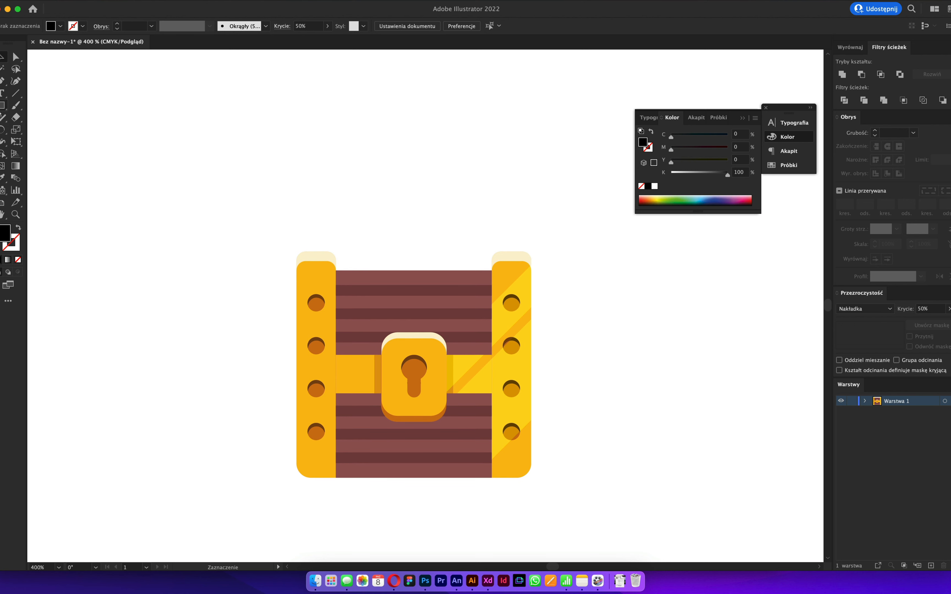
left_click(3, 105)
left_click(47, 100)
- Set the opacity of the cream highlights on the lock and on both pillar tops to 40%
scroll(403, 312, "up", 2)
key("v")
left_click(425, 389)
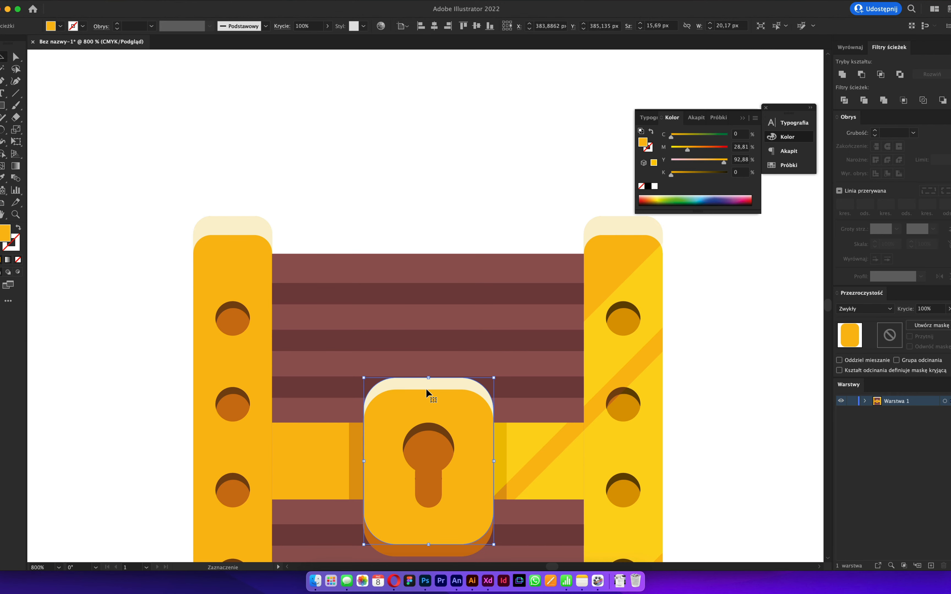
left_click(430, 385)
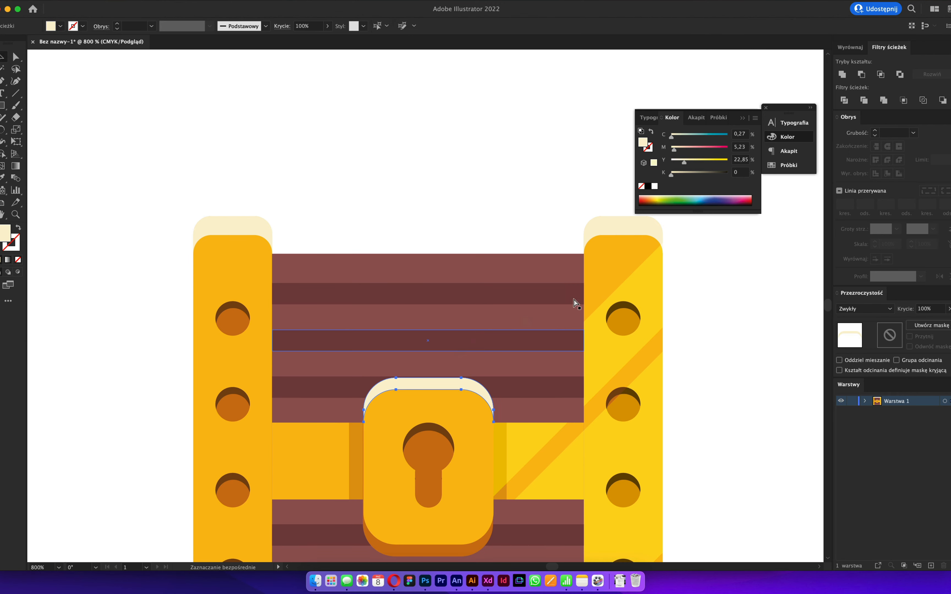
left_click(618, 234, "shift")
left_click(239, 228, "shift")
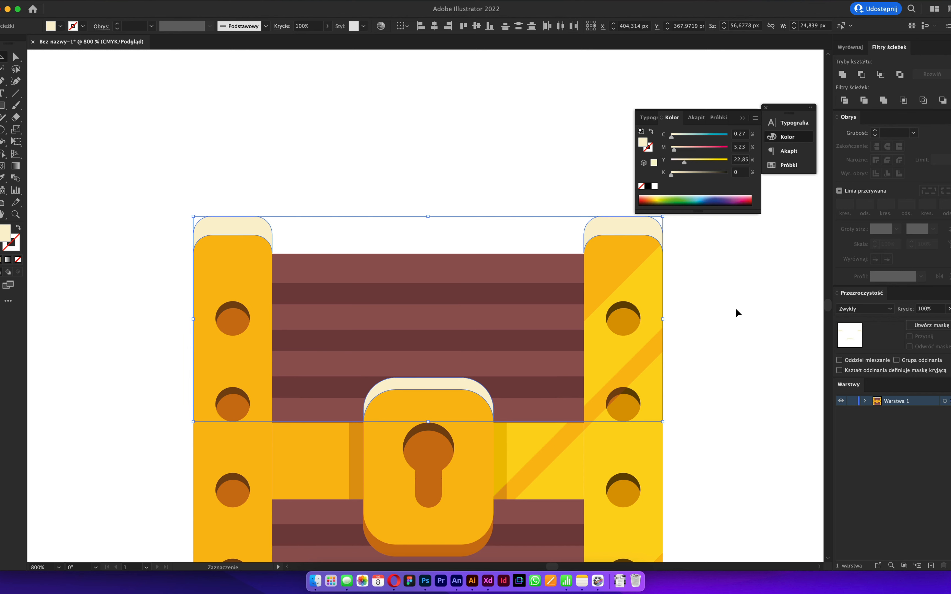
left_click(928, 308)
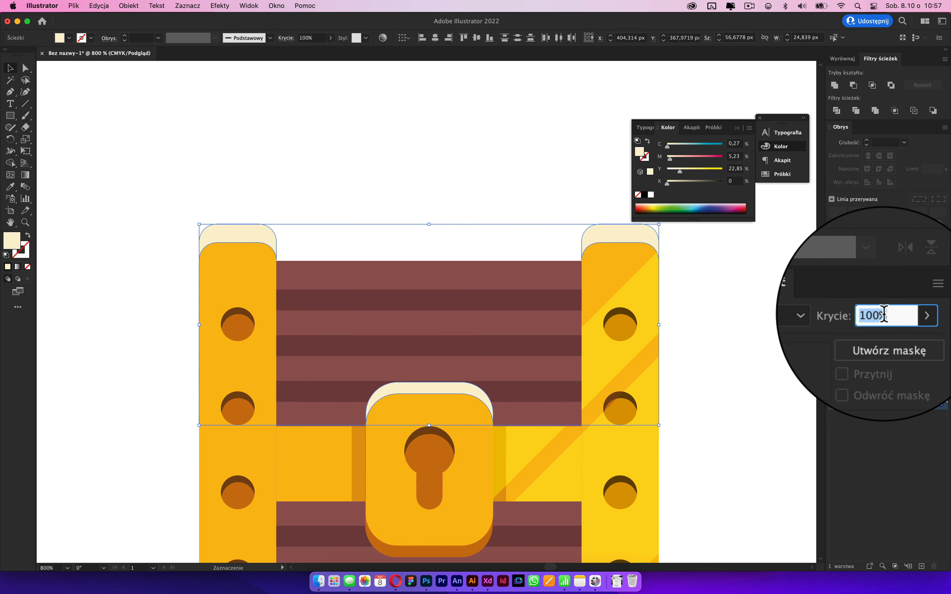
type("40")
key("Return")
left_click(531, 196)
scroll(529, 198, "down", 2)
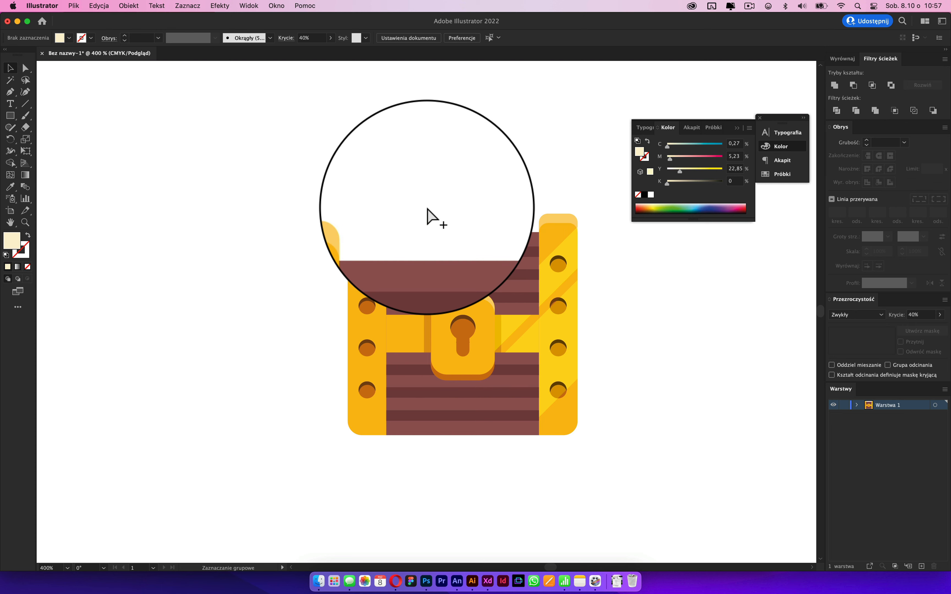
- Draw a fully rounded bar about 80 × 9 px behind the chest's base as its ground shadow
left_click_drag(11, 118, 56, 119)
left_click_drag(305, 417, 556, 454)
key("v")
left_click_drag(623, 424, 511, 441)
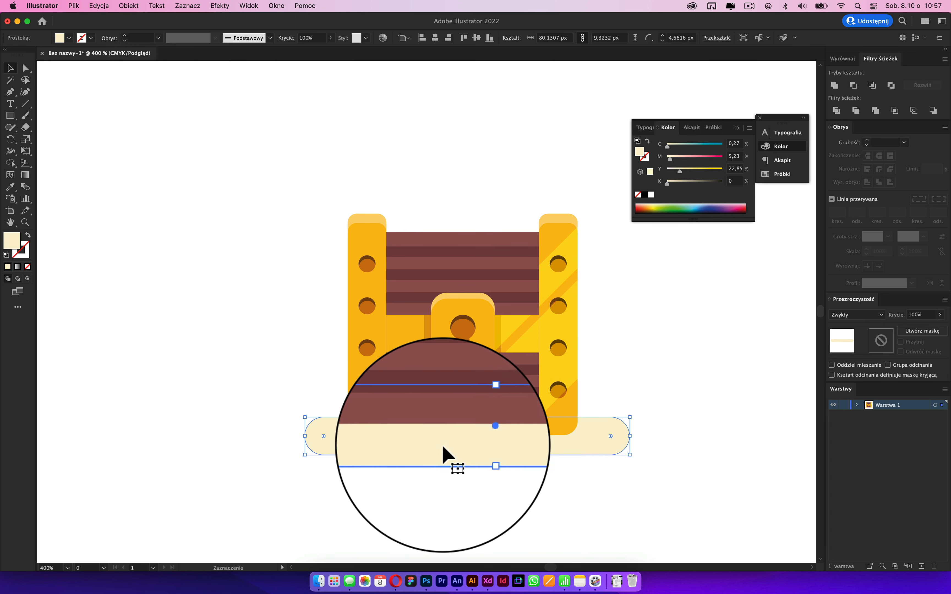
left_click_drag(441, 443, 433, 440)
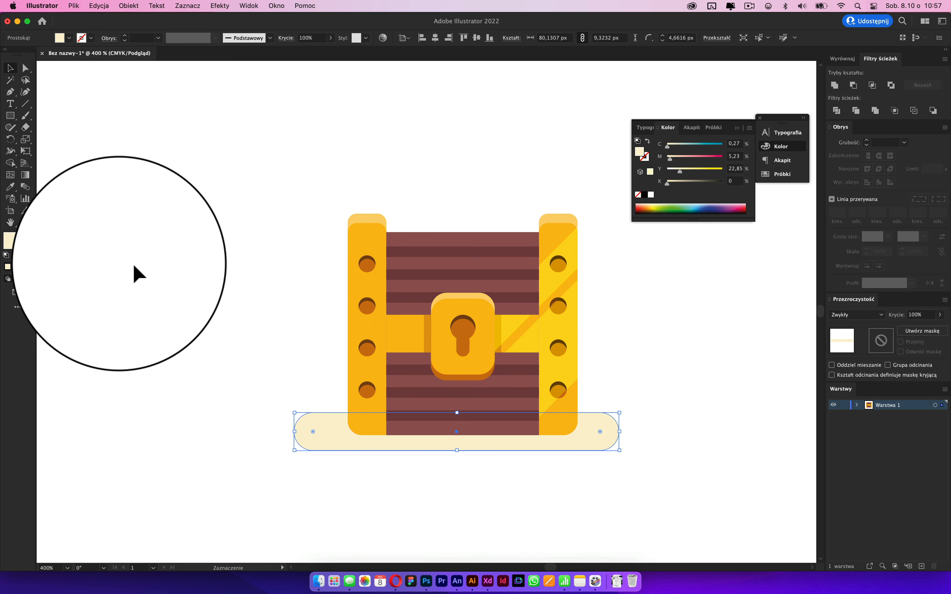
- Fill the shadow bar under the chest with the dark orange sampled from a rivet on the left pillar
left_click(10, 186)
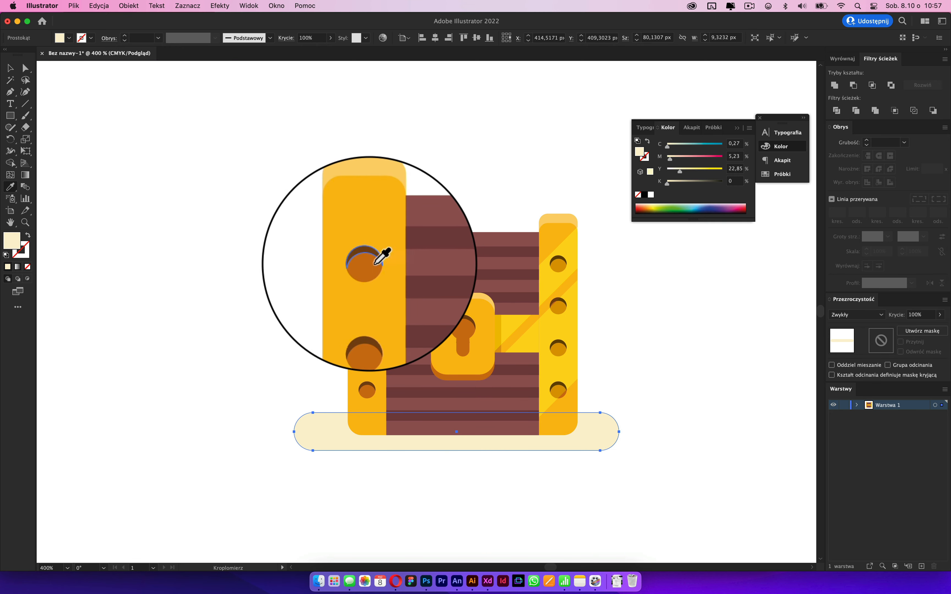
left_click(389, 267)
key("v")
left_click(259, 308)
scroll(301, 335, "down", 1)
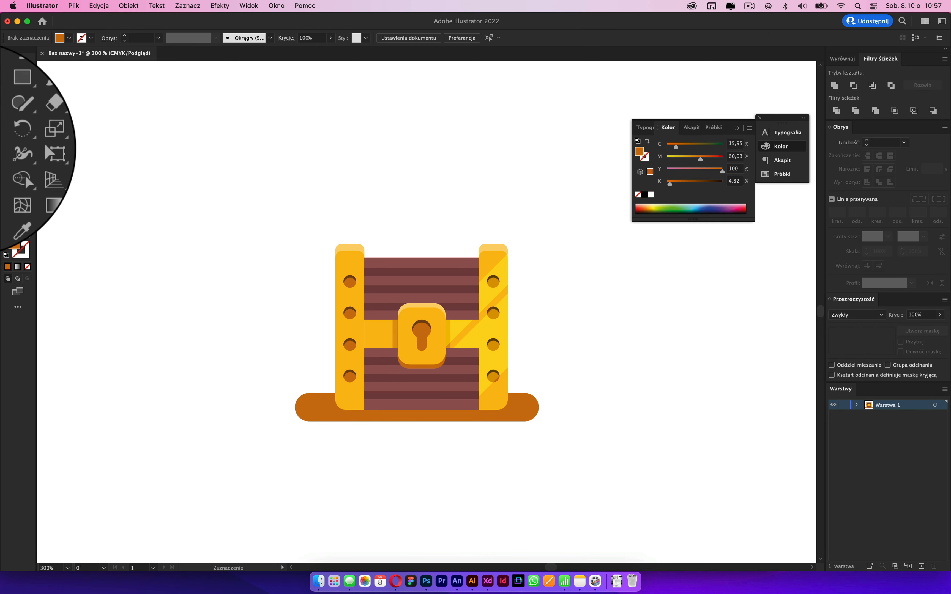
- Draw a large ground rectangle about 136 × 37 px around the chest's base and round its ends fully
left_click(10, 116)
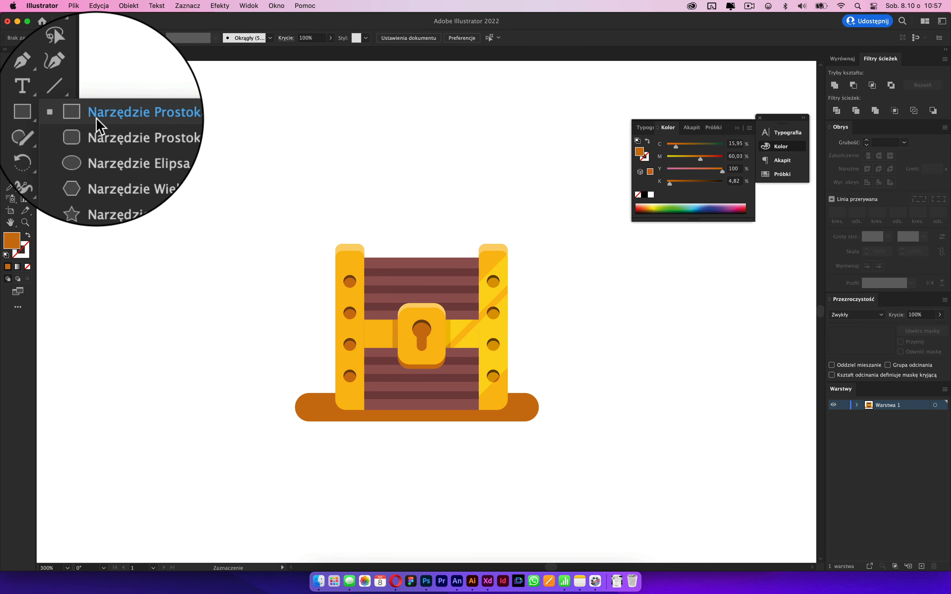
left_click_drag(227, 387, 637, 497)
key("v")
left_click_drag(641, 393, 275, 464)
- Fill the large ground shape with the amber sampled from the crossbar and send it behind everything
left_click(24, 193)
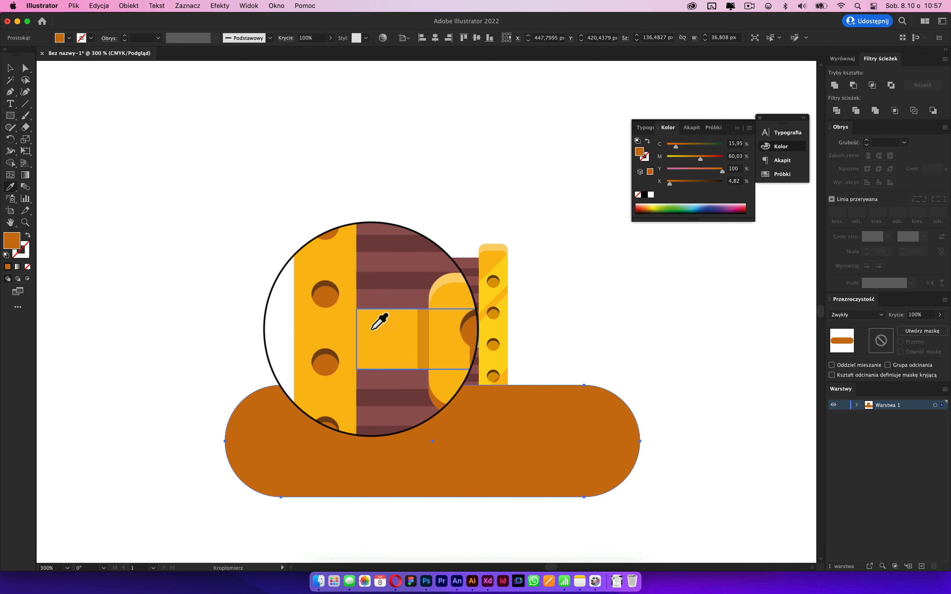
left_click(378, 323)
key("v")
key("super+shift+[")
scroll(491, 385, "up", 1)
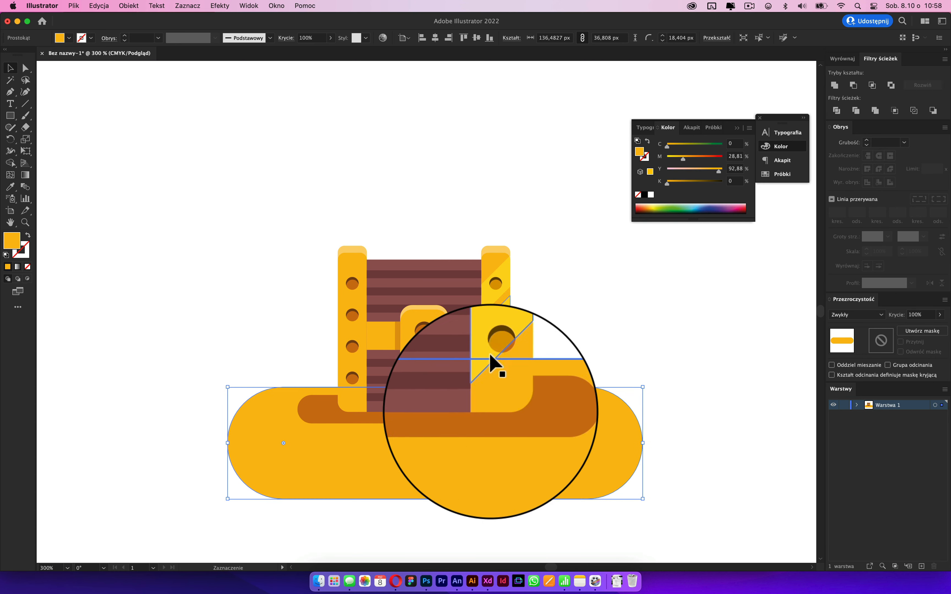
- Widen the ground shape on both sides to about 170 px
left_click_drag(561, 482, 539, 482)
left_click_drag(624, 444, 673, 445)
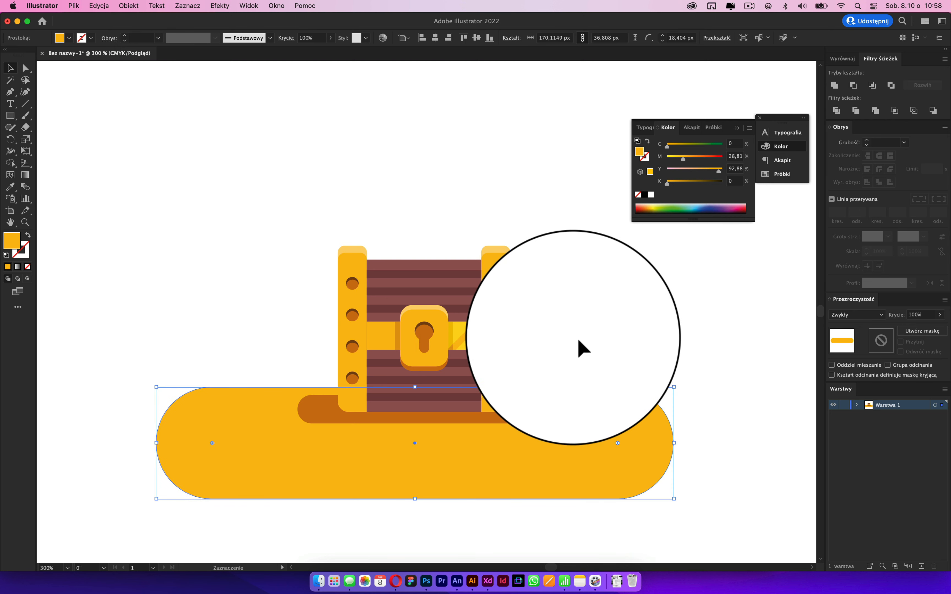
- Set the shadow bar's opacity to 44% and narrow it on both sides to about 71 px
left_click(527, 416)
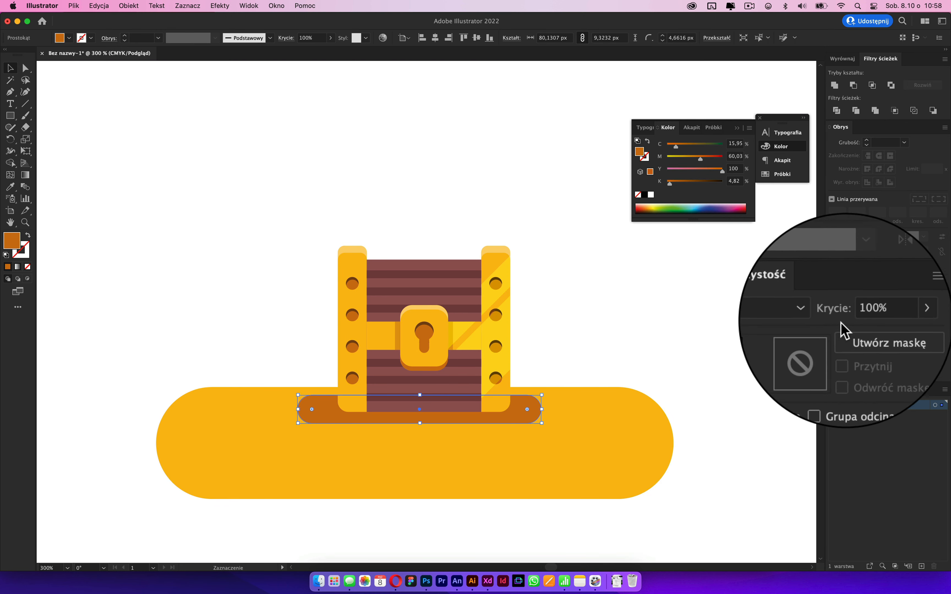
left_click(940, 314)
left_click_drag(936, 324, 918, 327)
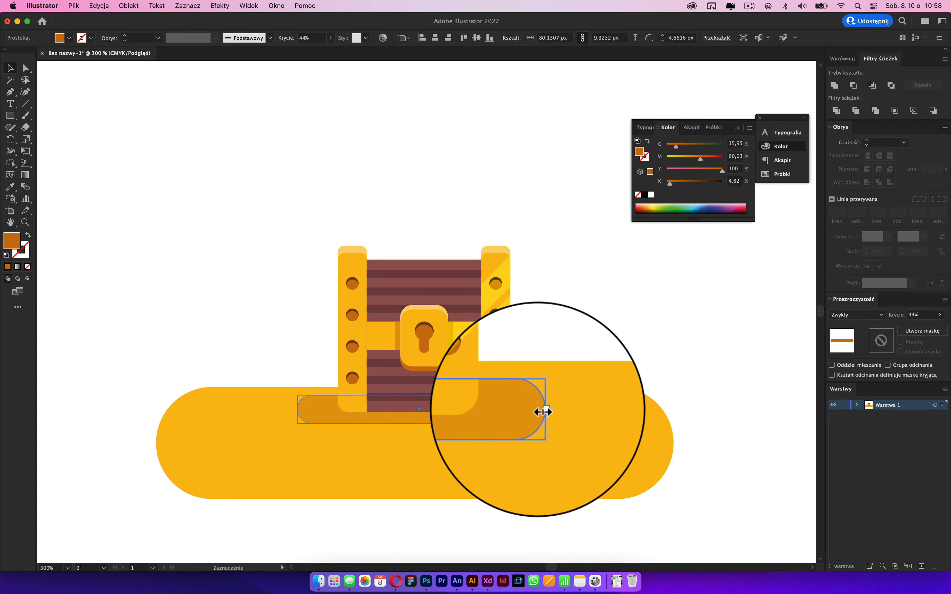
left_click_drag(543, 412, 528, 412)
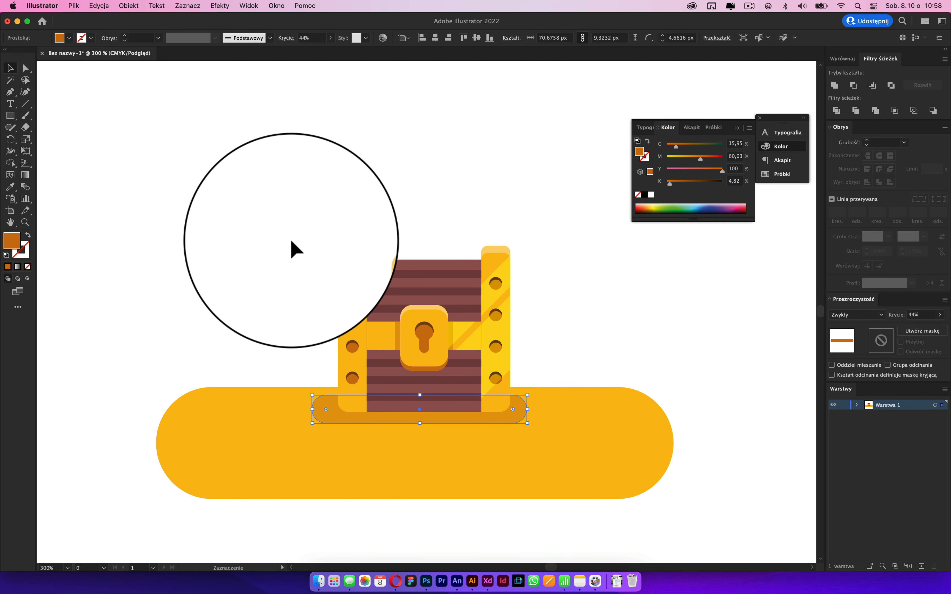
- Centre the shadow bar and the ground shape on each other horizontally
left_click(280, 310)
left_click(319, 423)
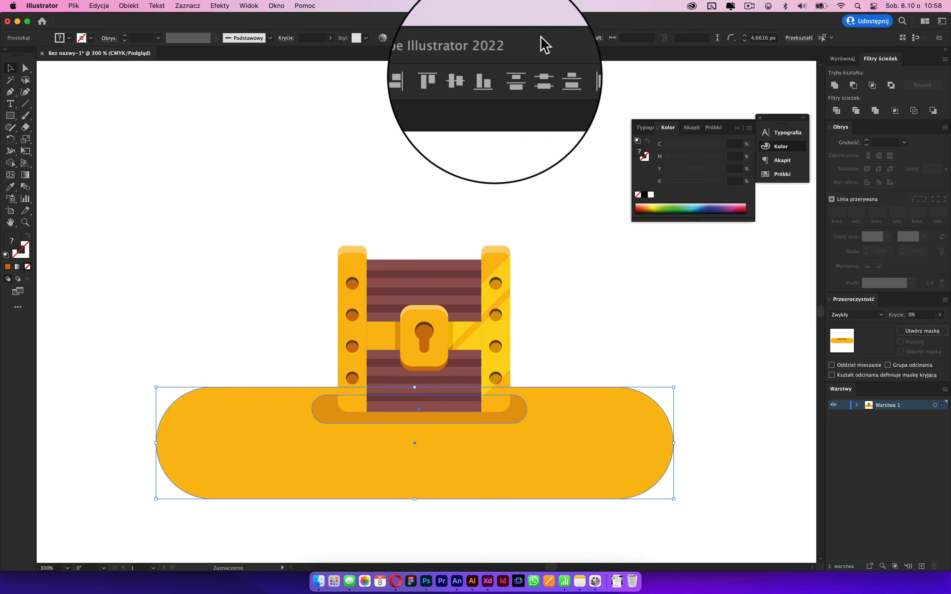
key("super+x")
- Group the chest's parts and centre the chest horizontally with the ground shape and its shadow
left_click_drag(316, 223, 582, 460)
key("super+f")
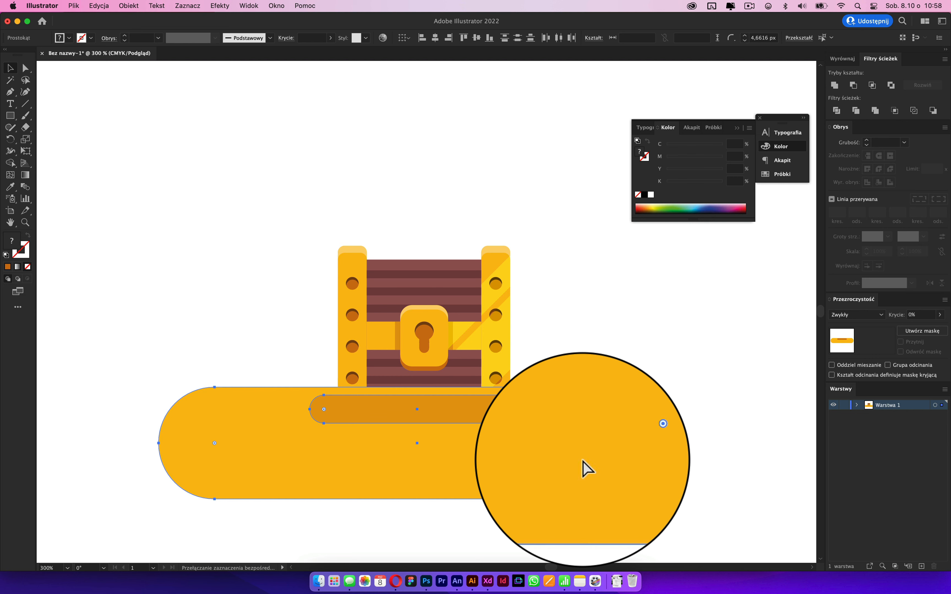
left_click_drag(303, 213, 571, 487)
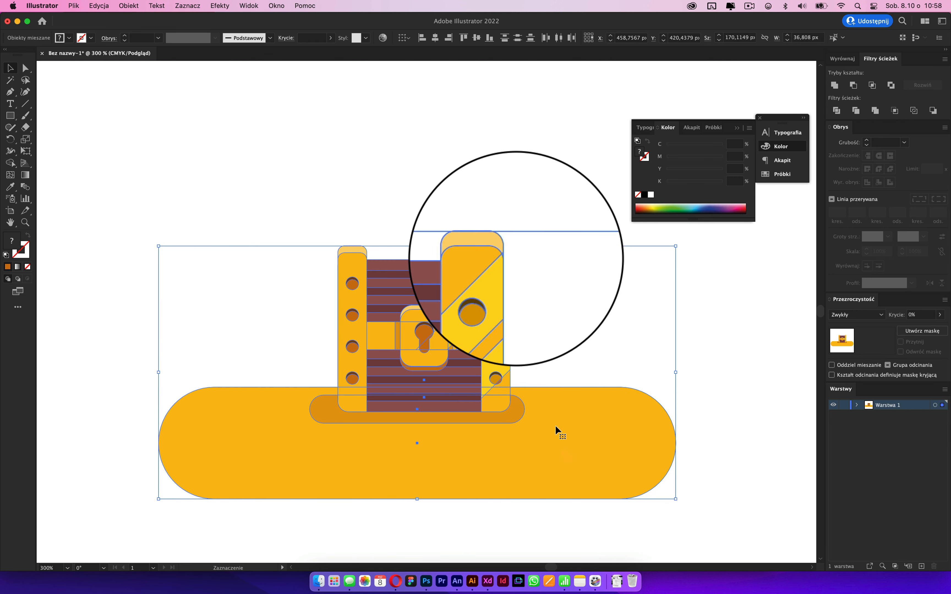
left_click(435, 38)
left_click(436, 230)
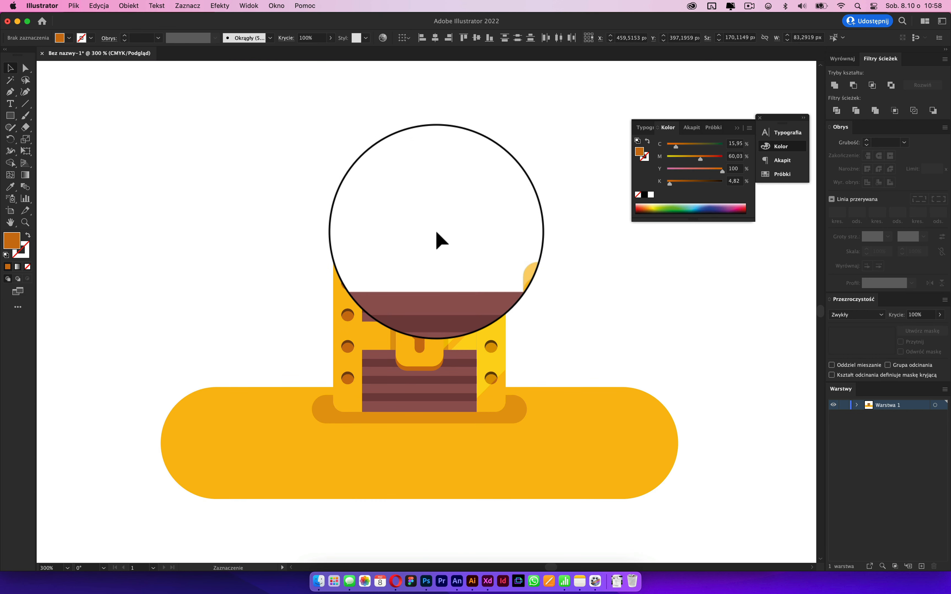
scroll(436, 231, "down", 1)
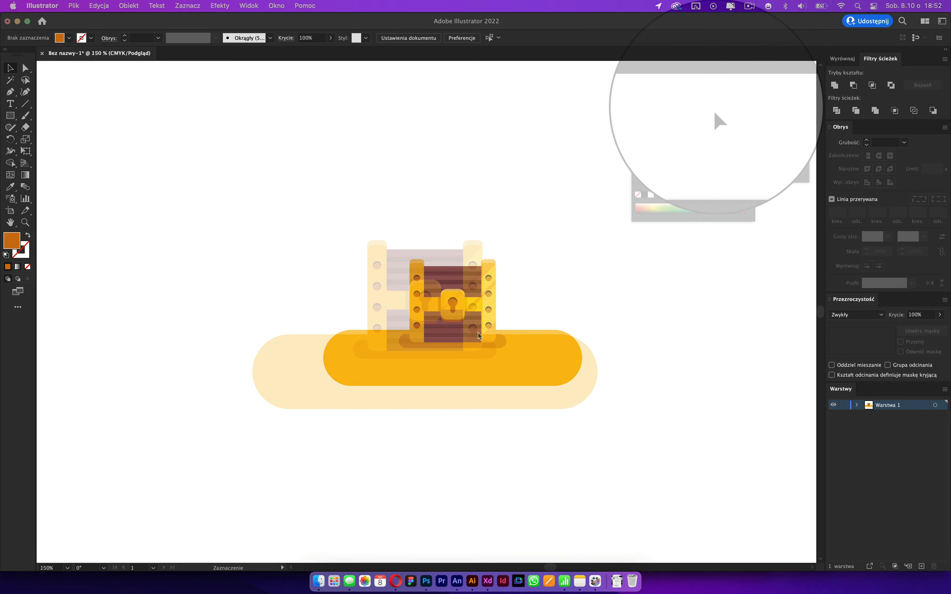